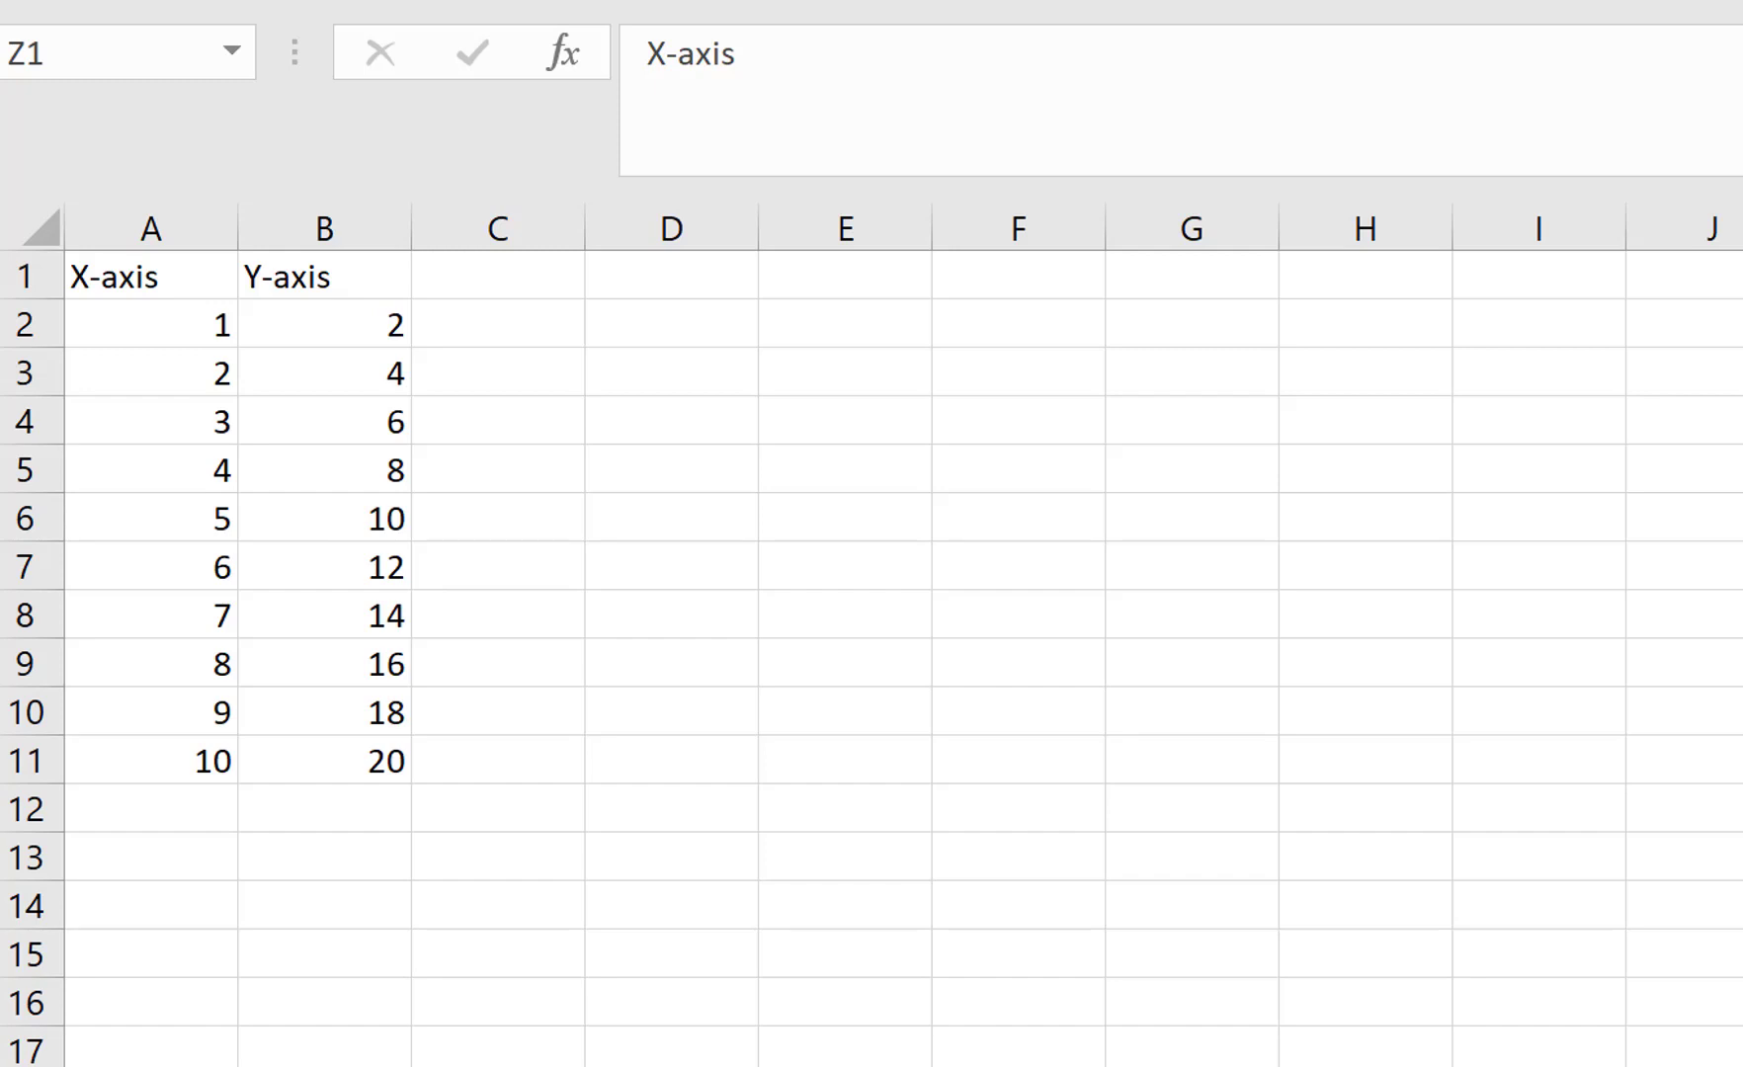
# Paste the second, slightly scattered X/Y data set into columns D–E (D1:E11)
pyautogui.write('X-axis\tY-axis 0.9\t2 2\t4.1 2.8\t5.9 4.1\t8.1 5\t9.7 5.9\t12.1 7.2\t14 8\t15.8 8.8\t17.9 10.1\t19.9')
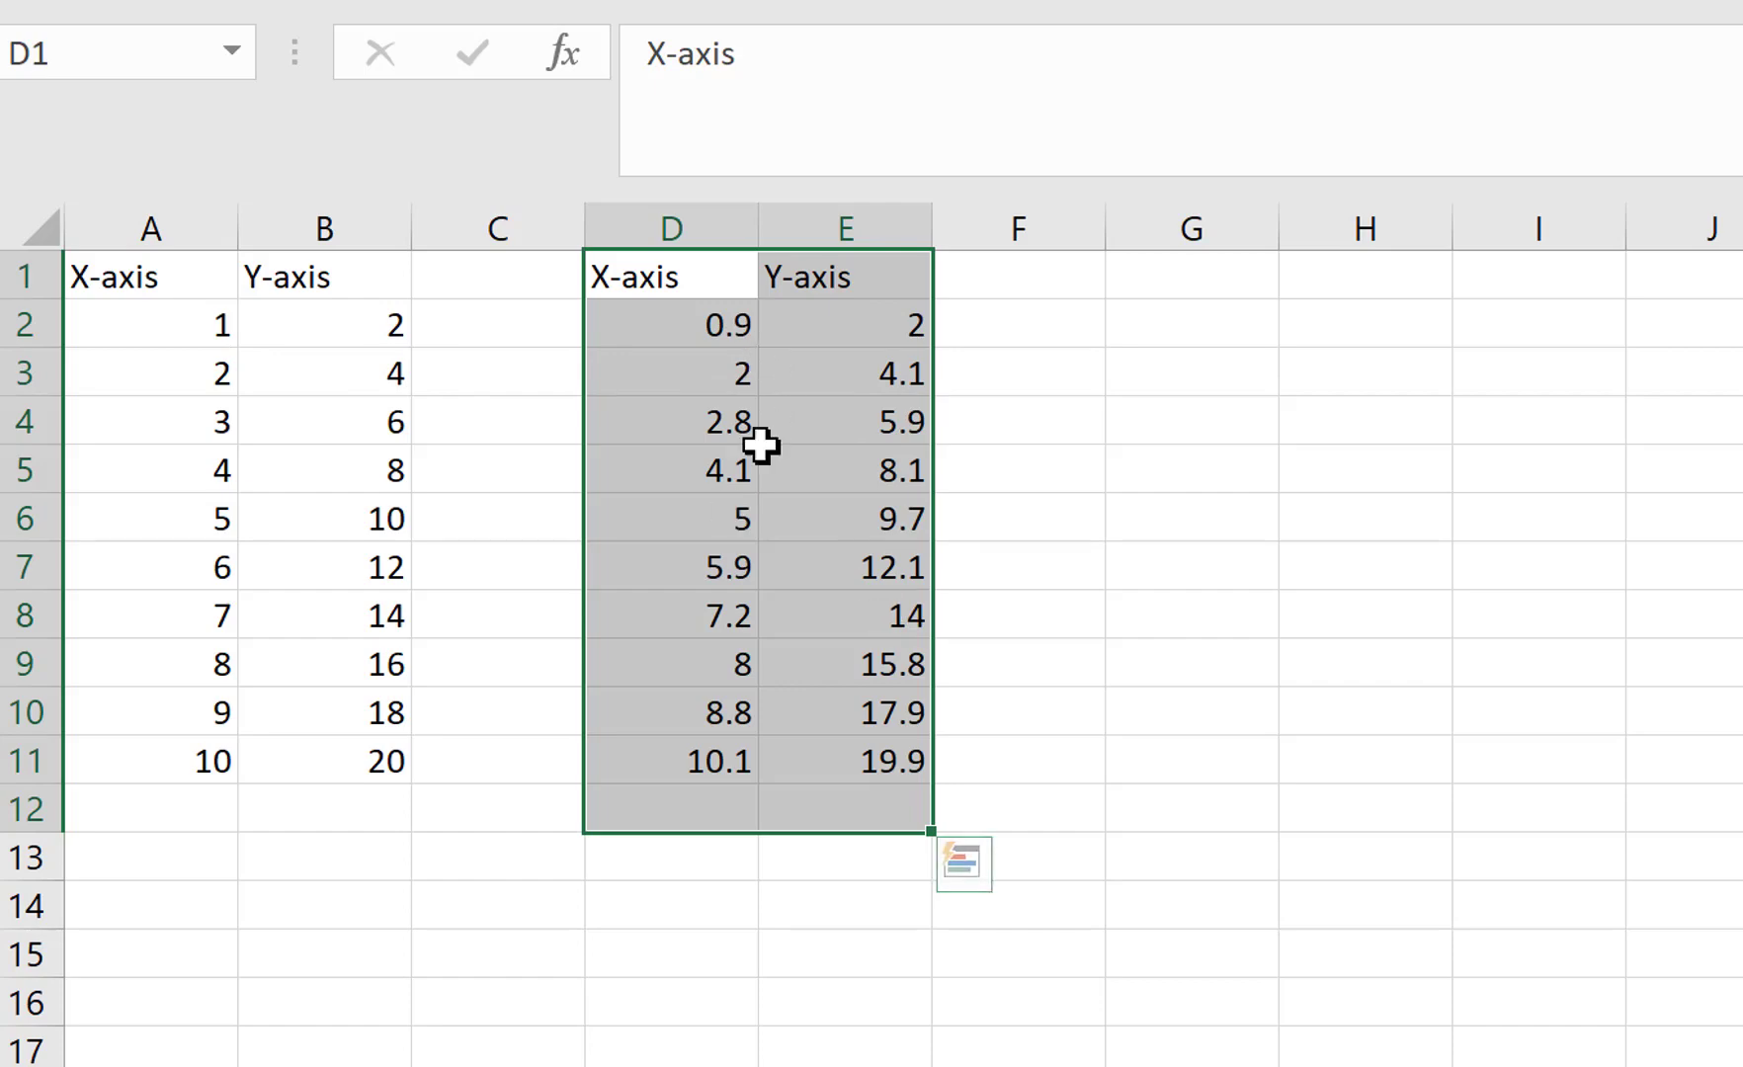
pyautogui.click(1173, 616)
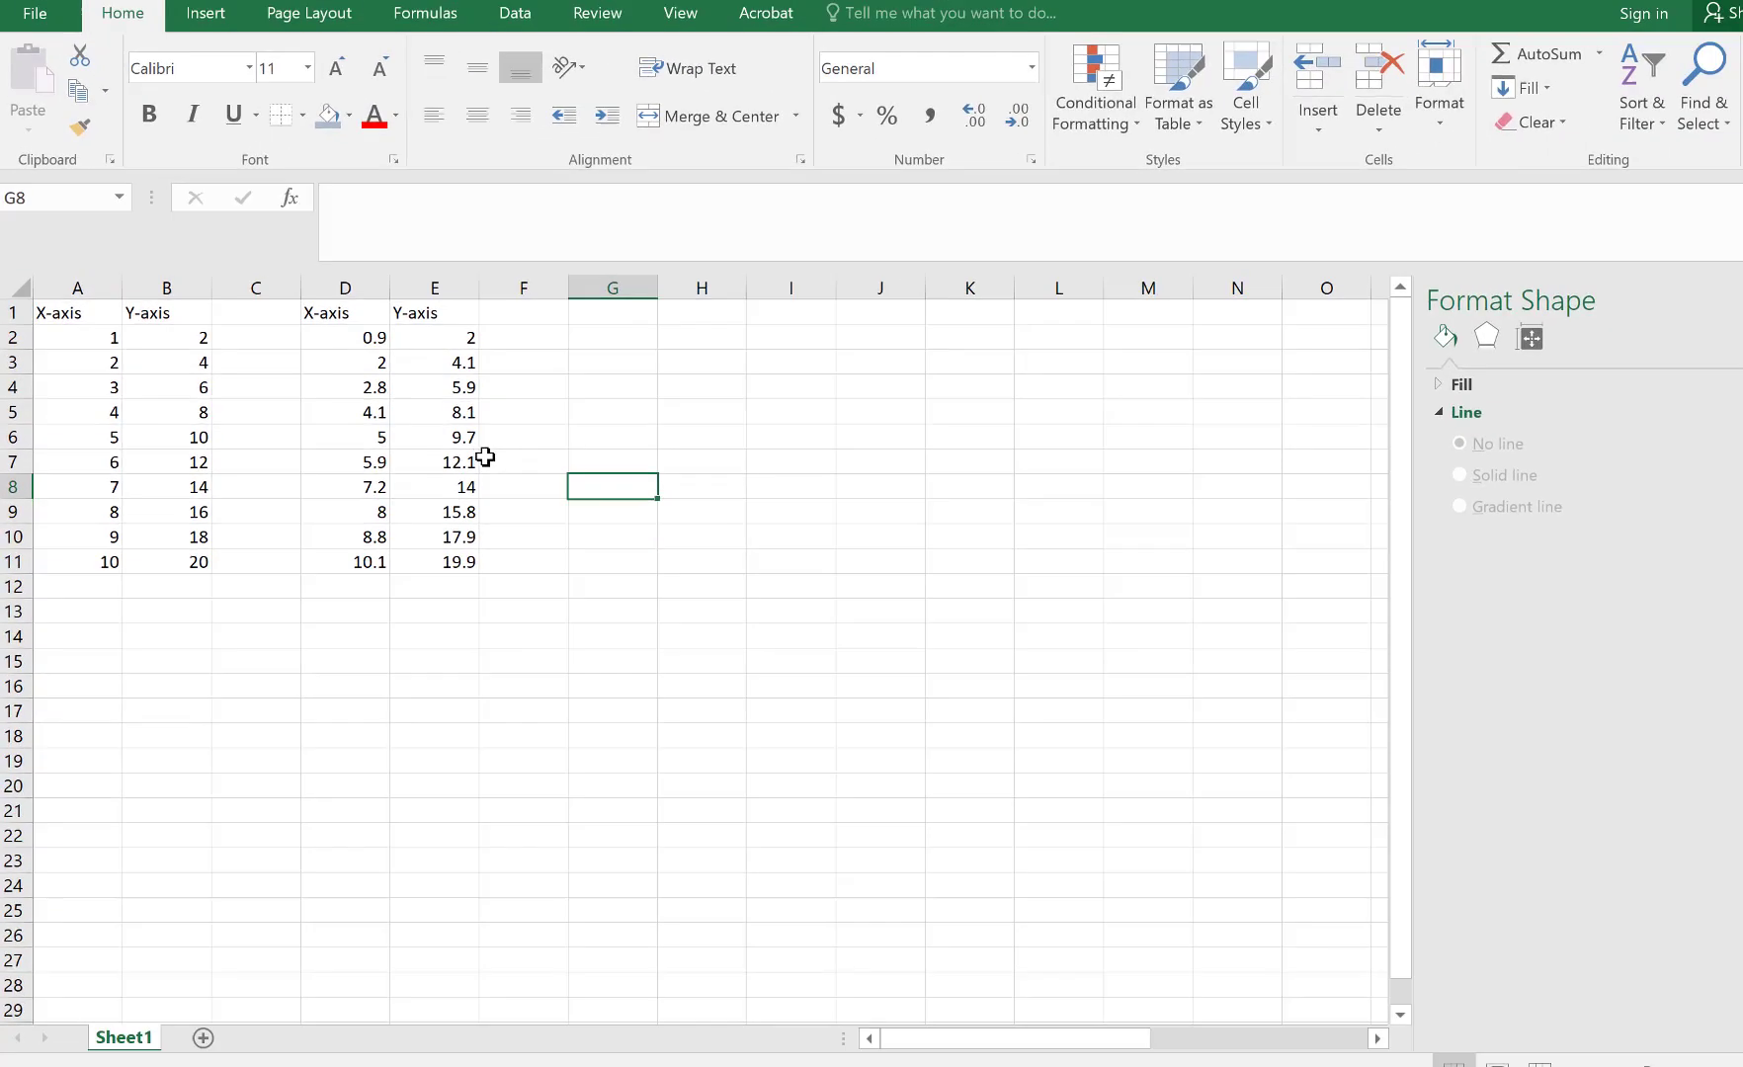
pyautogui.click(736, 341)
# Insert a plain scatter chart of D2:E11 and place it beside the data tables
pyautogui.moveTo(379, 348); pyautogui.dragTo(413, 569)
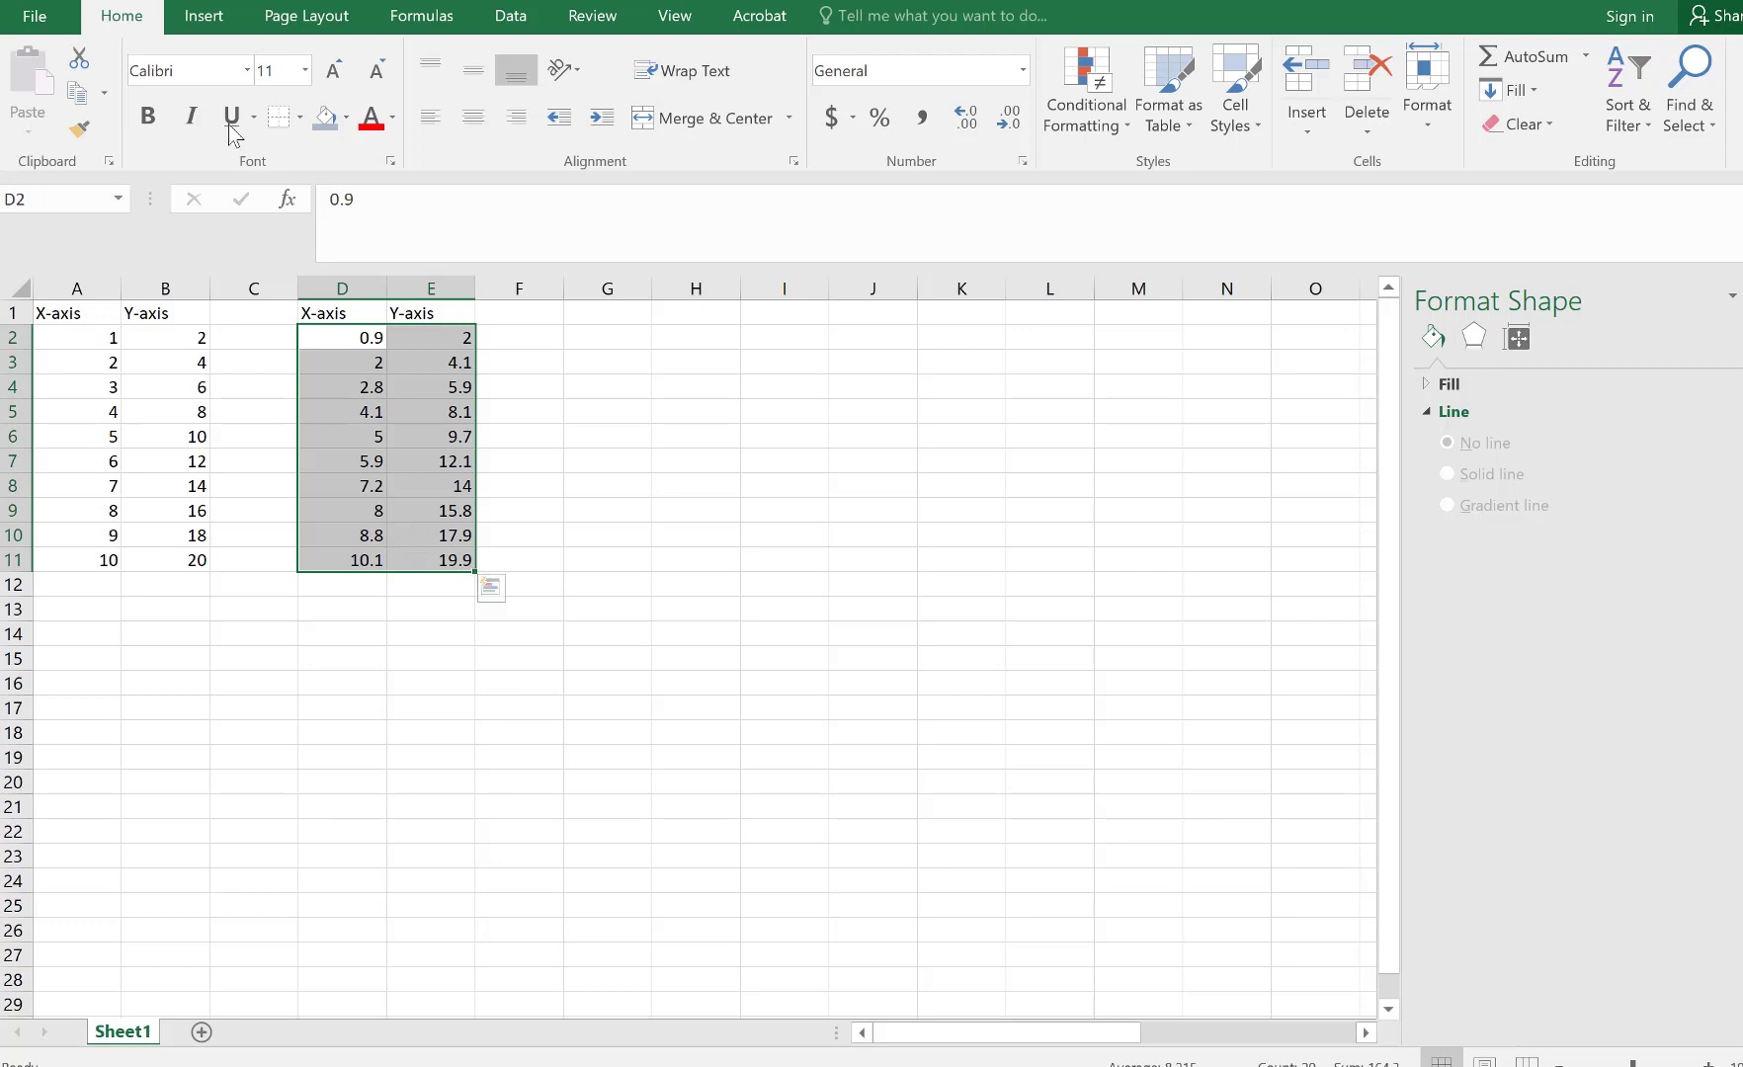
pyautogui.click(204, 18)
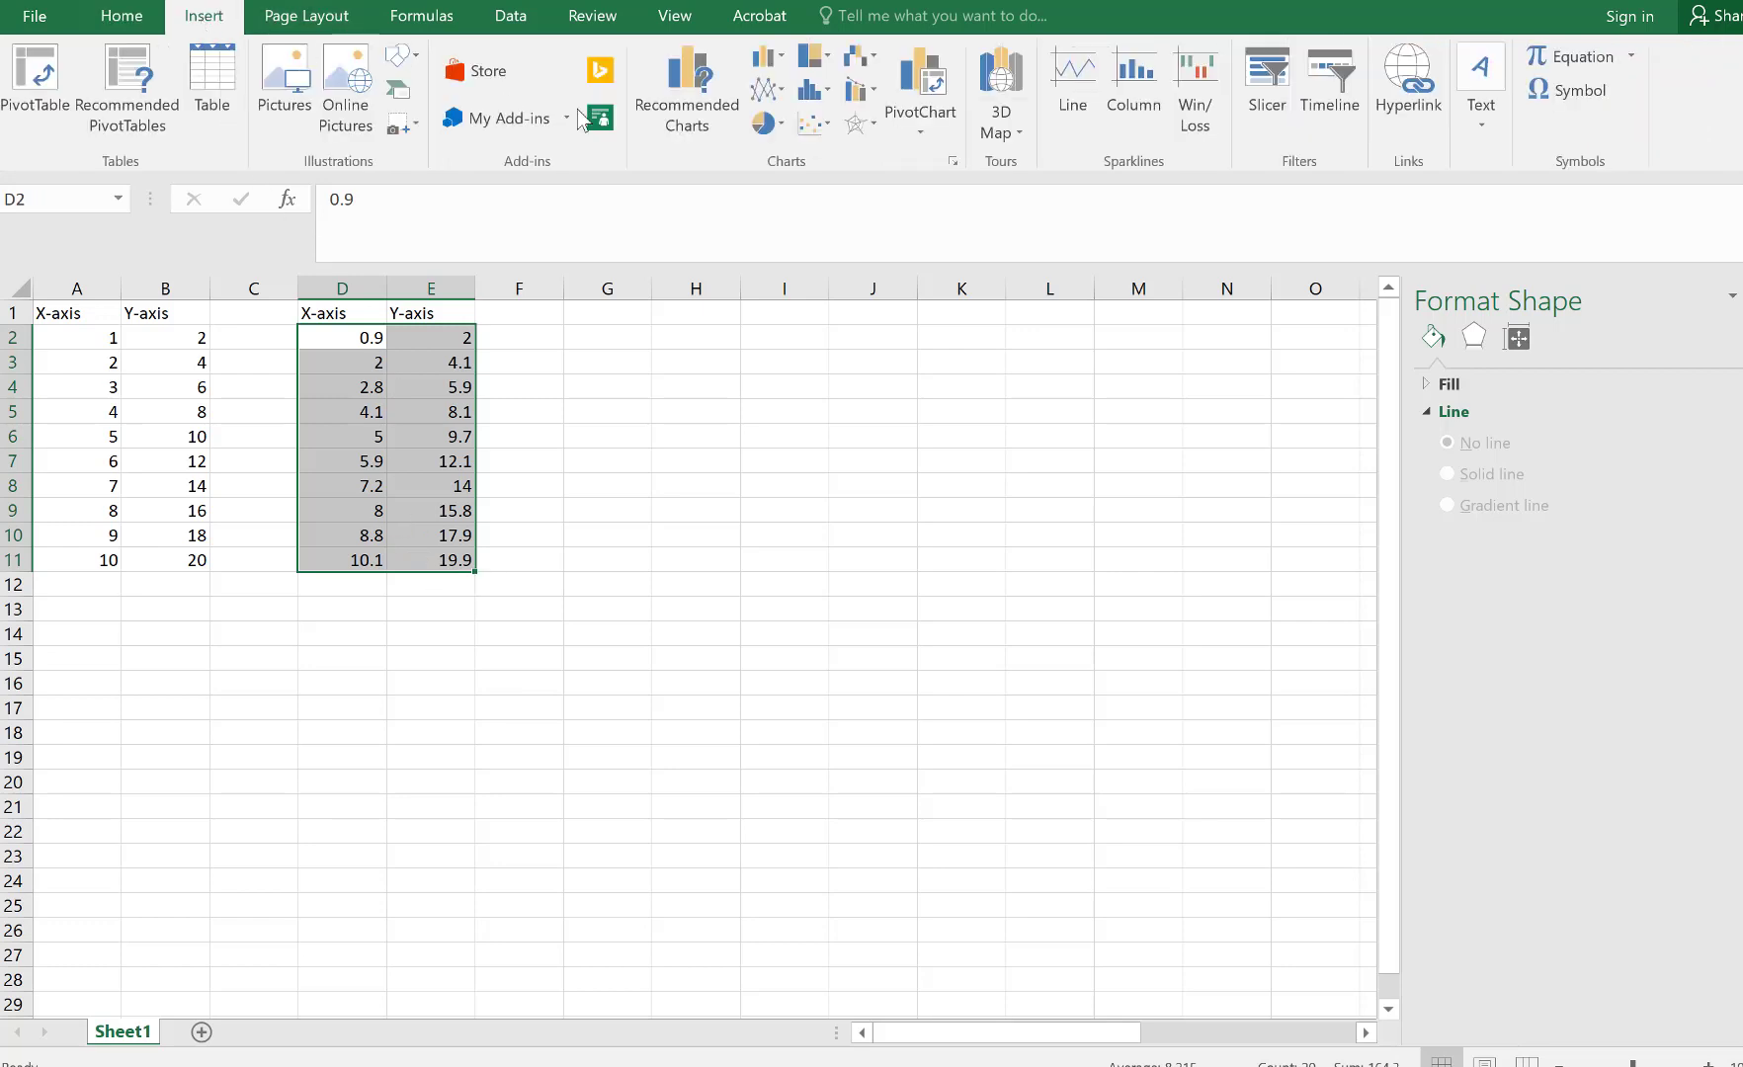
pyautogui.click(827, 119)
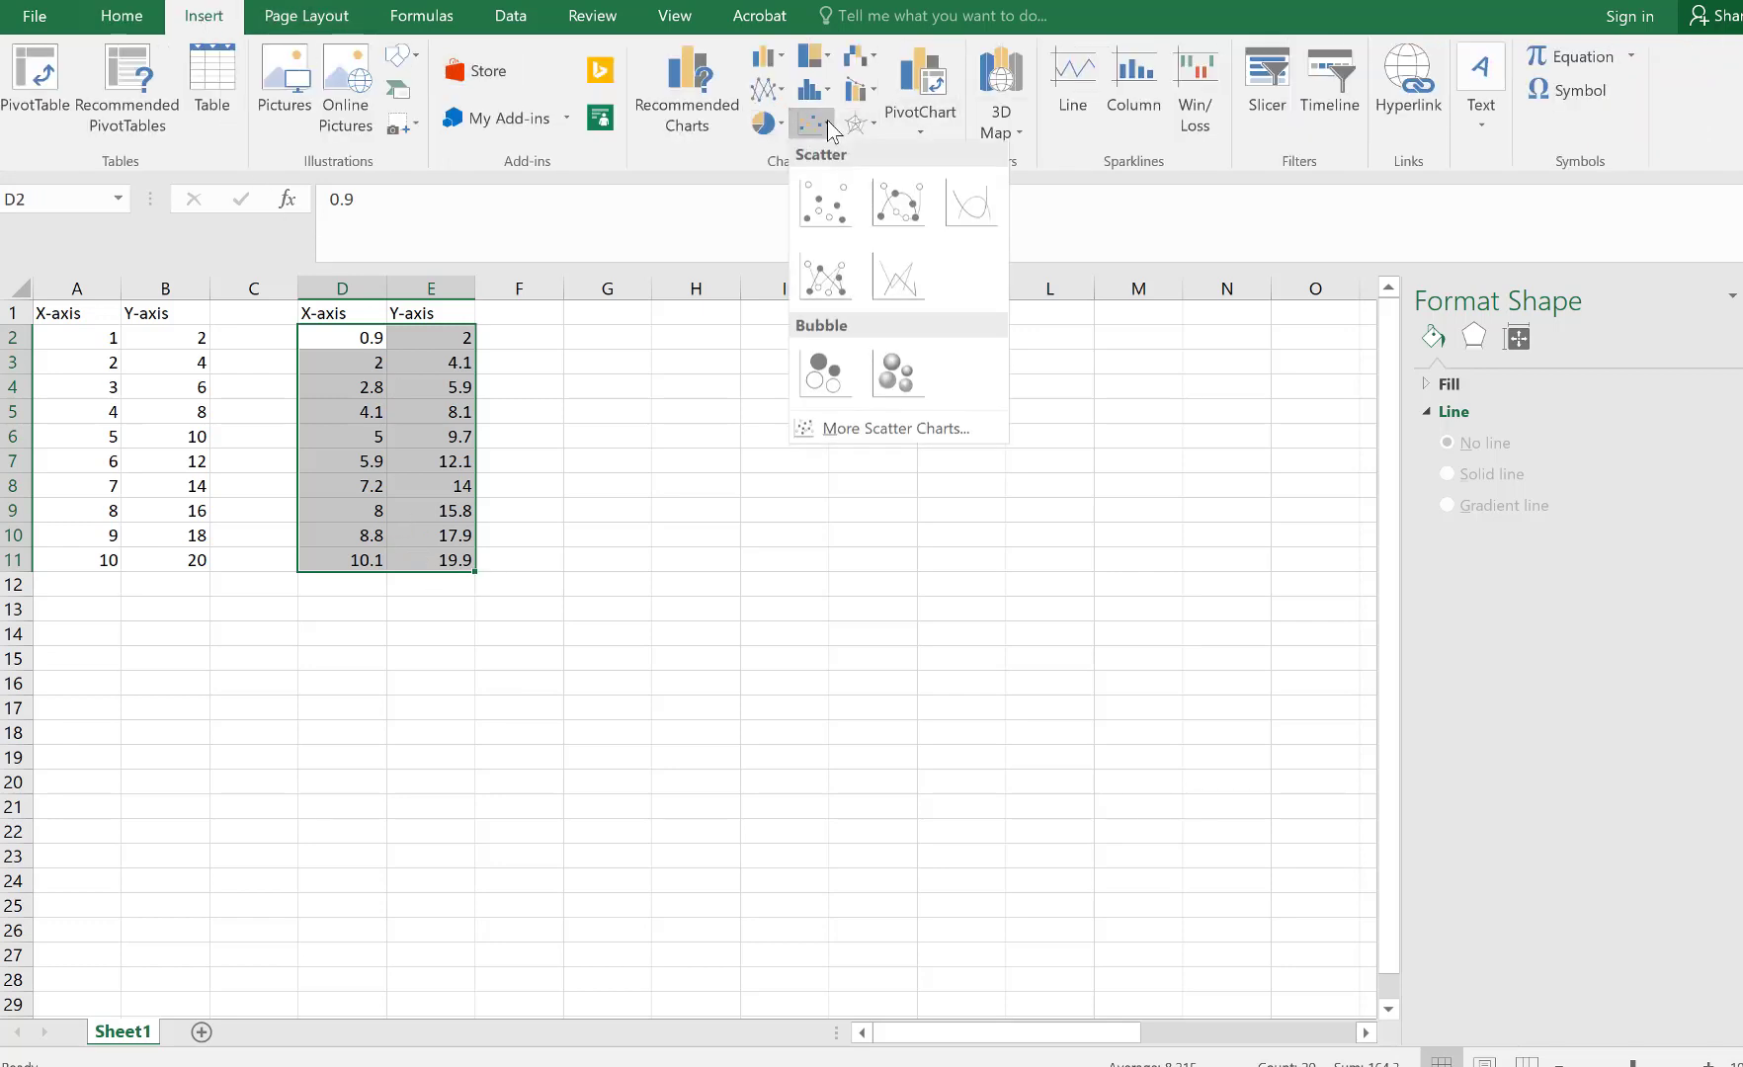
pyautogui.click(832, 209)
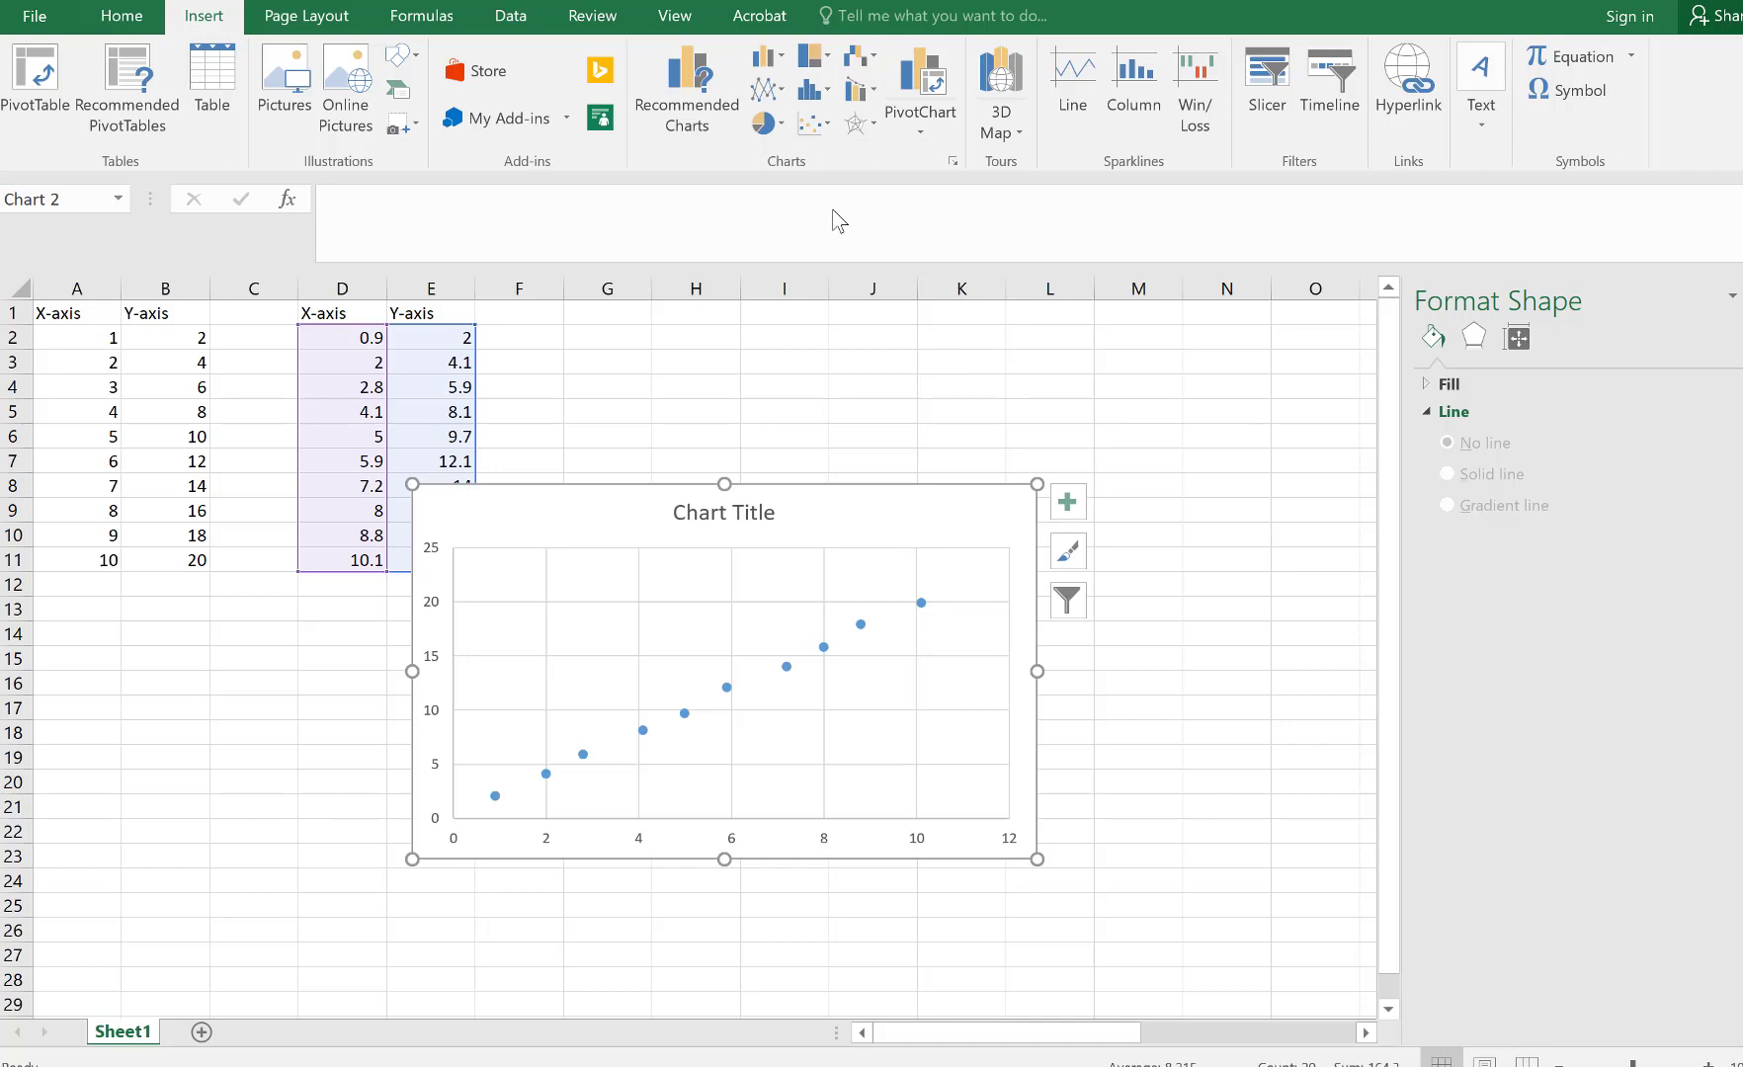
pyautogui.moveTo(806, 494); pyautogui.dragTo(963, 329)
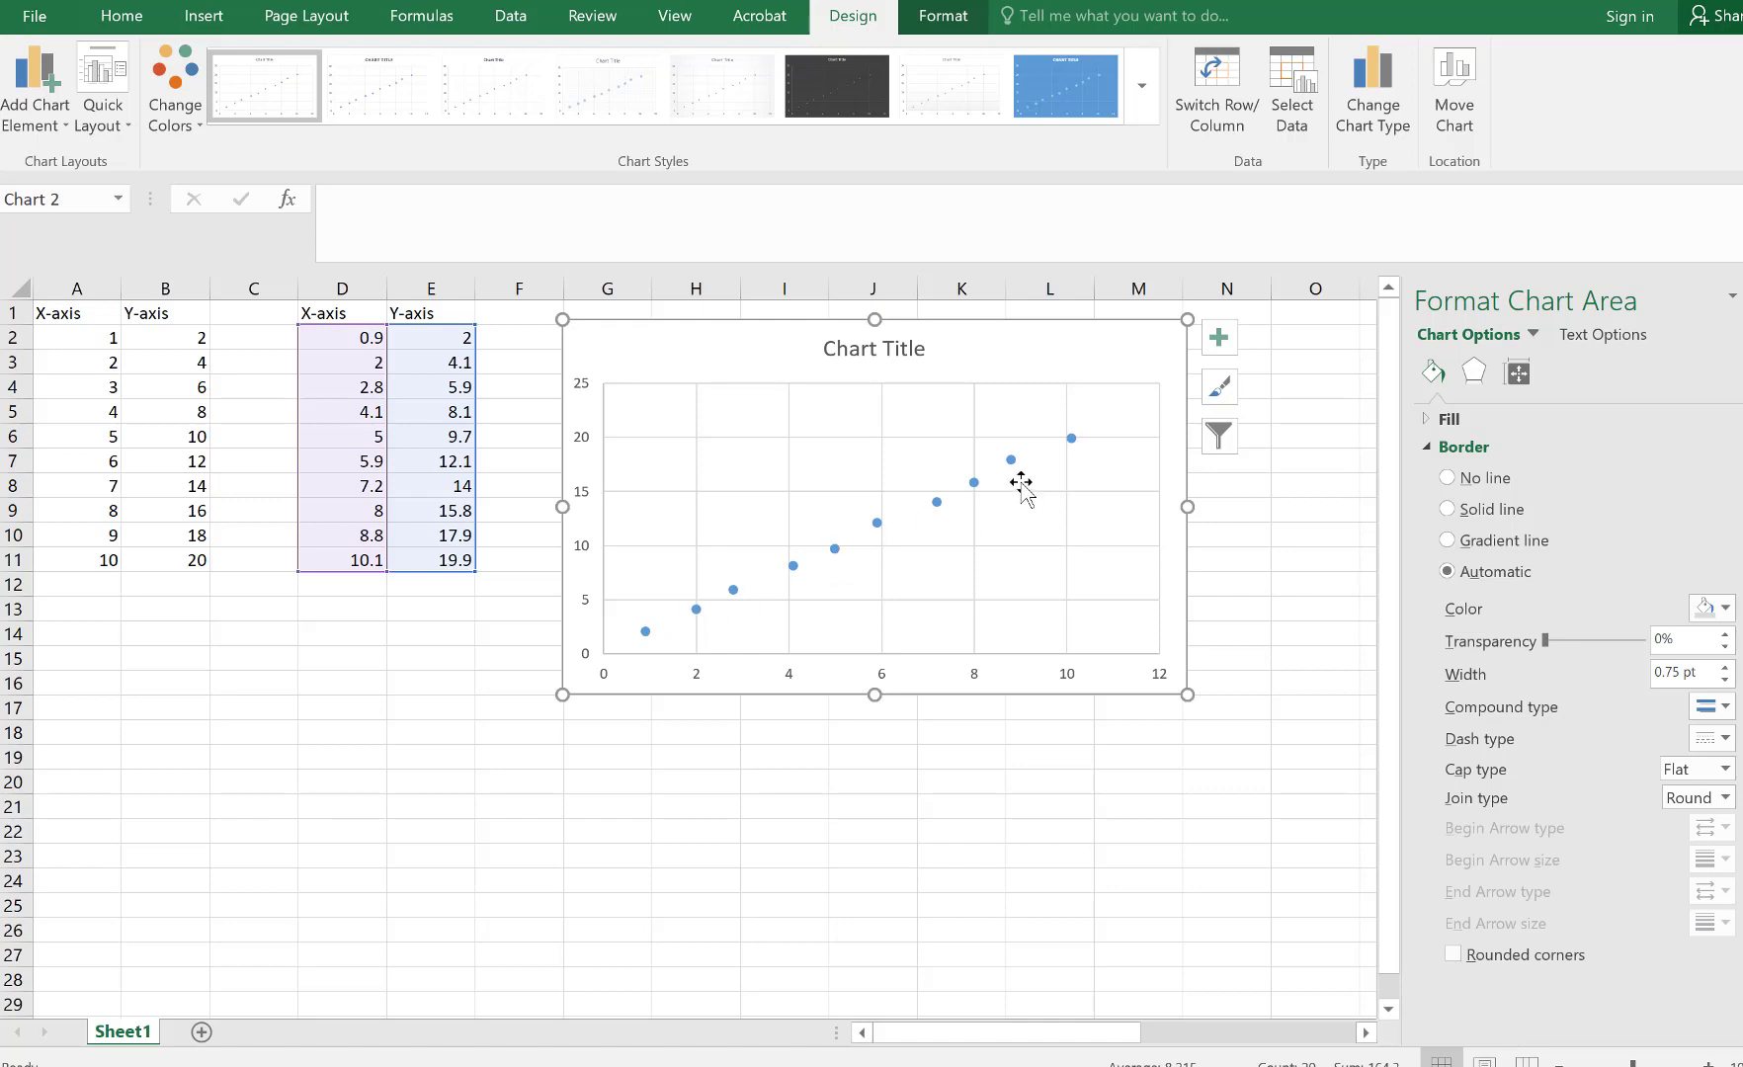
pyautogui.moveTo(838, 553)
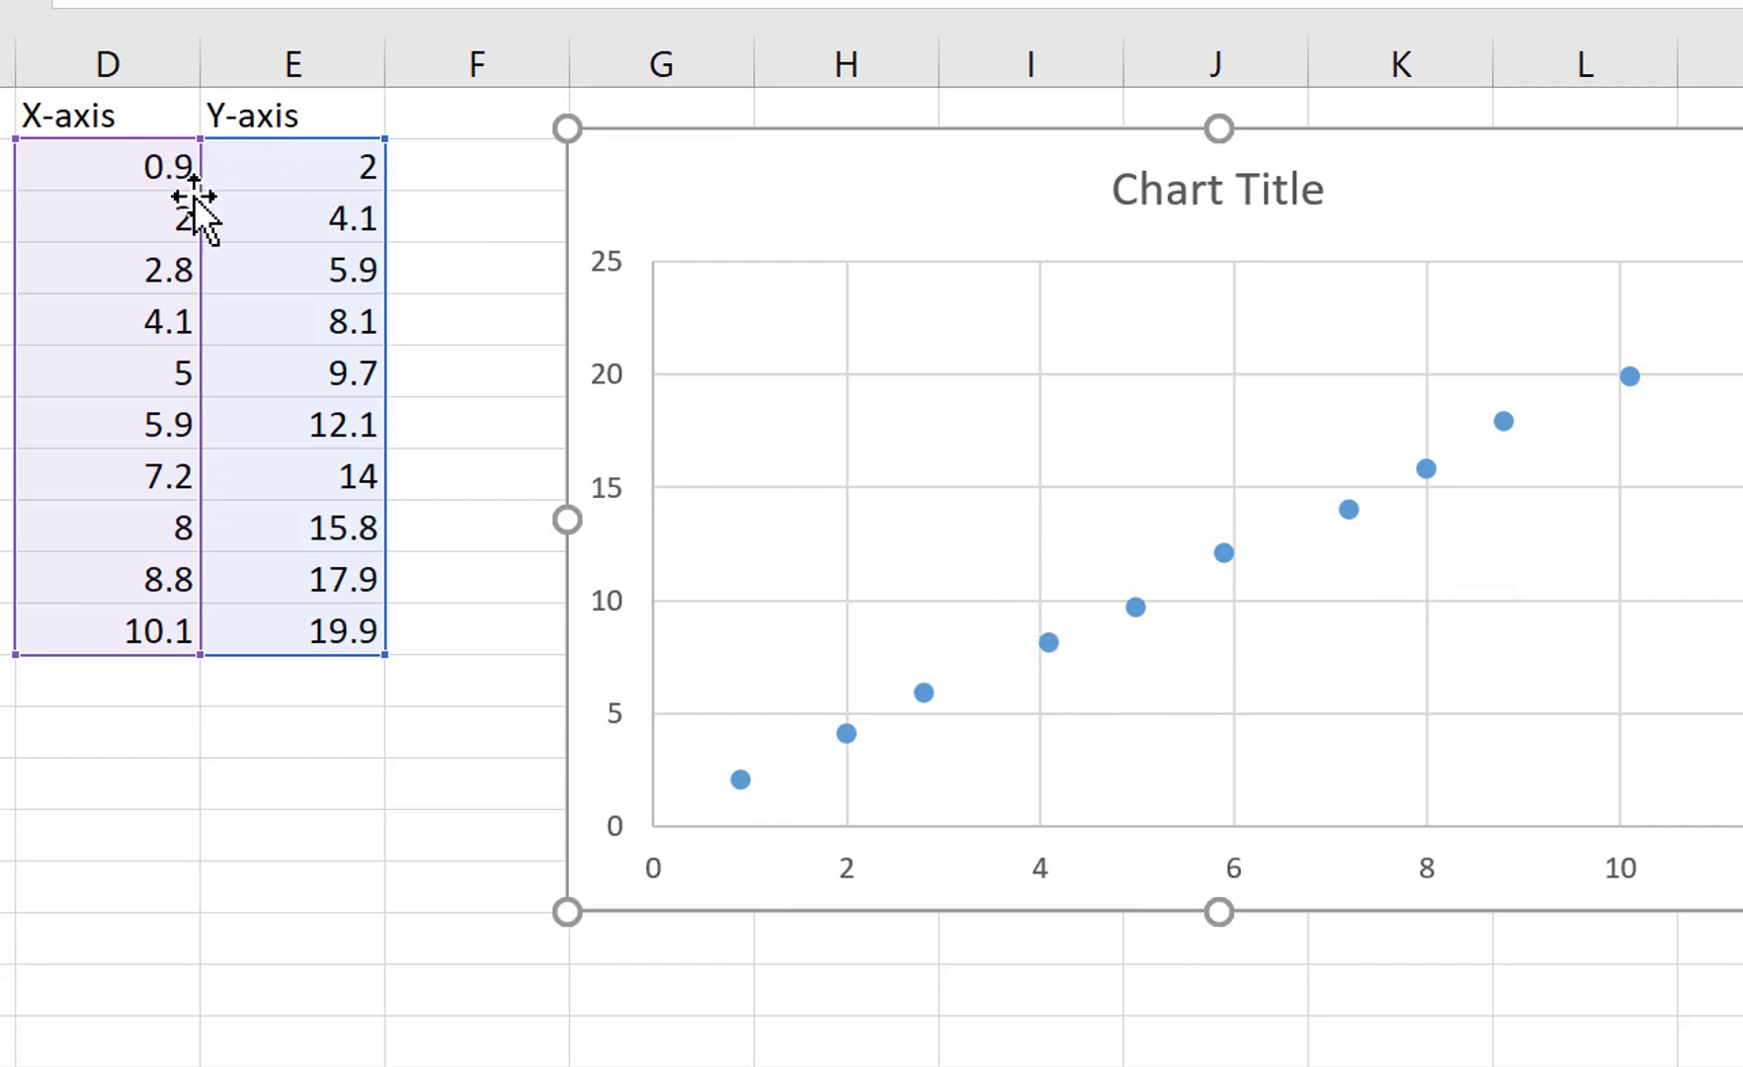
pyautogui.moveTo(155, 216); pyautogui.dragTo(262, 219)
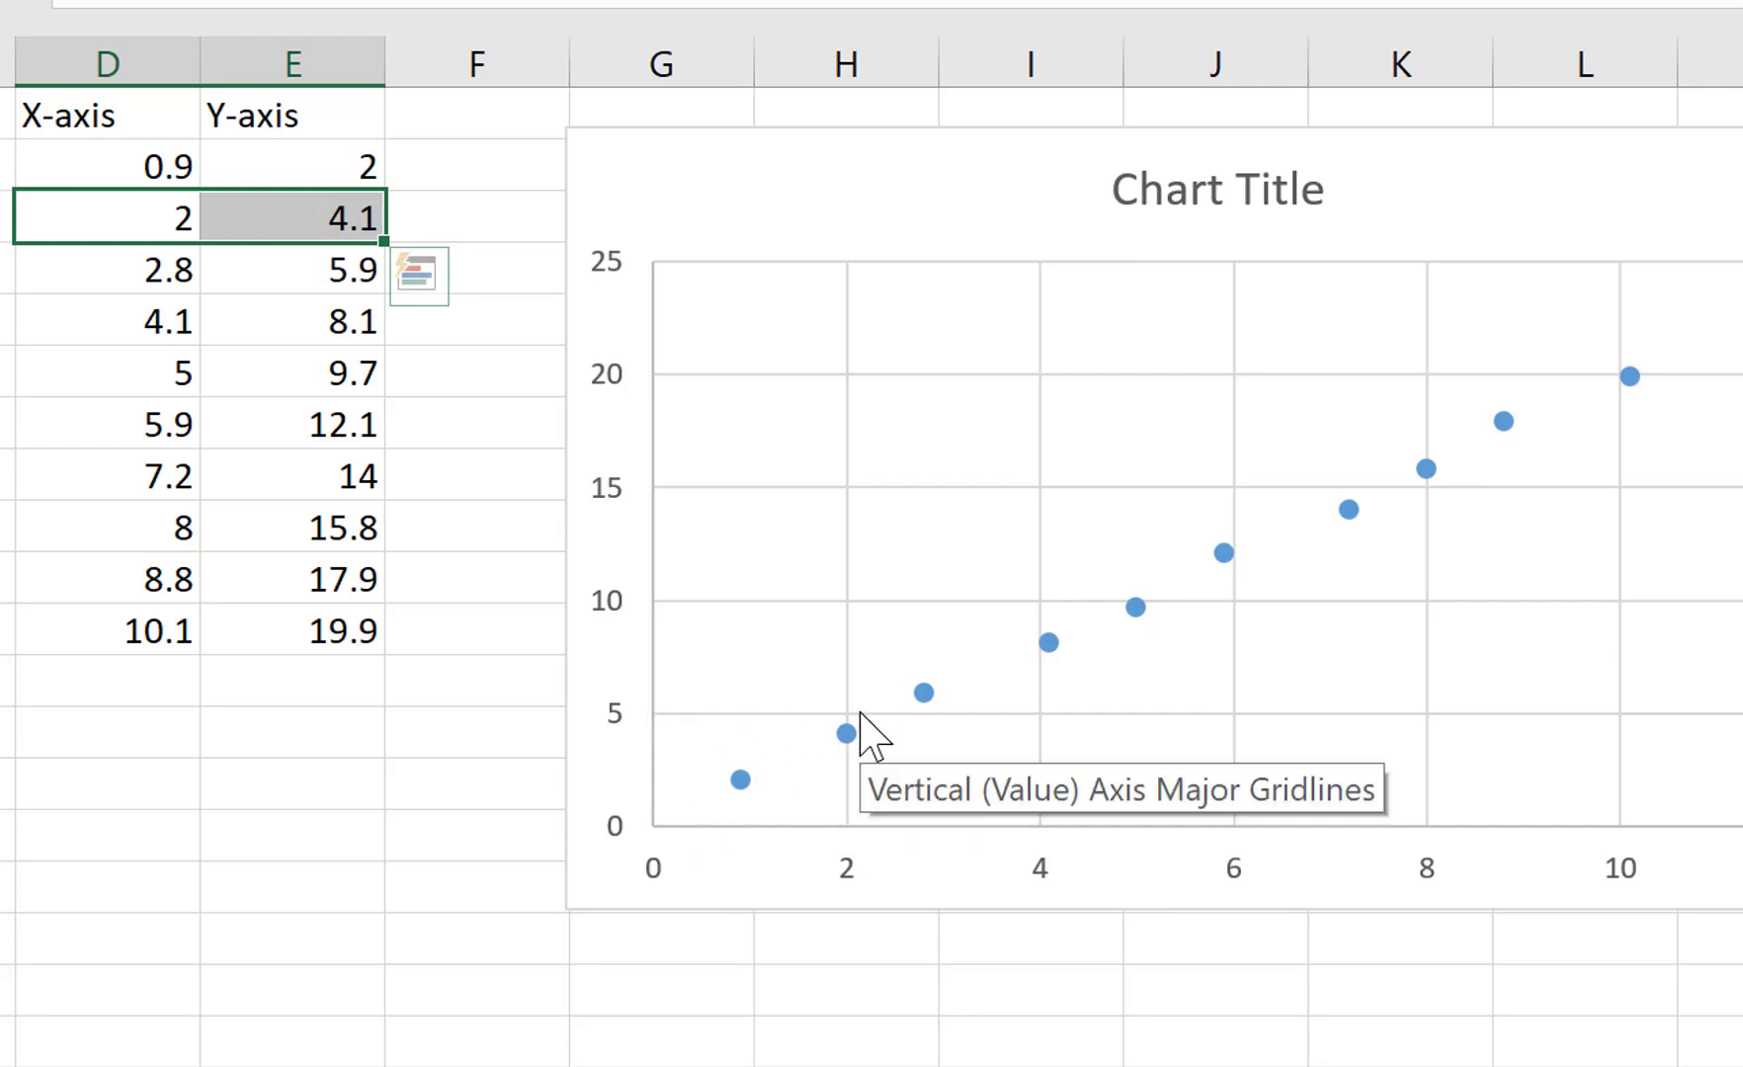
pyautogui.click(126, 629)
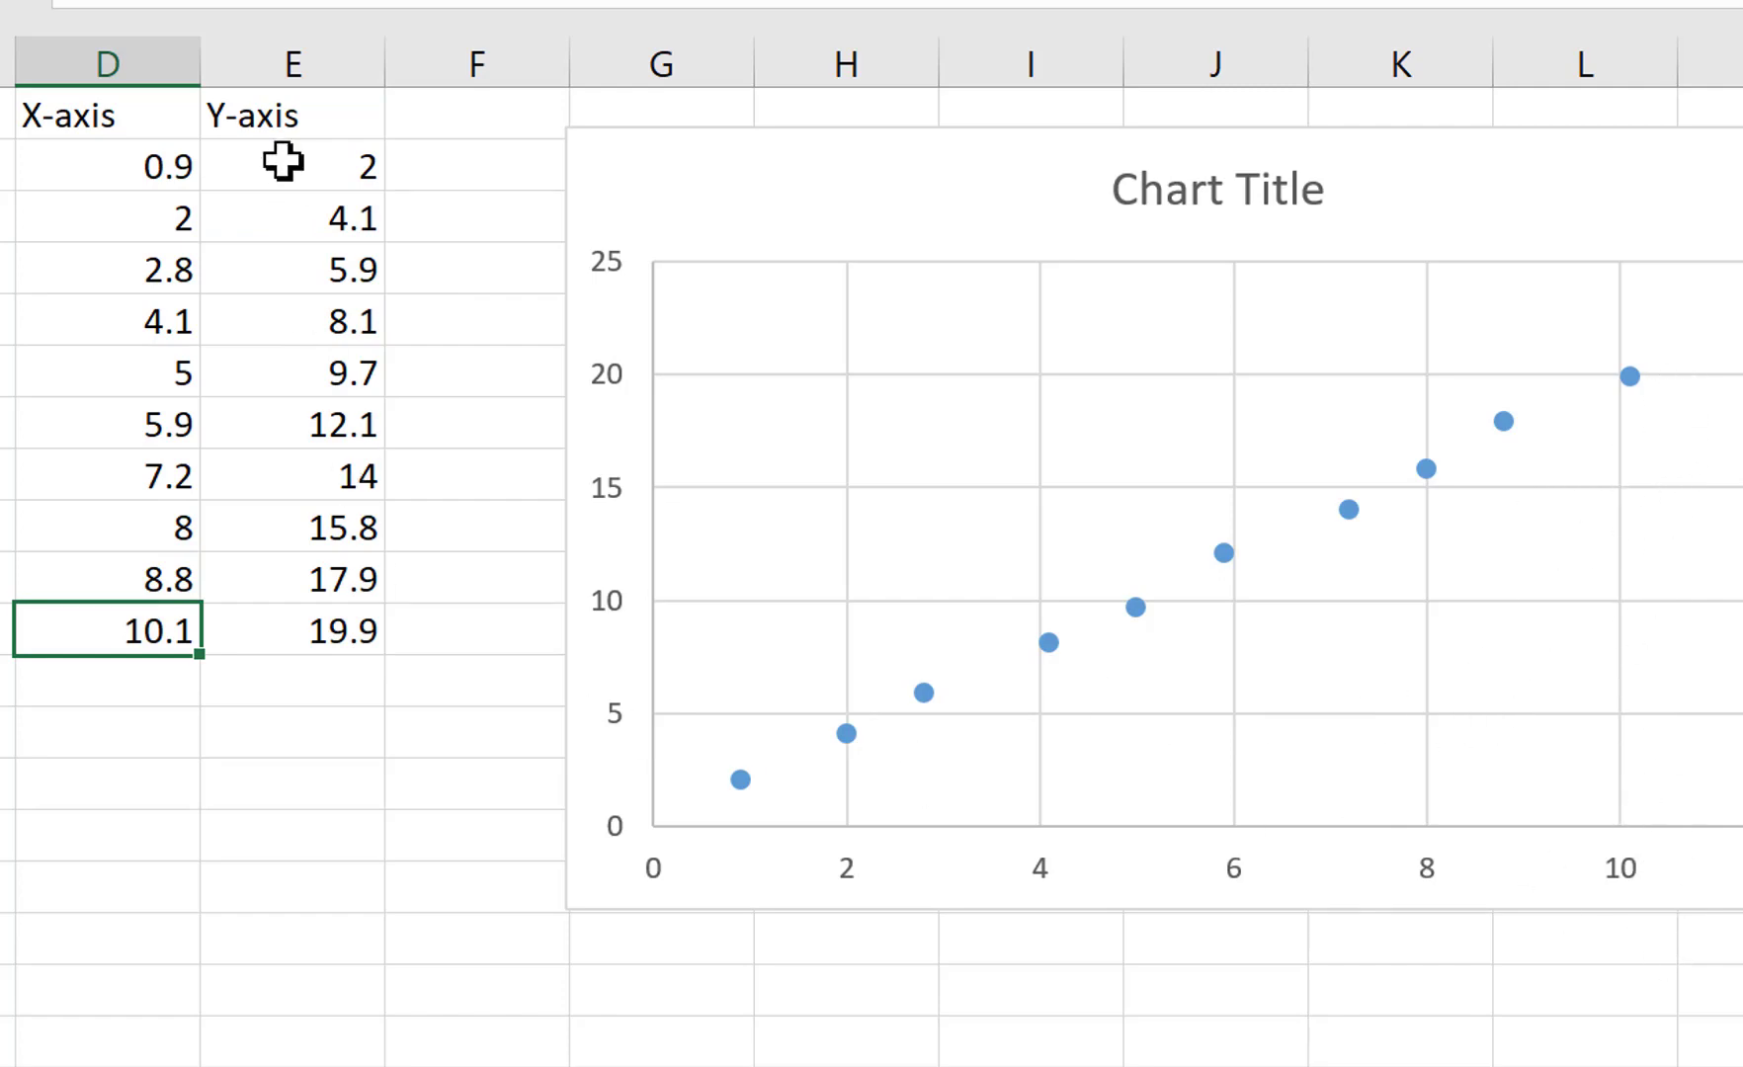
pyautogui.click(279, 599)
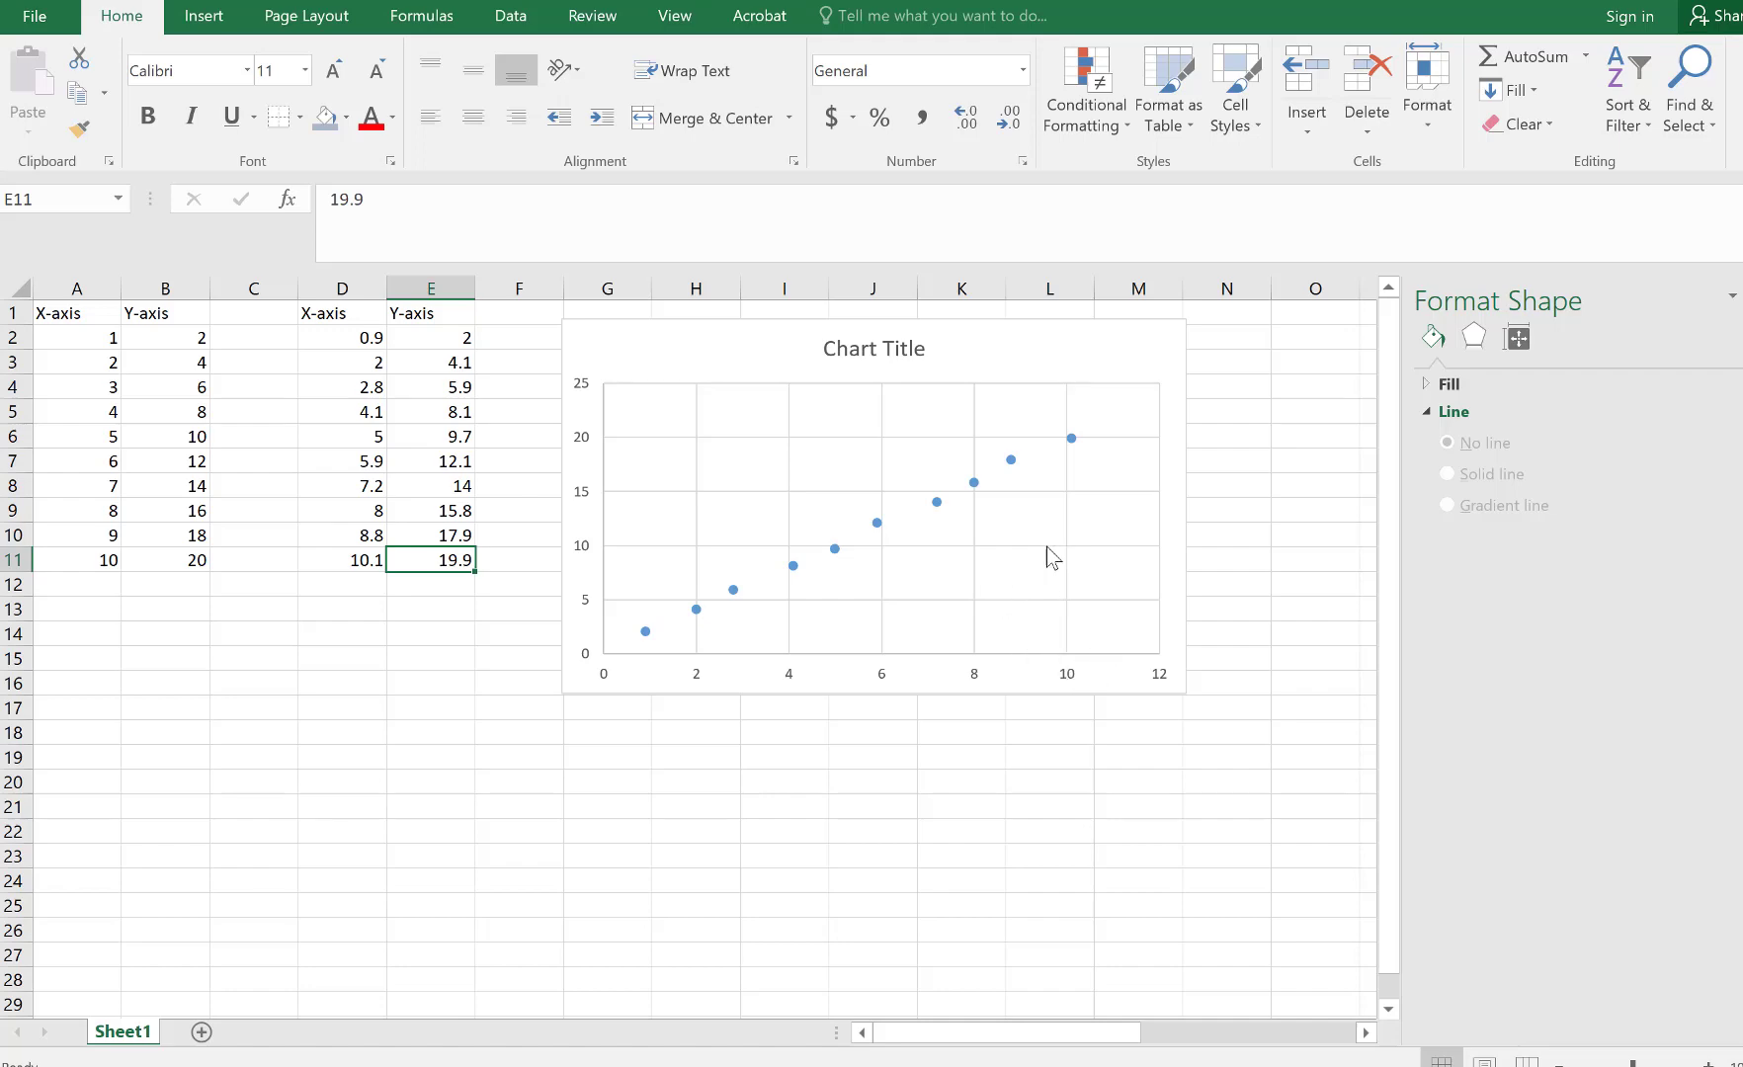
# Add a linear trendline displaying y = 1.9615x + 0.2009 and R² = 0.9982 to the scatter chart
pyautogui.click(993, 361)
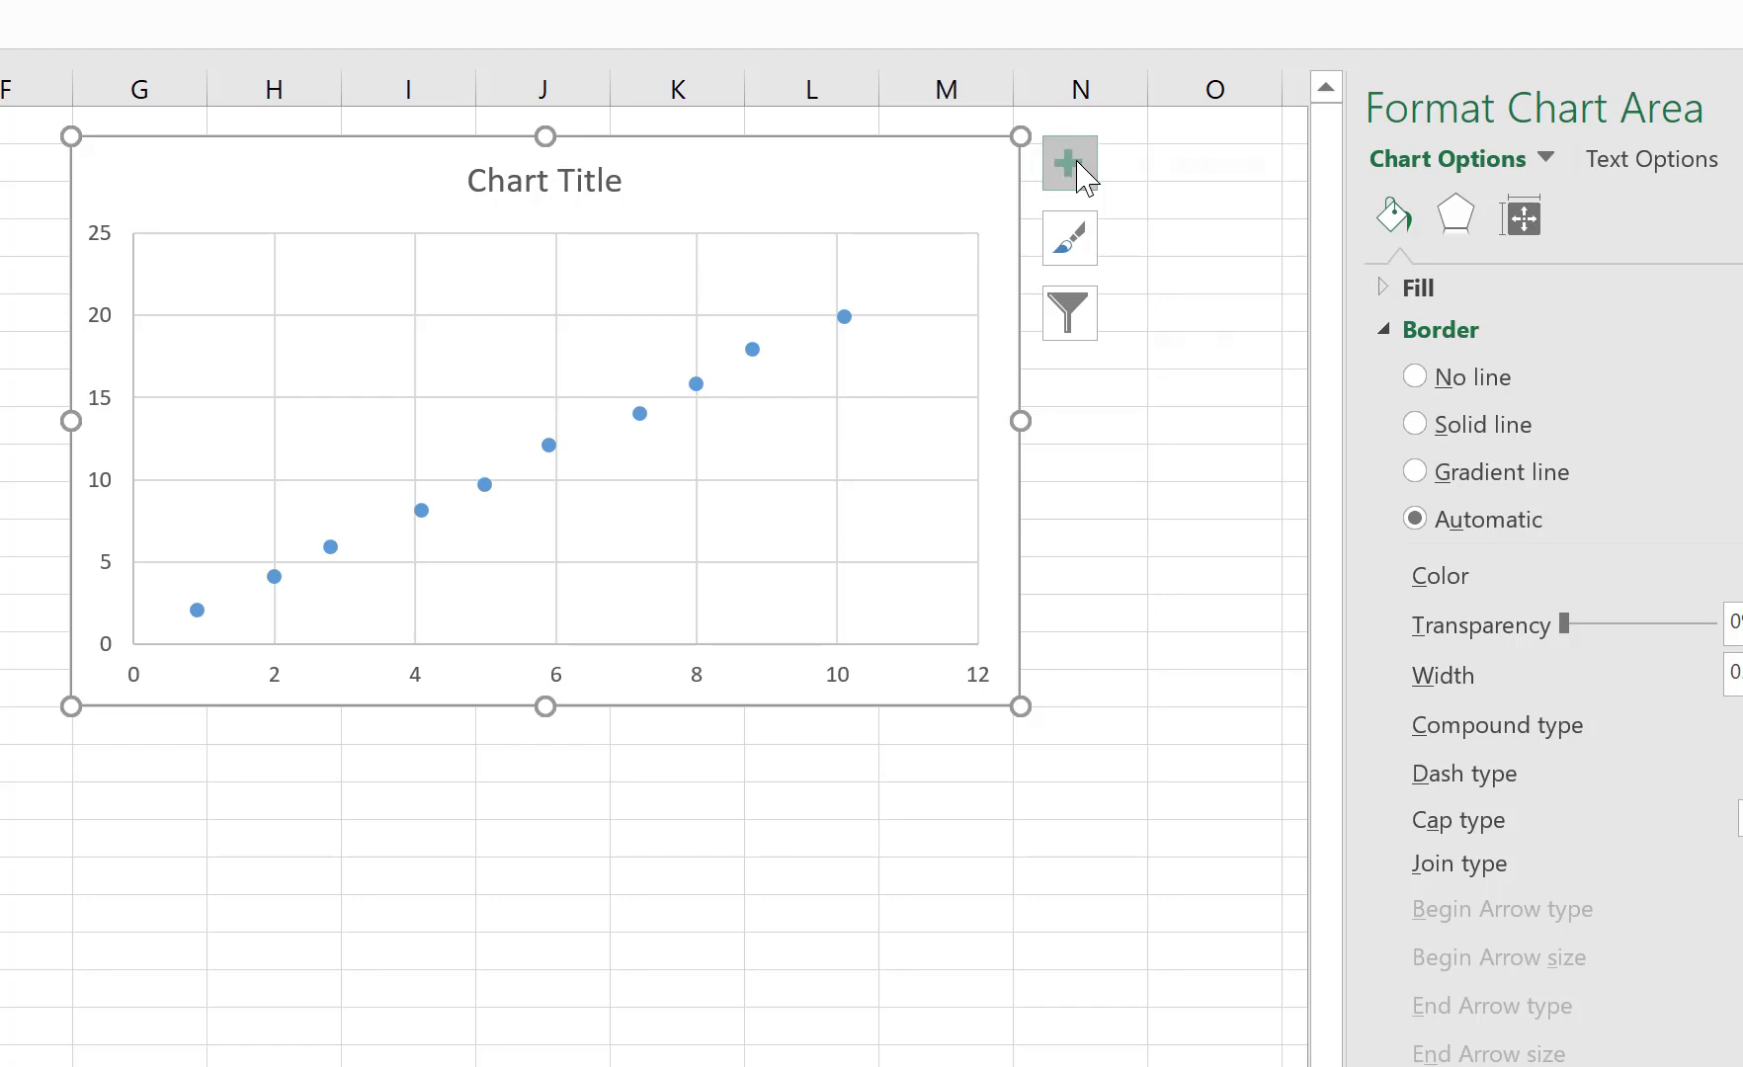
pyautogui.click(1085, 175)
pyautogui.click(1249, 502)
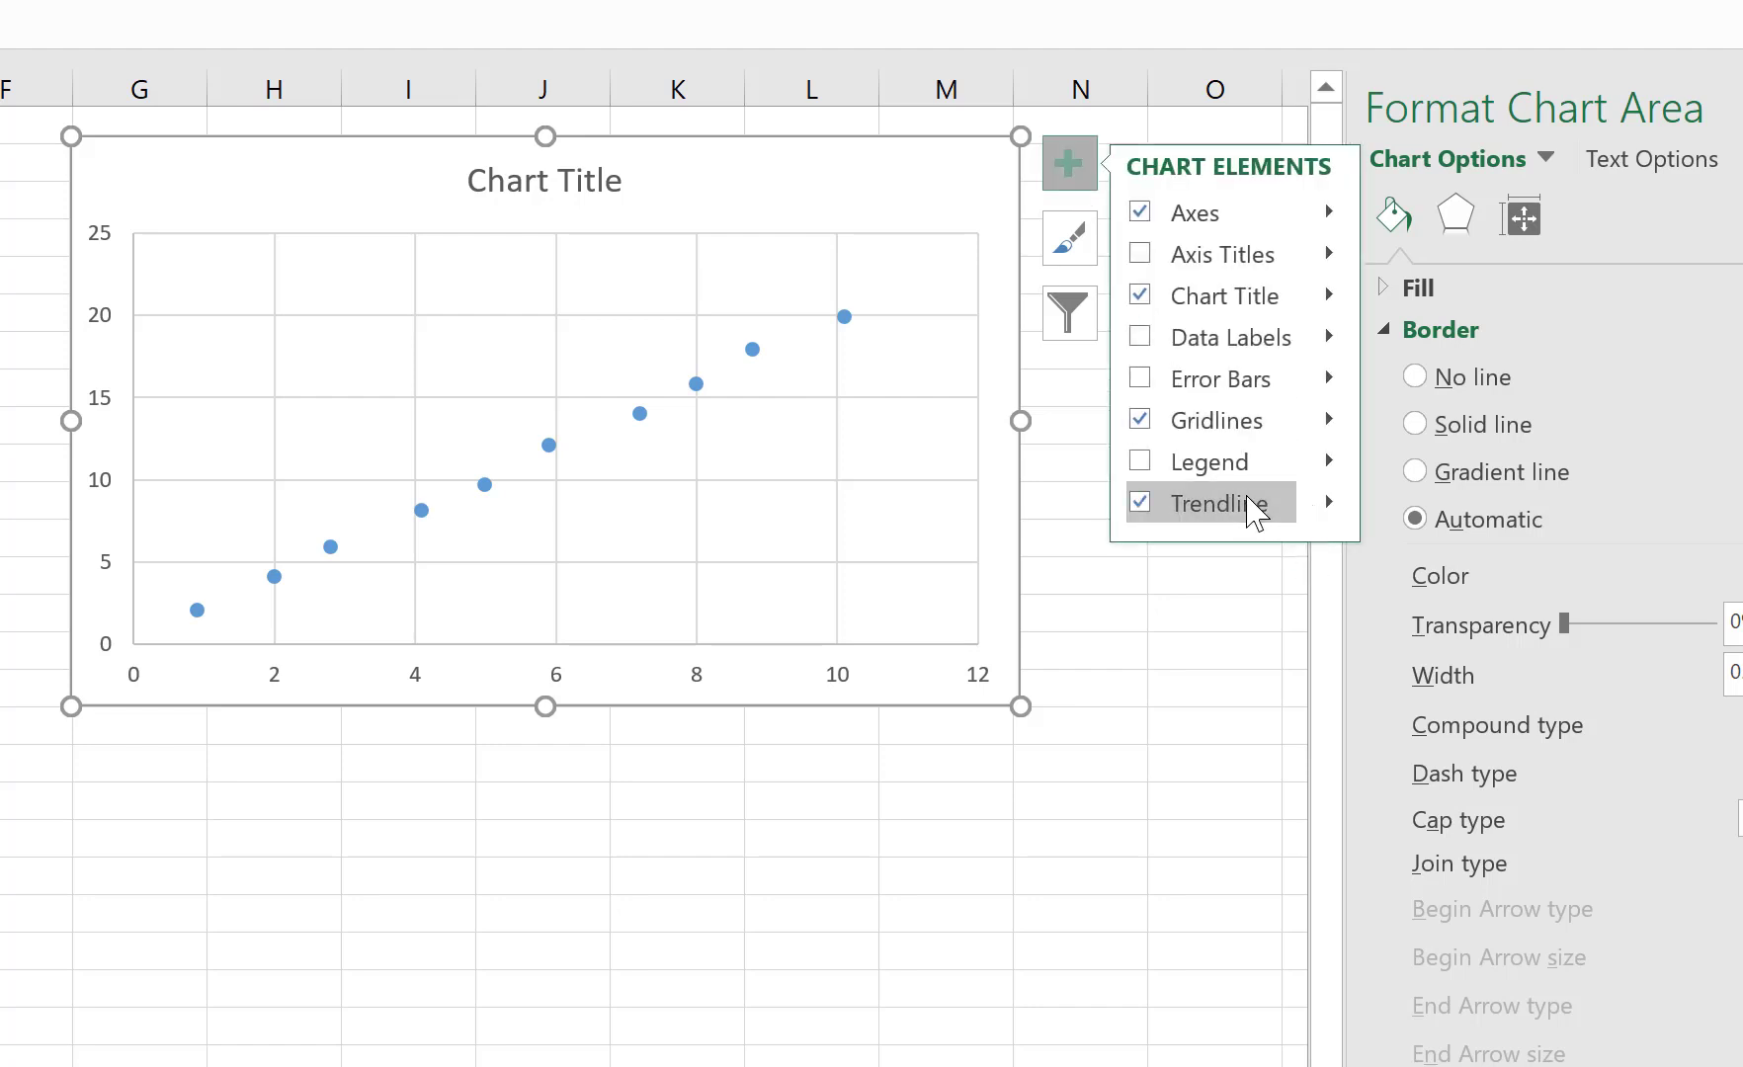
pyautogui.moveTo(1258, 502)
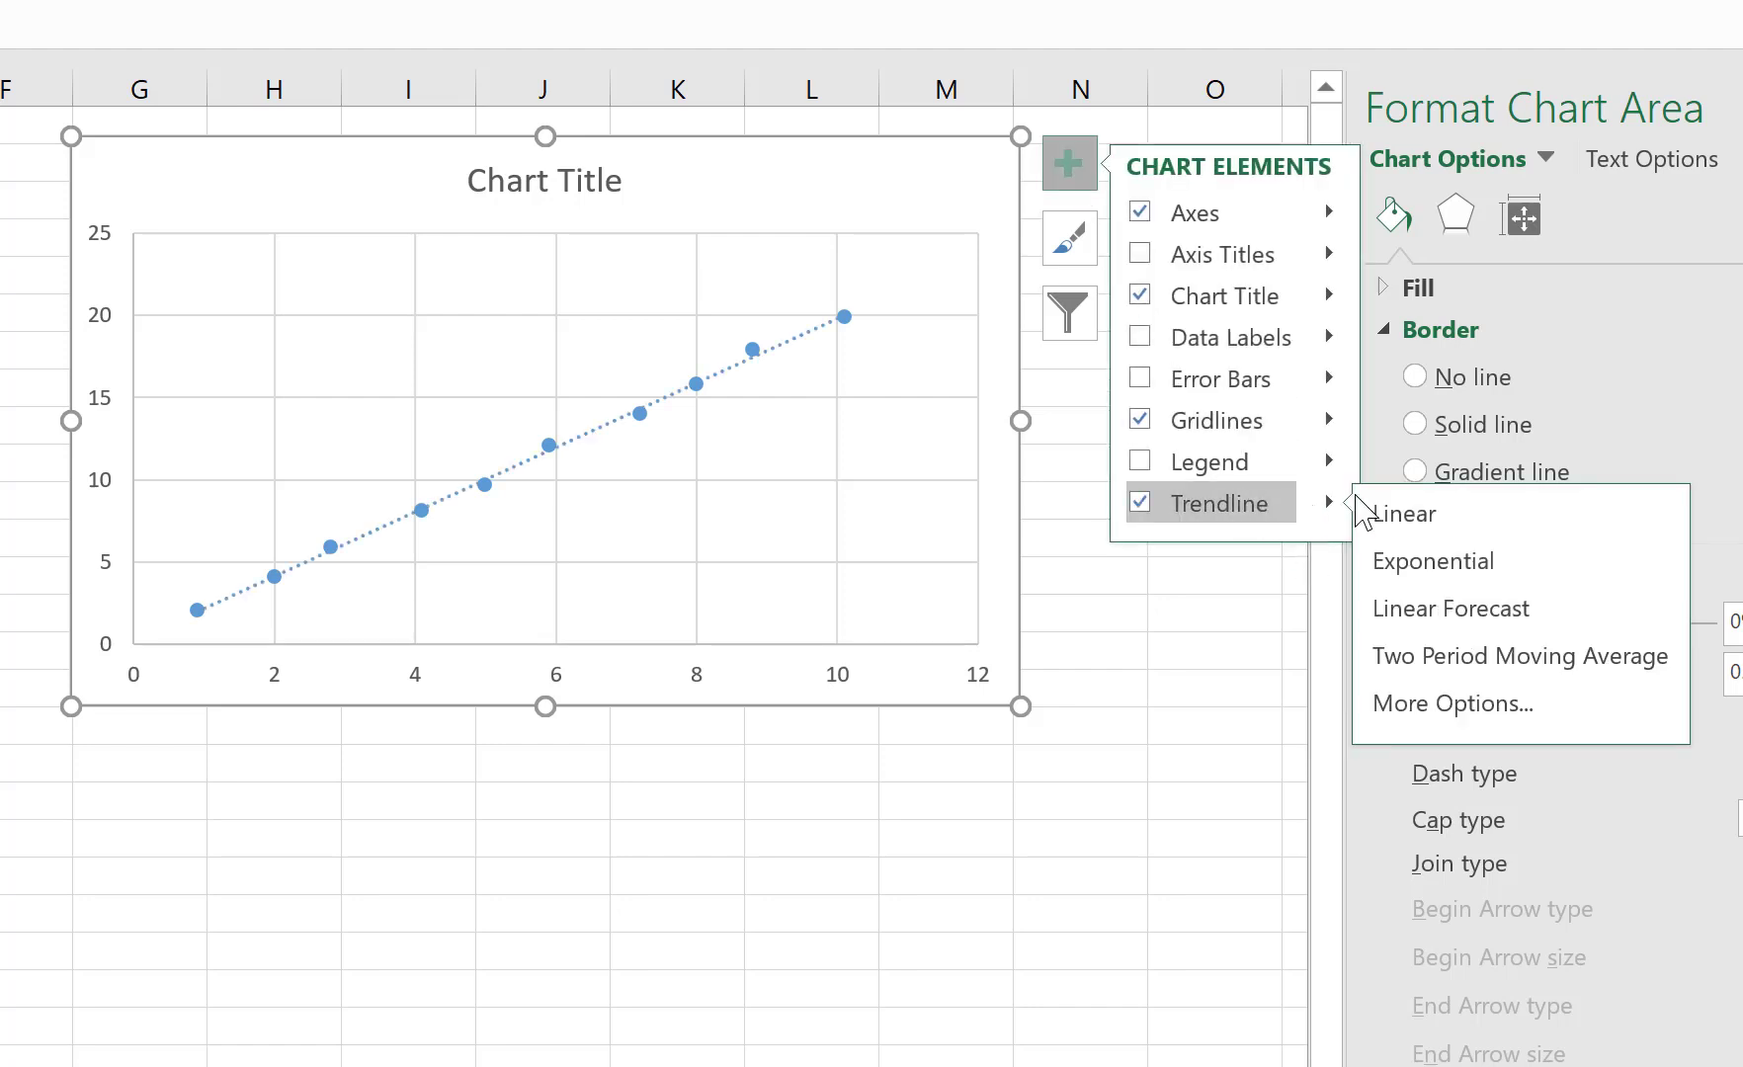
pyautogui.click(1439, 704)
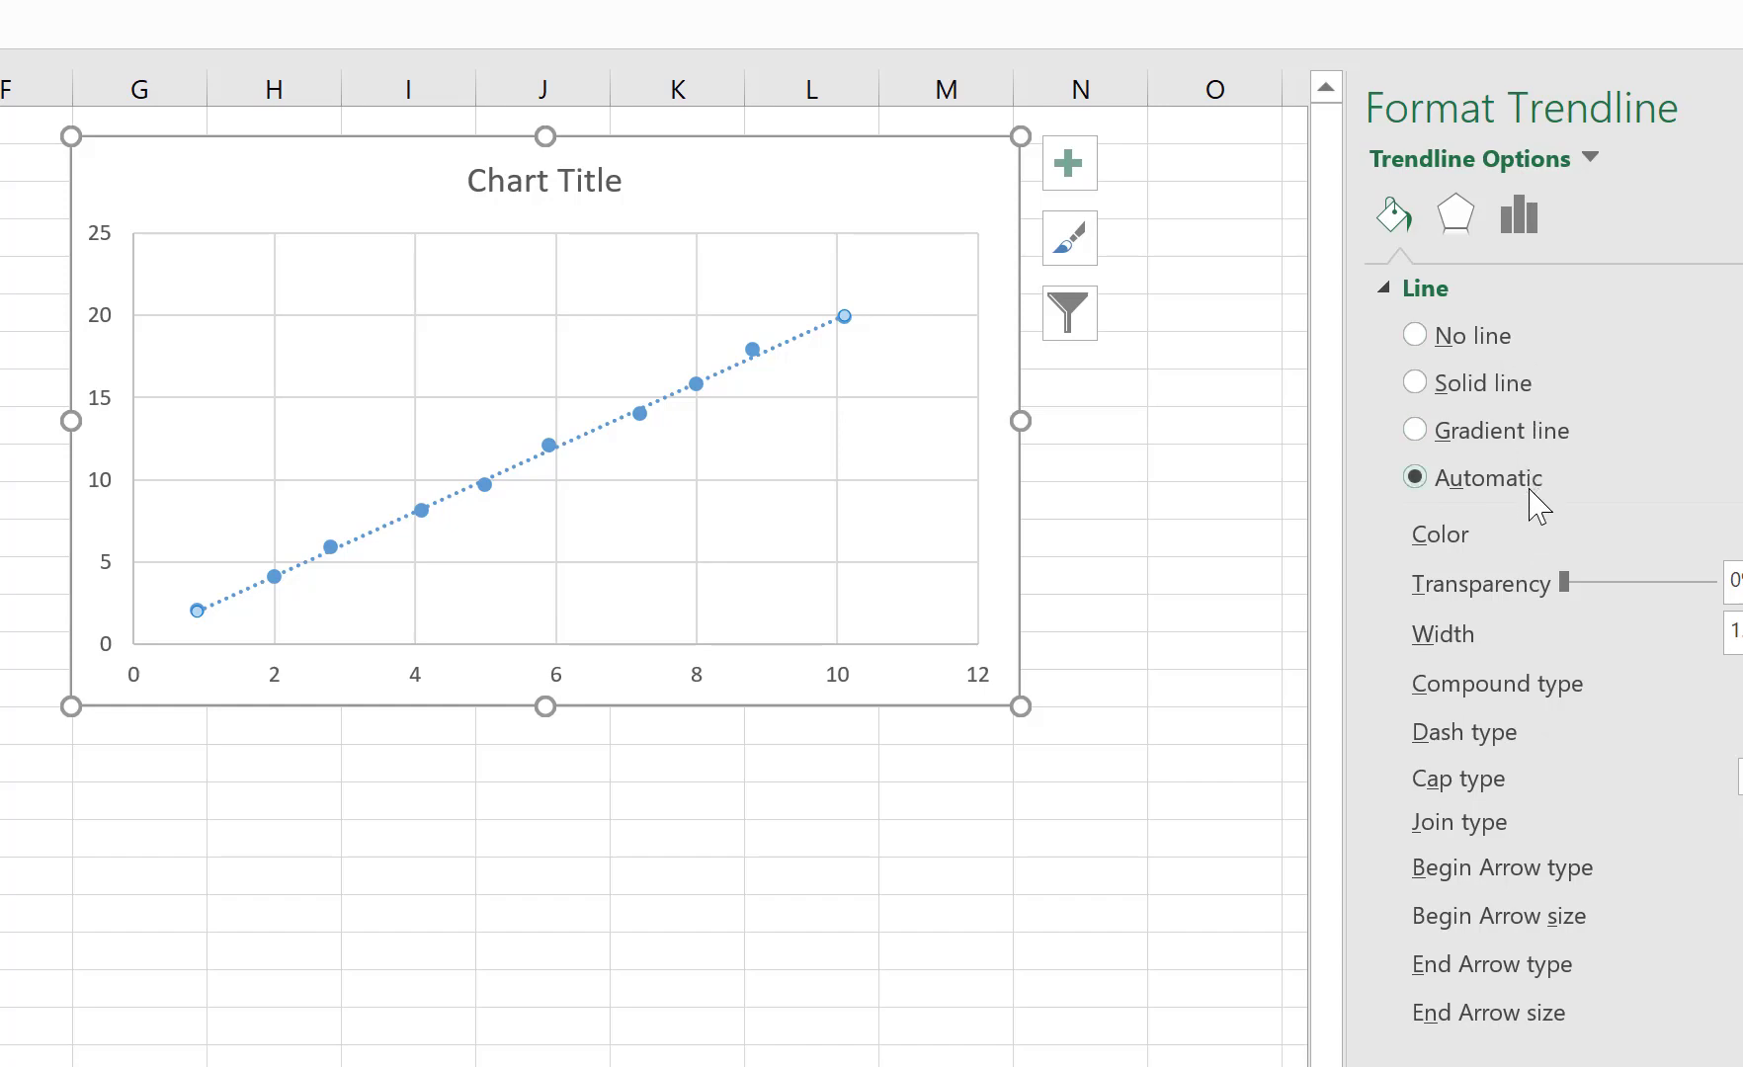
pyautogui.click(1526, 229)
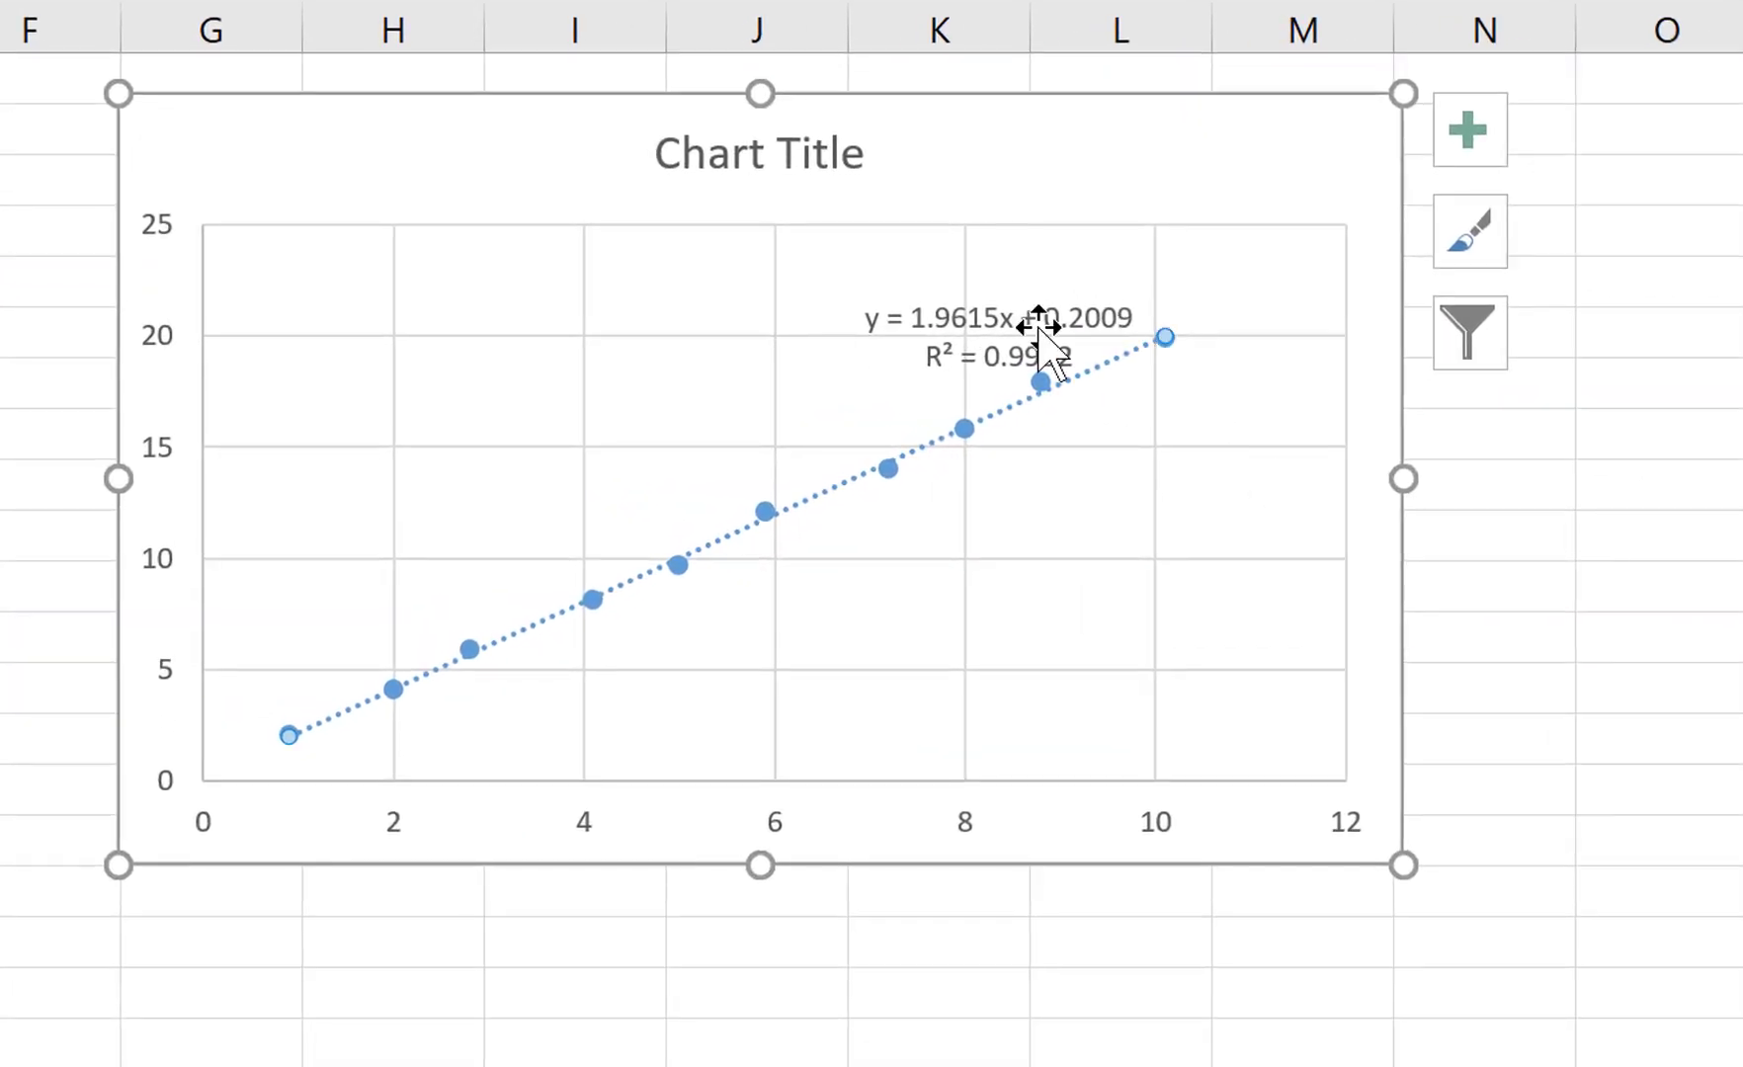
# Drag the trendline's equation and R² label up and to the left within the chart
pyautogui.click(1038, 328)
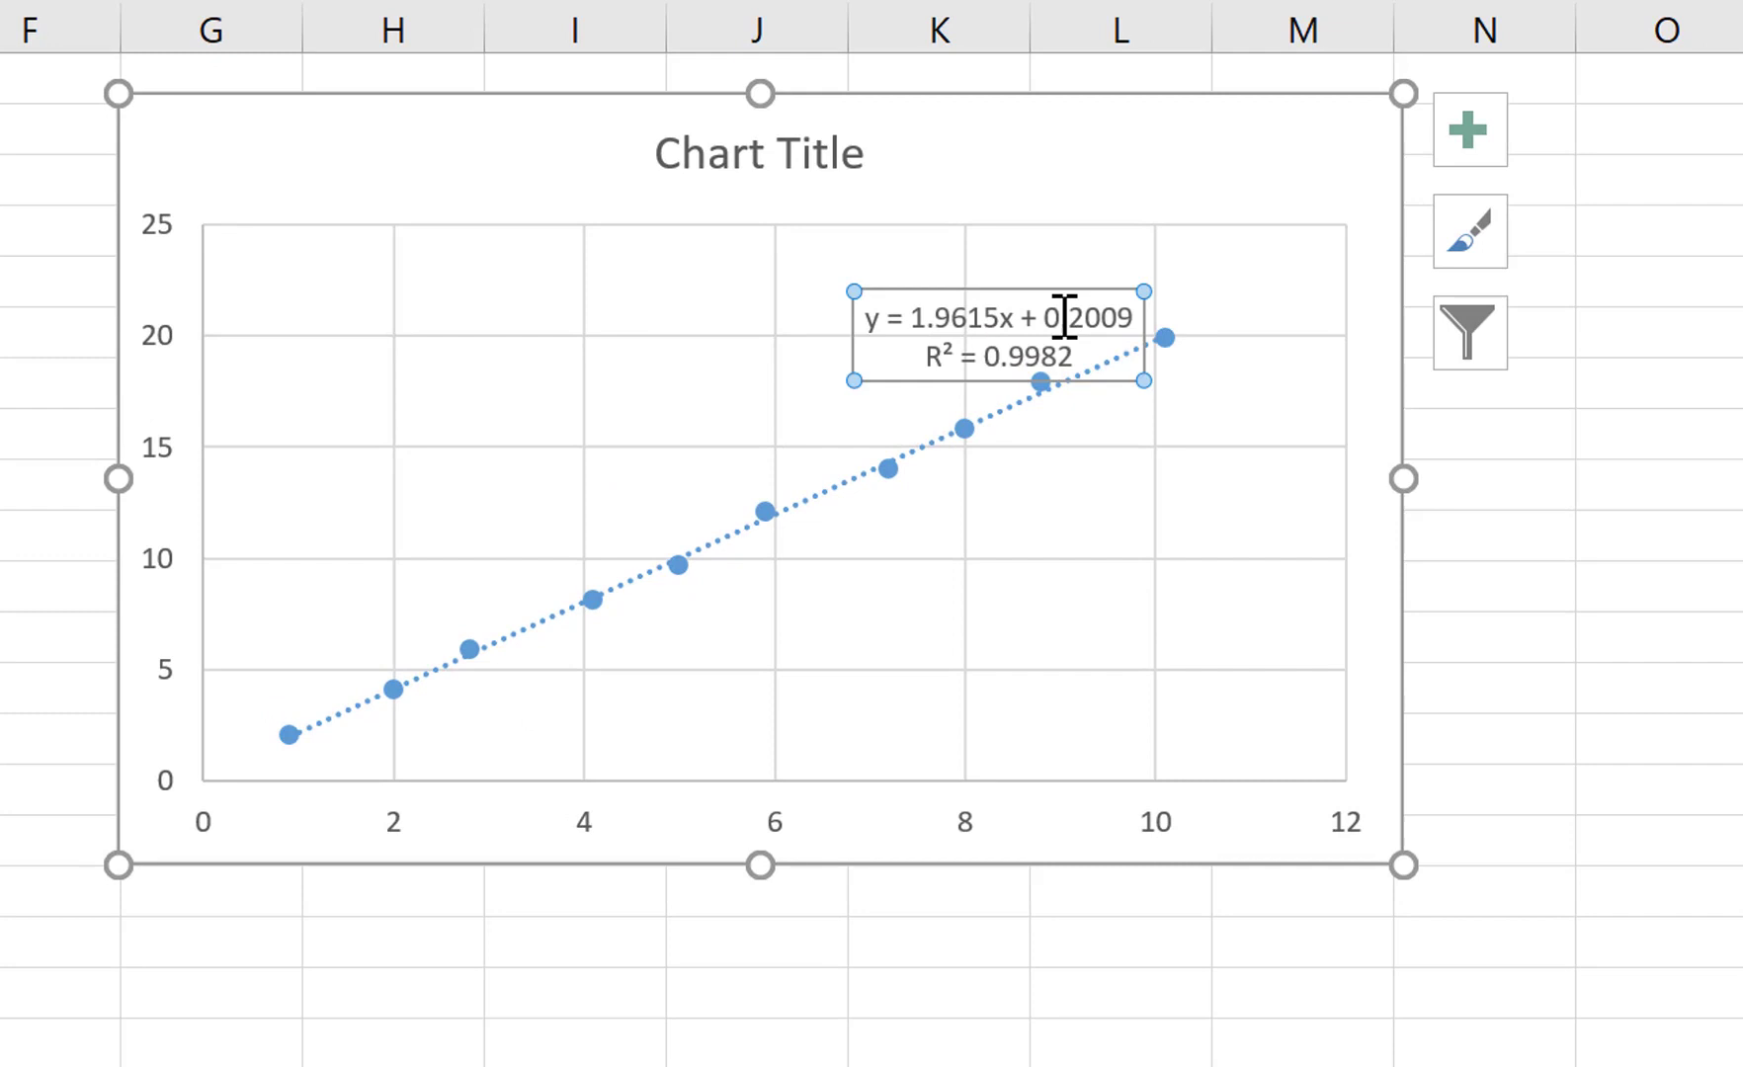
pyautogui.moveTo(1078, 286); pyautogui.dragTo(973, 238)
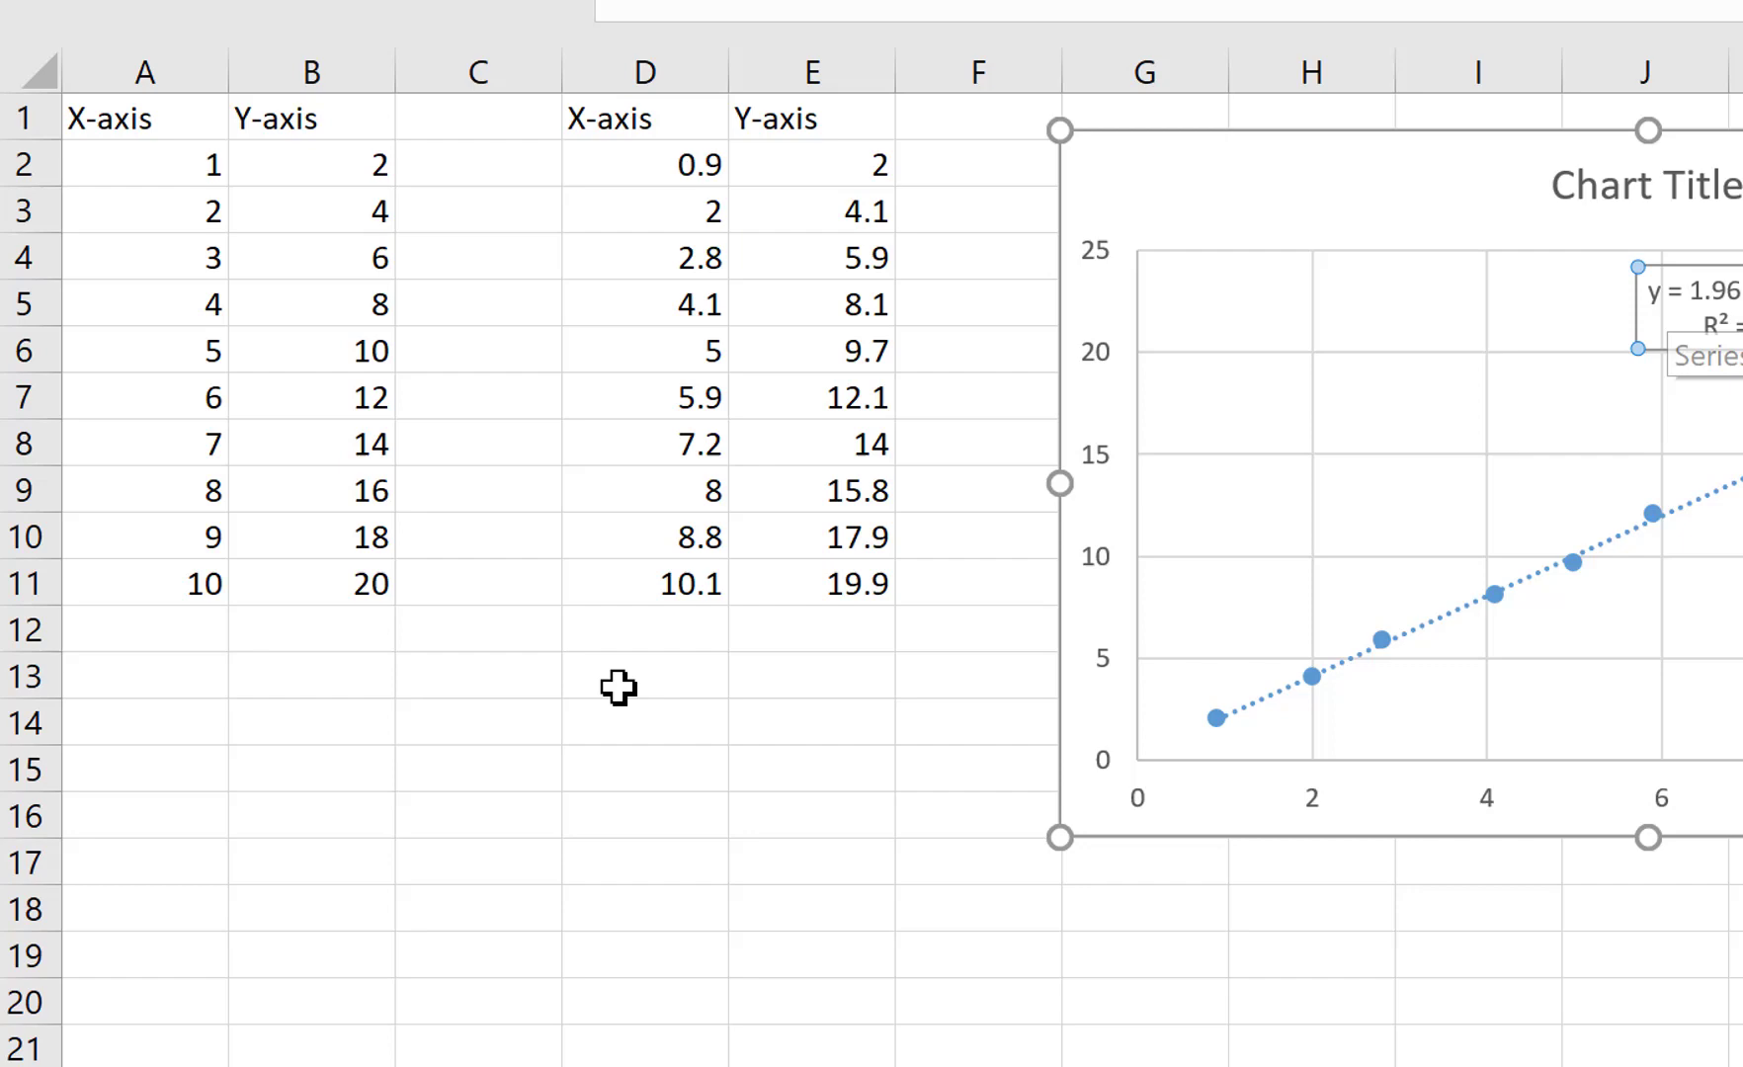
# Enter =LINEST(E2:E11,D2:D11,TRUE,TRUE) in D14, returning the slope 1.961522
pyautogui.click(642, 722)
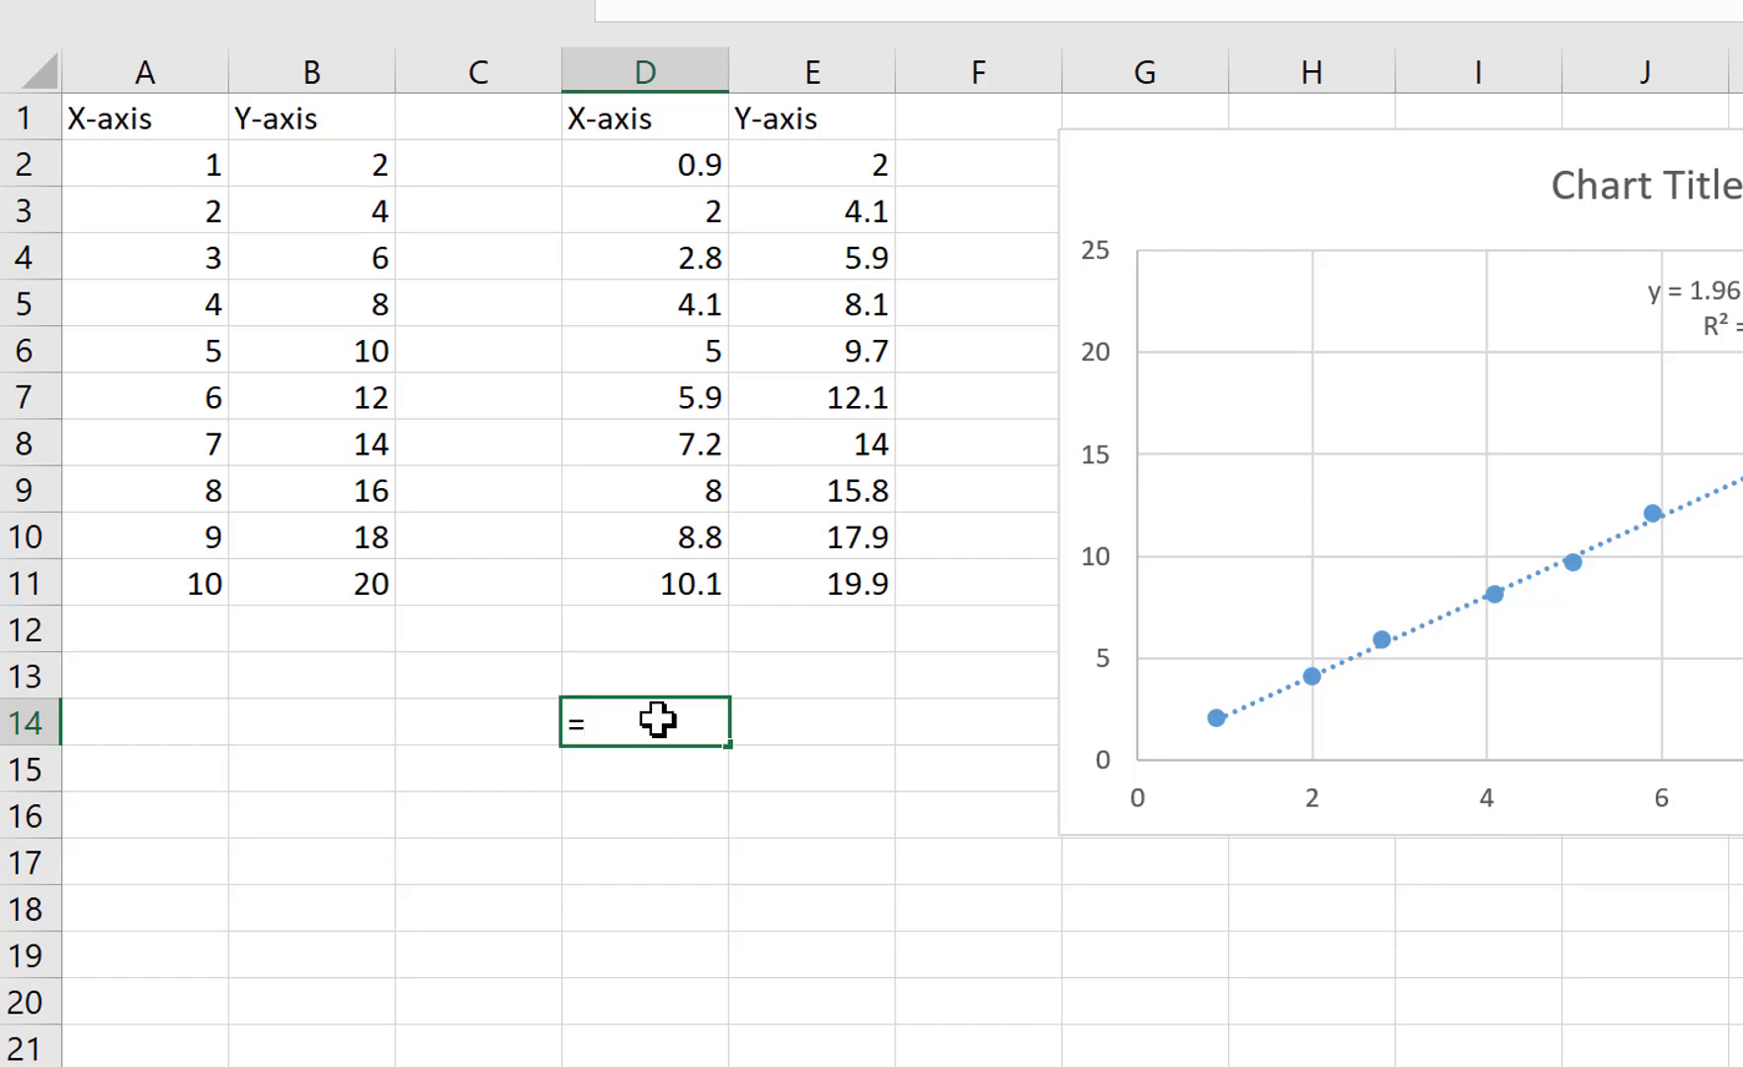
pyautogui.write('=lines')
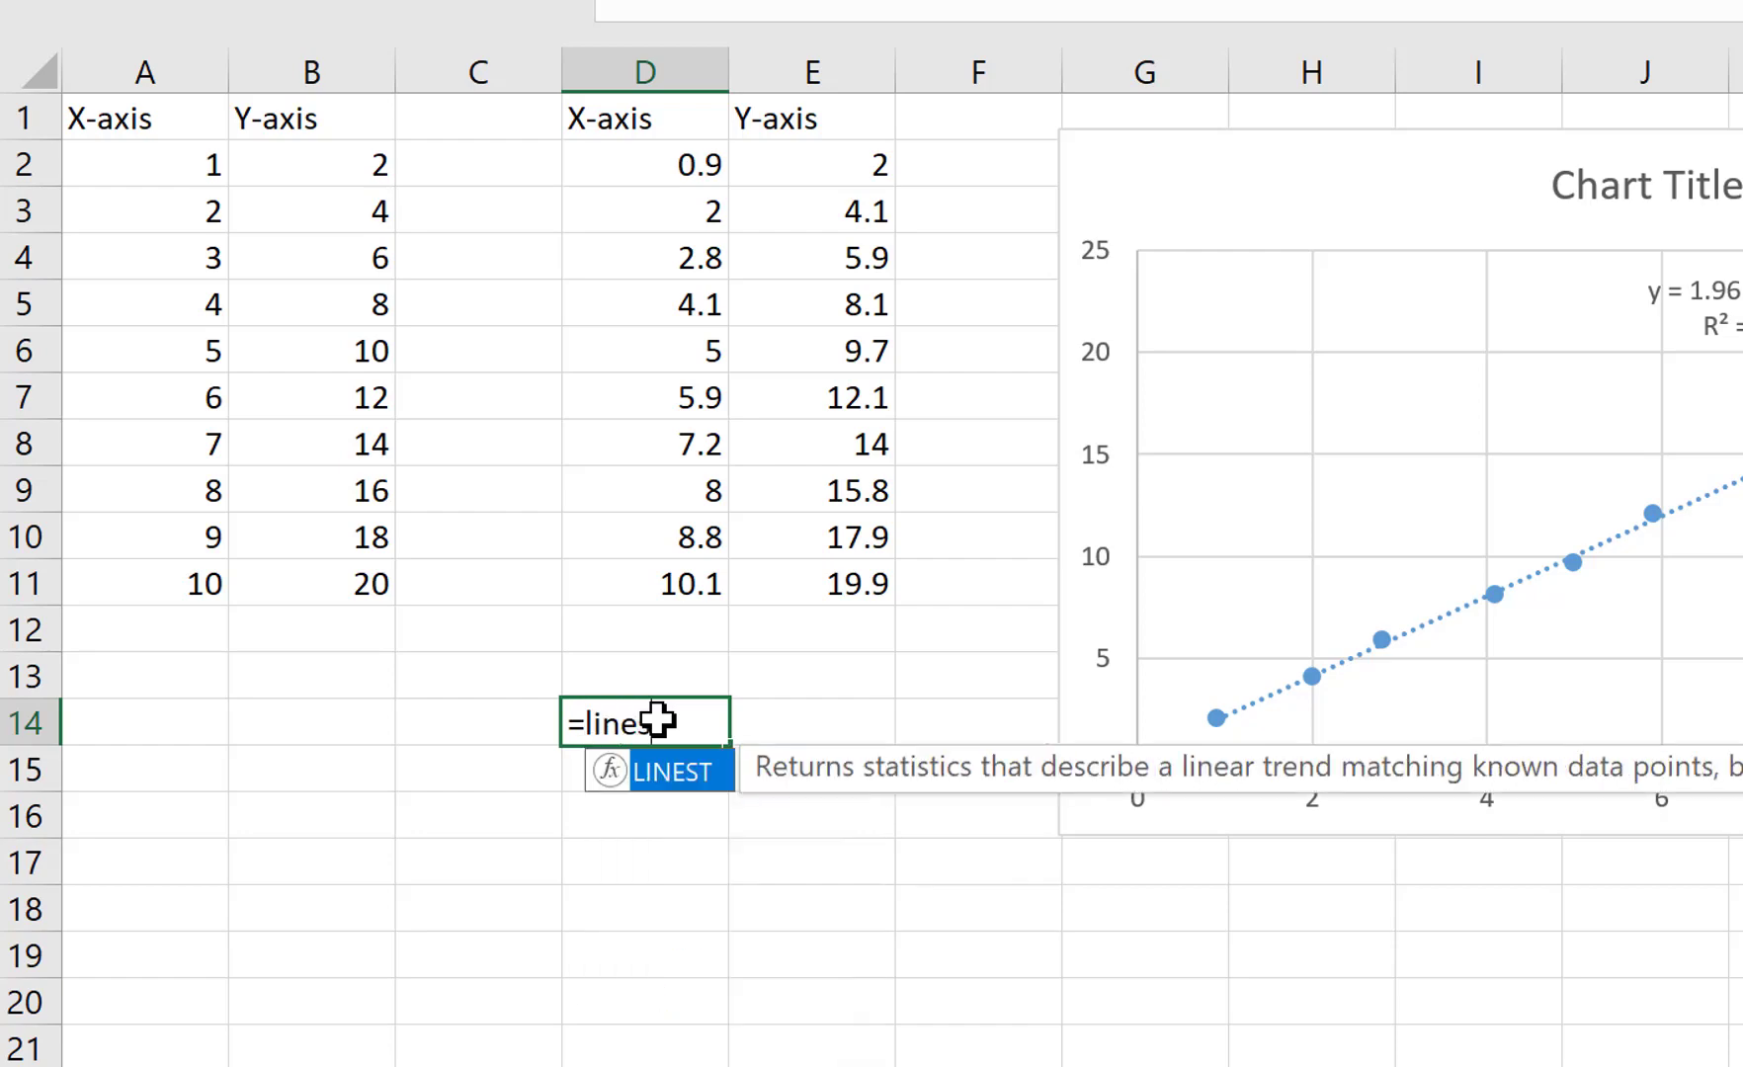
pyautogui.write('t(')
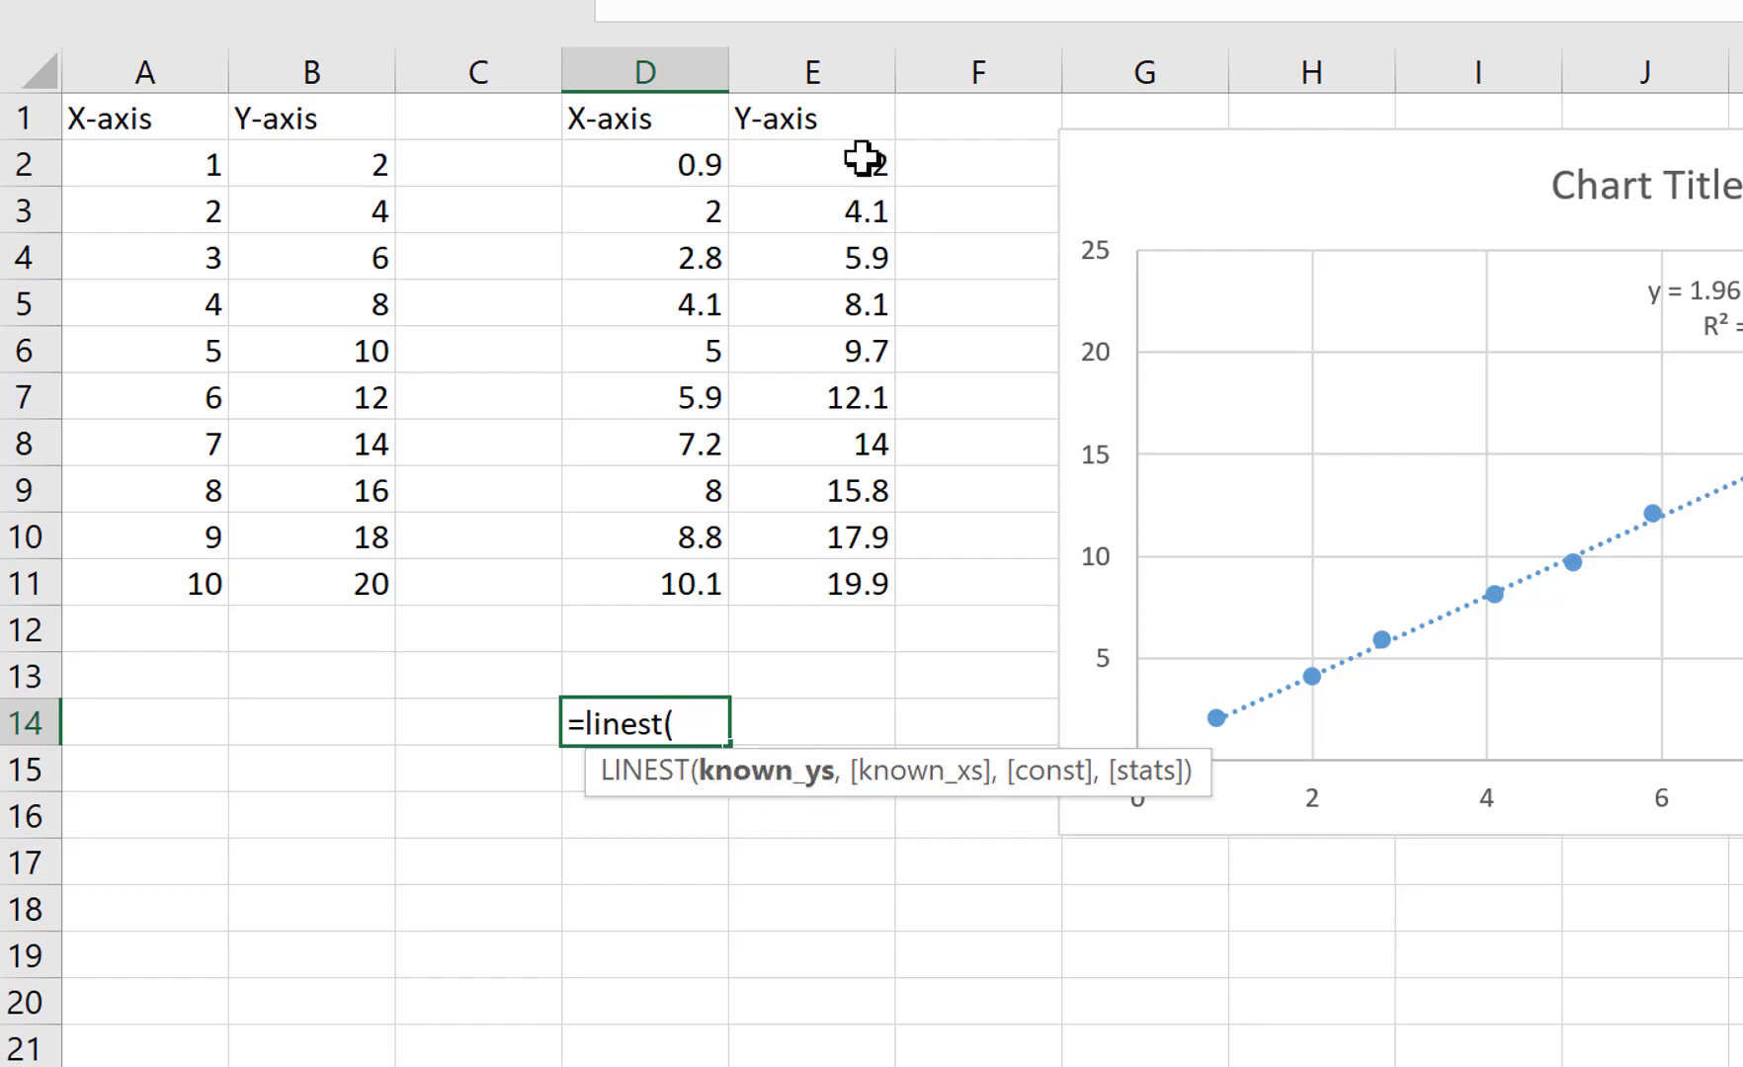
pyautogui.moveTo(863, 158); pyautogui.dragTo(832, 592)
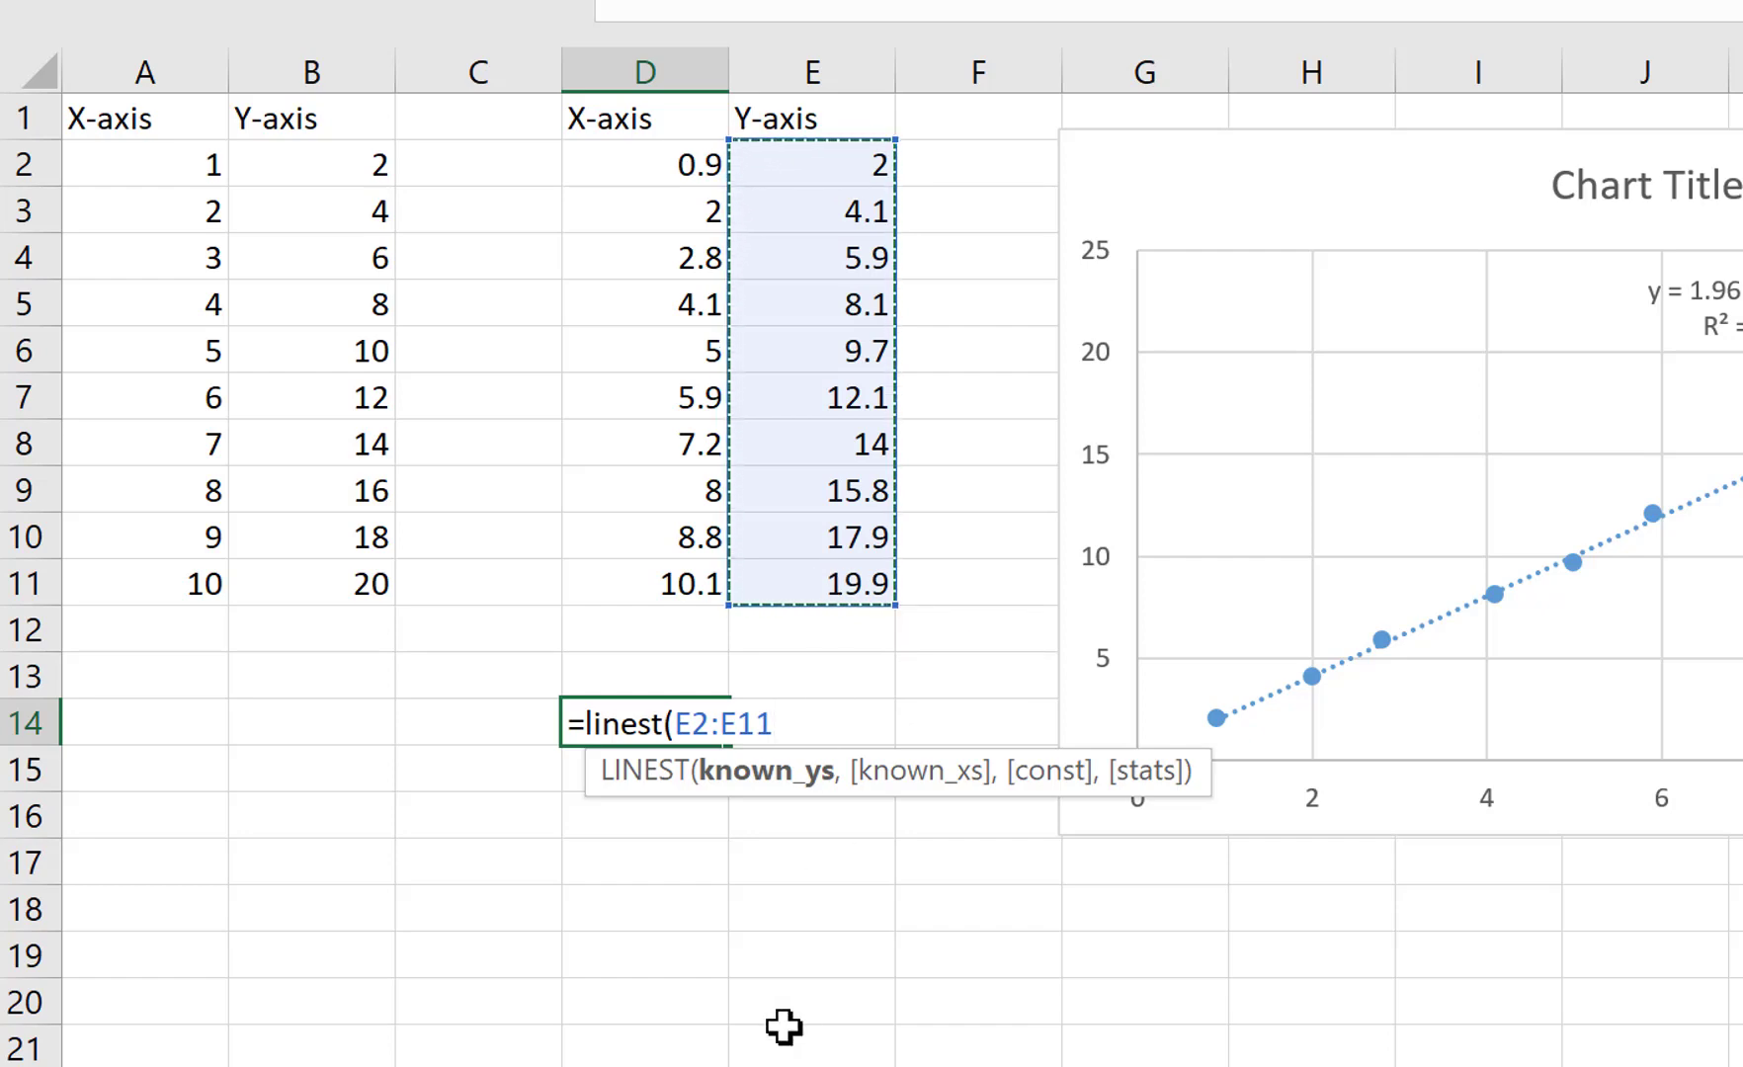
pyautogui.write(',')
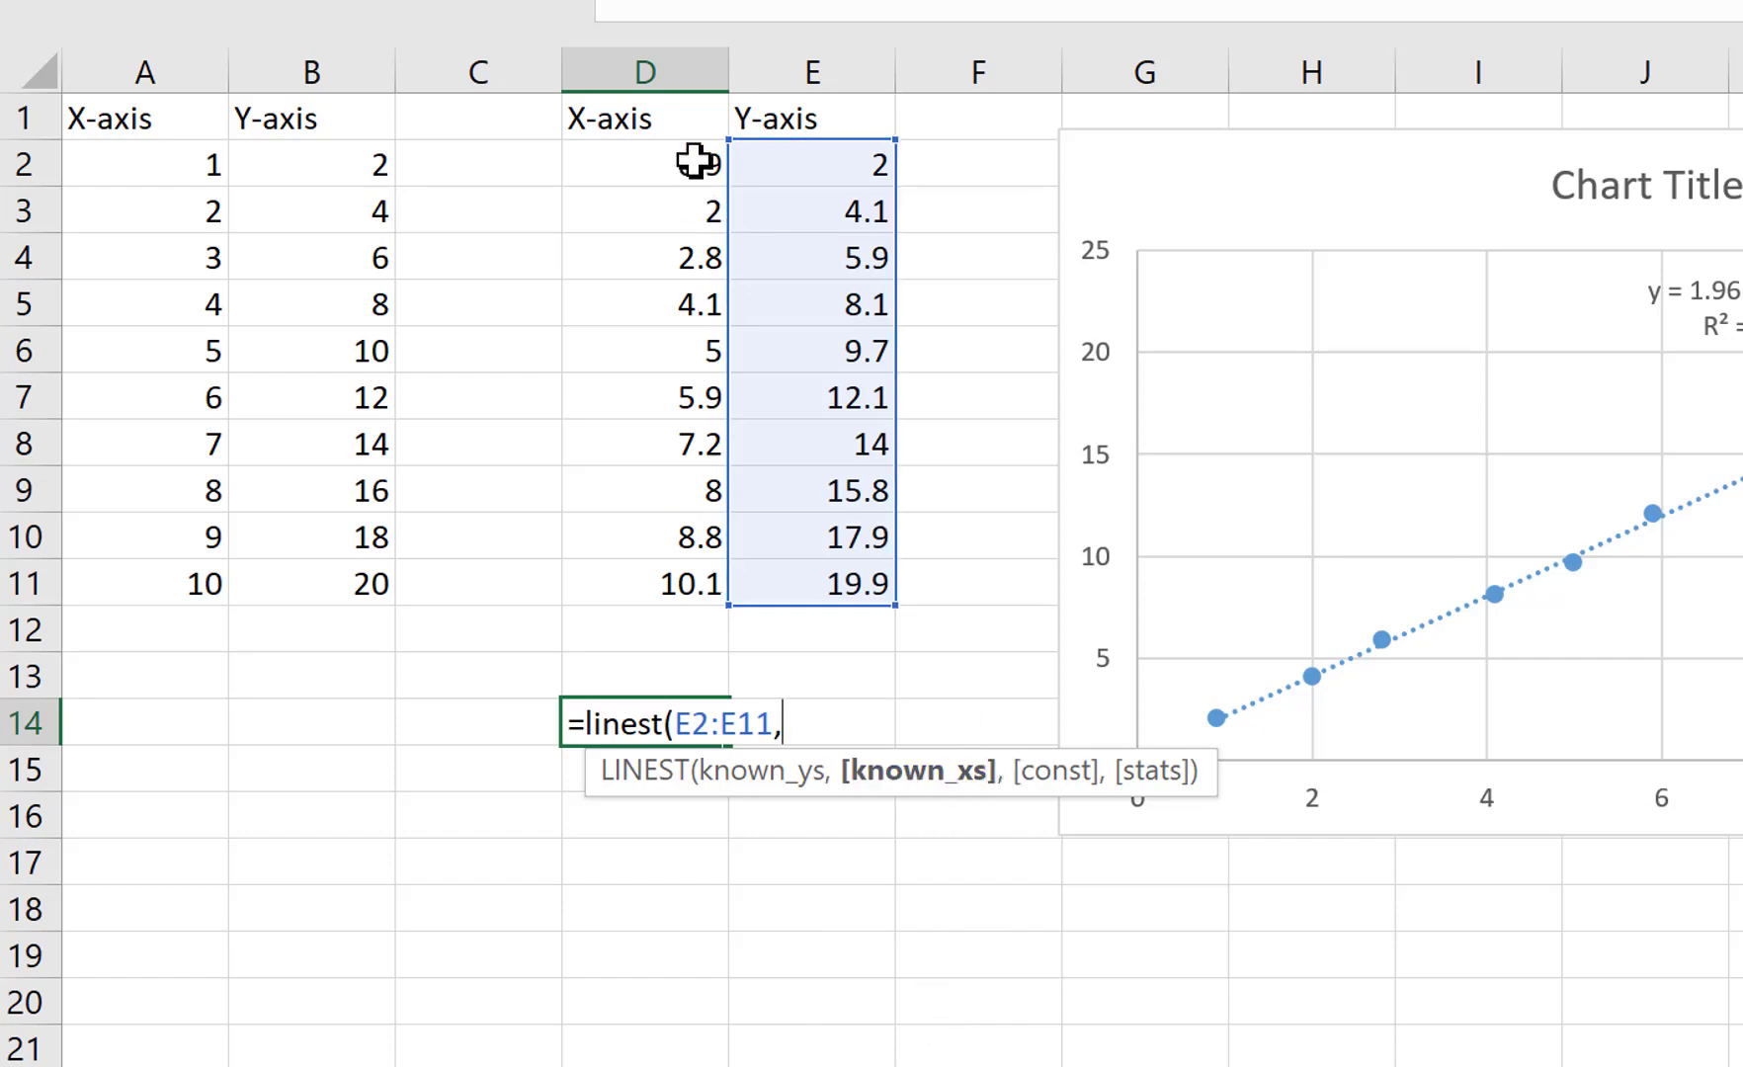
pyautogui.moveTo(692, 160); pyautogui.dragTo(643, 586)
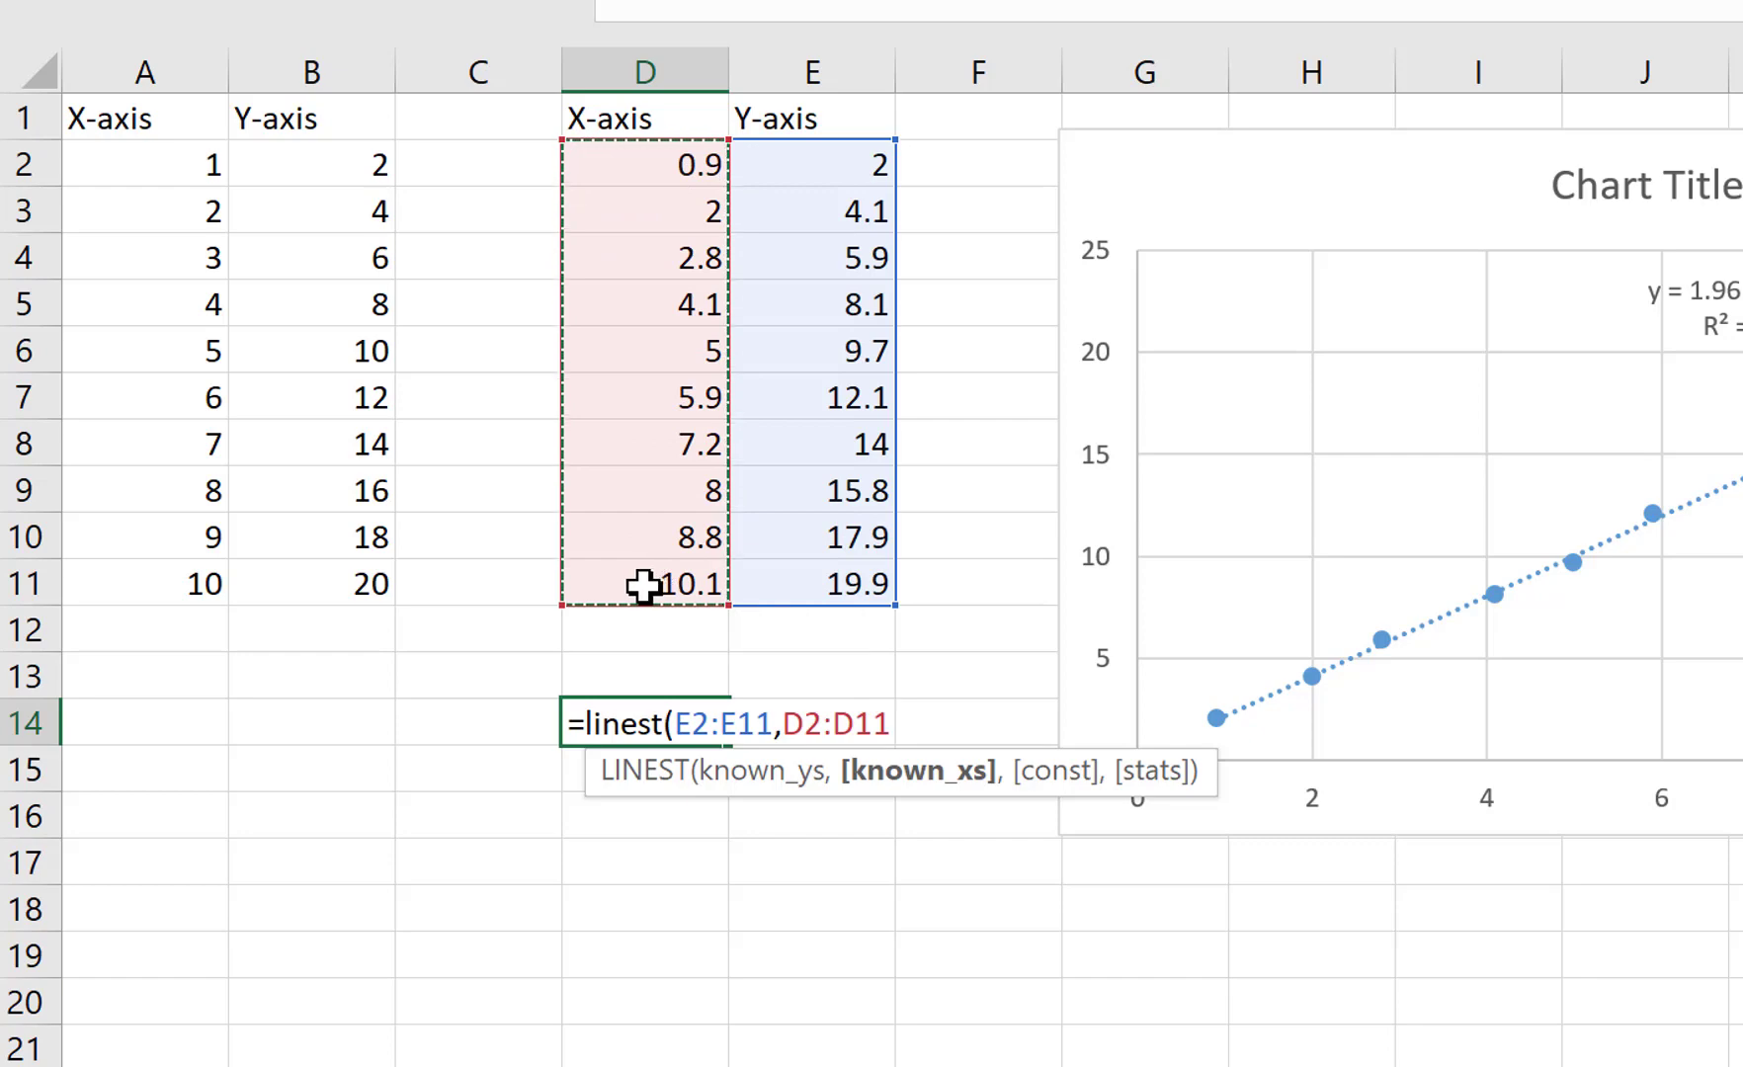
pyautogui.write(',')
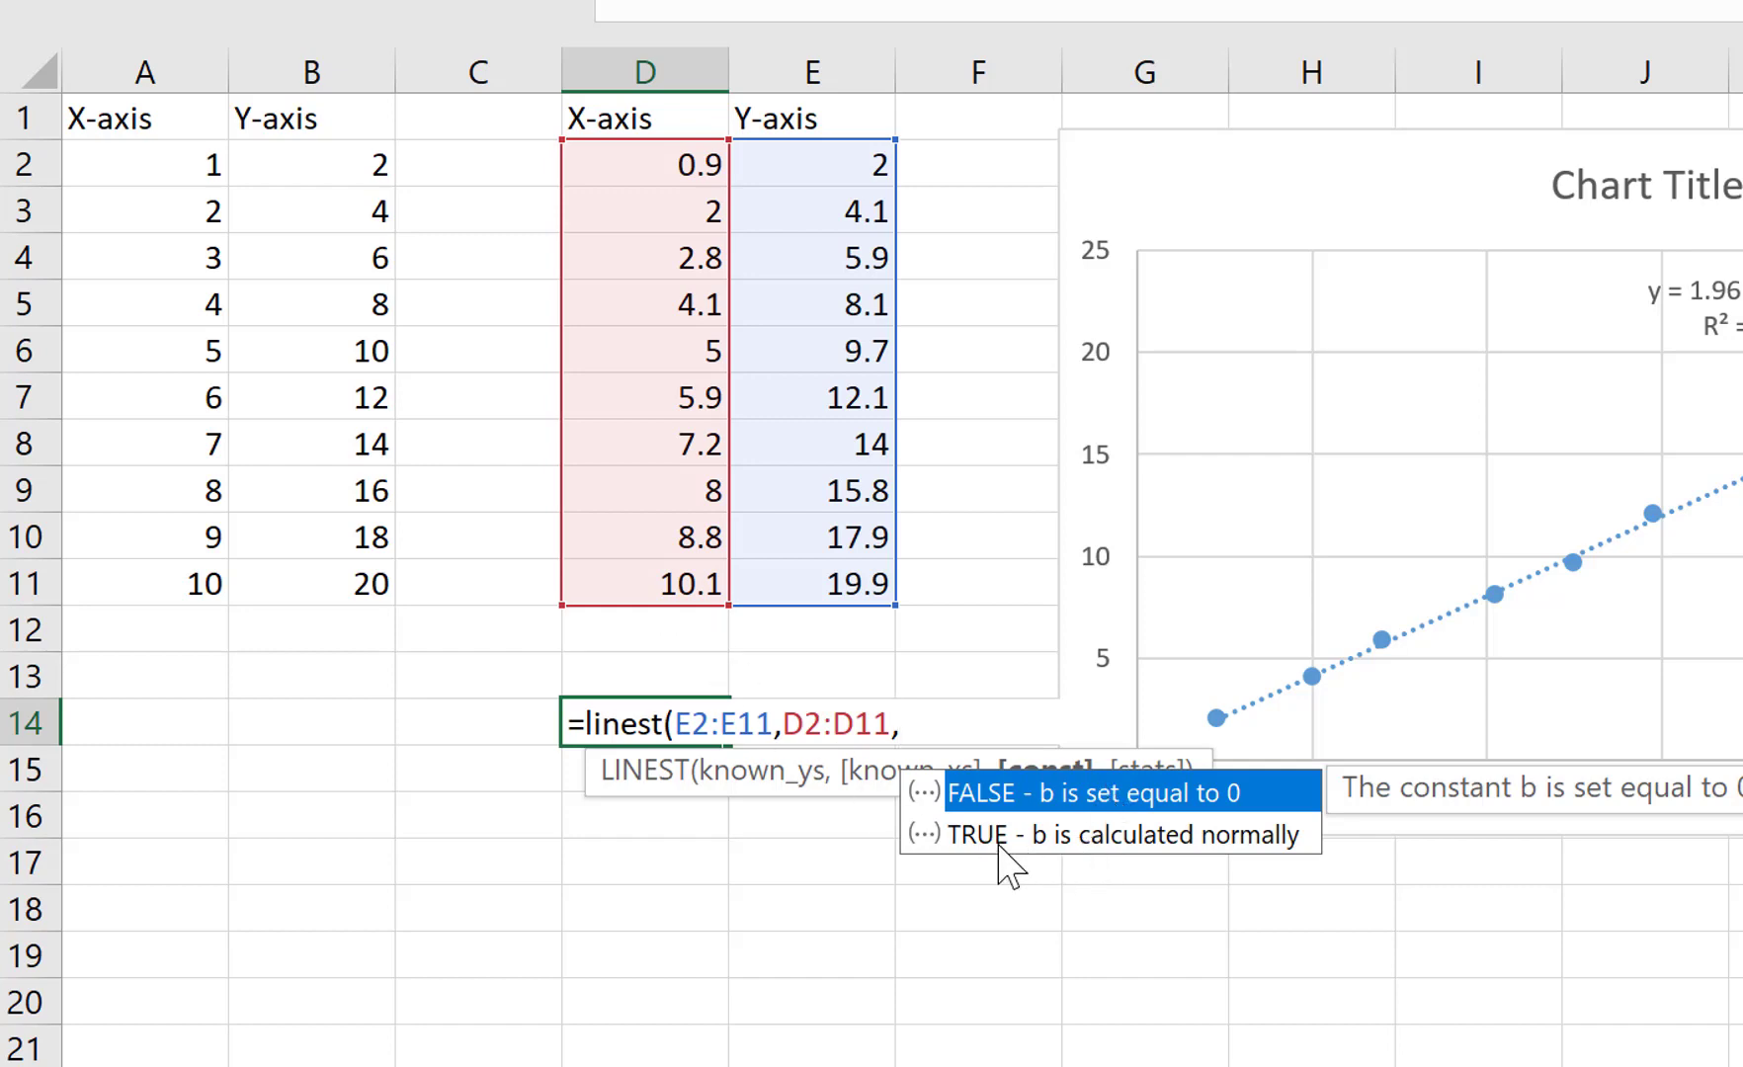
pyautogui.write('true,')
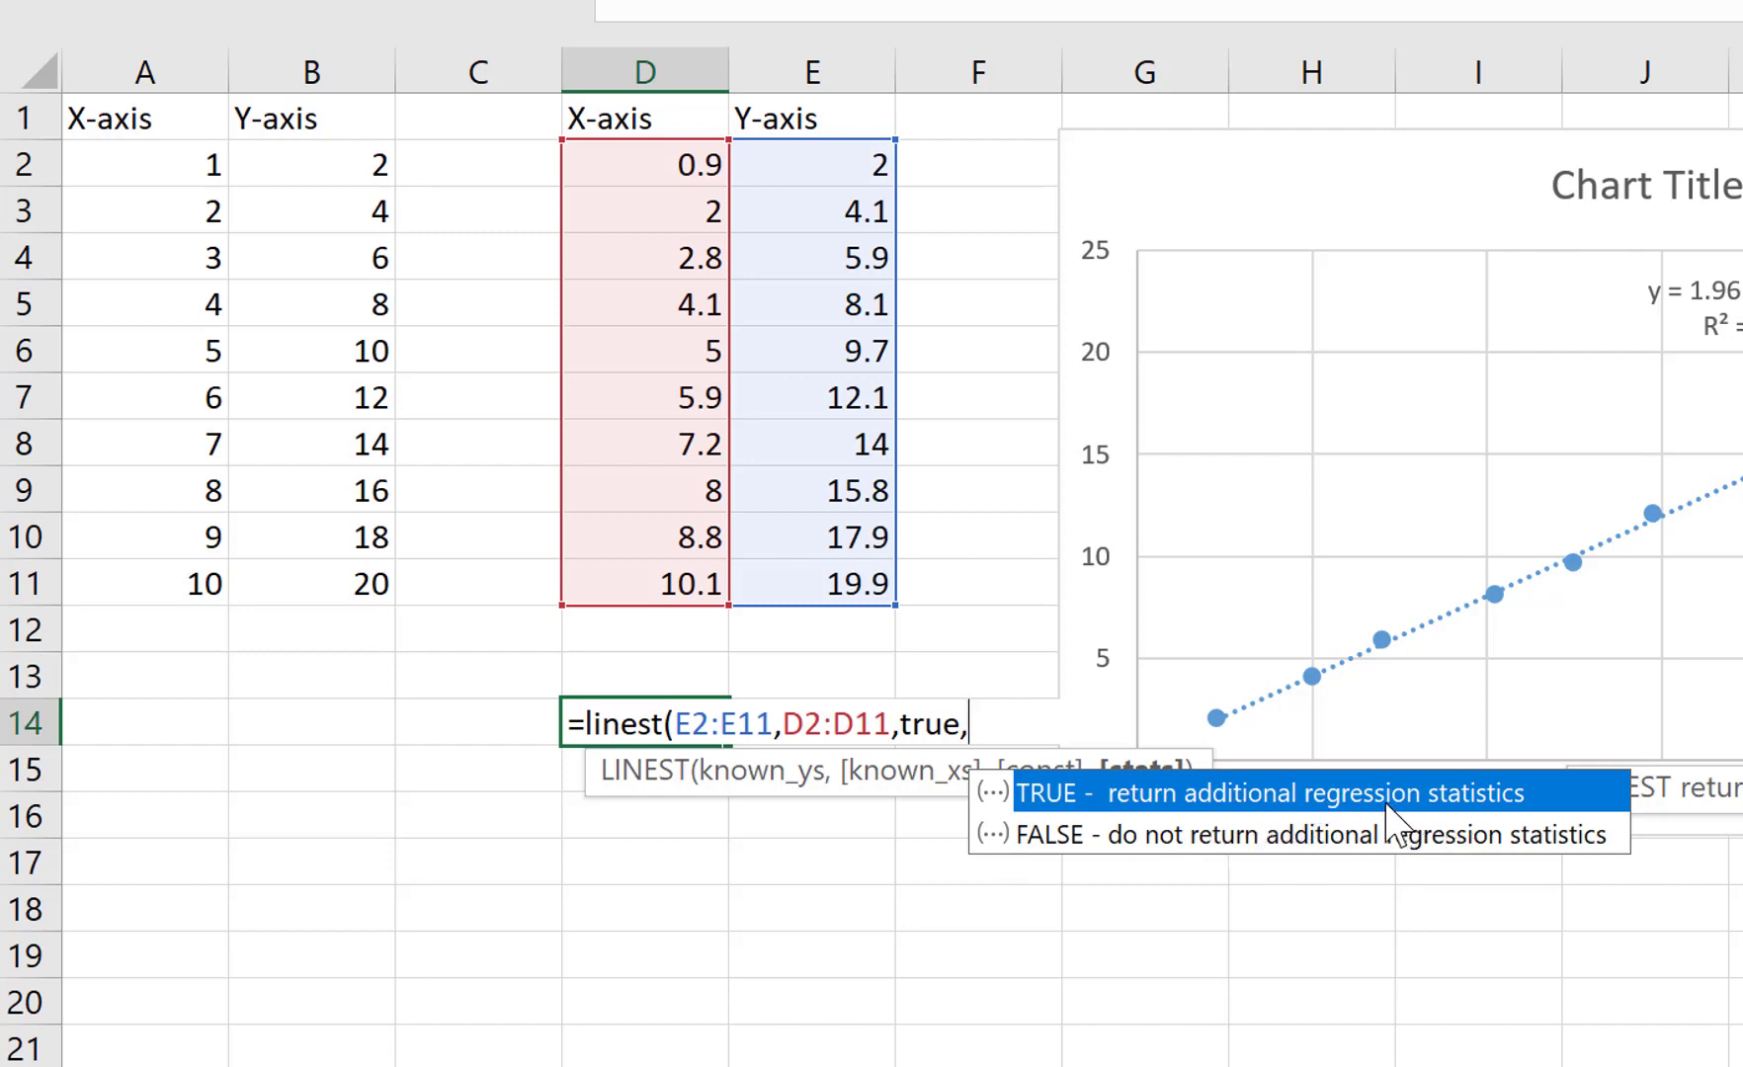
pyautogui.write('true)')
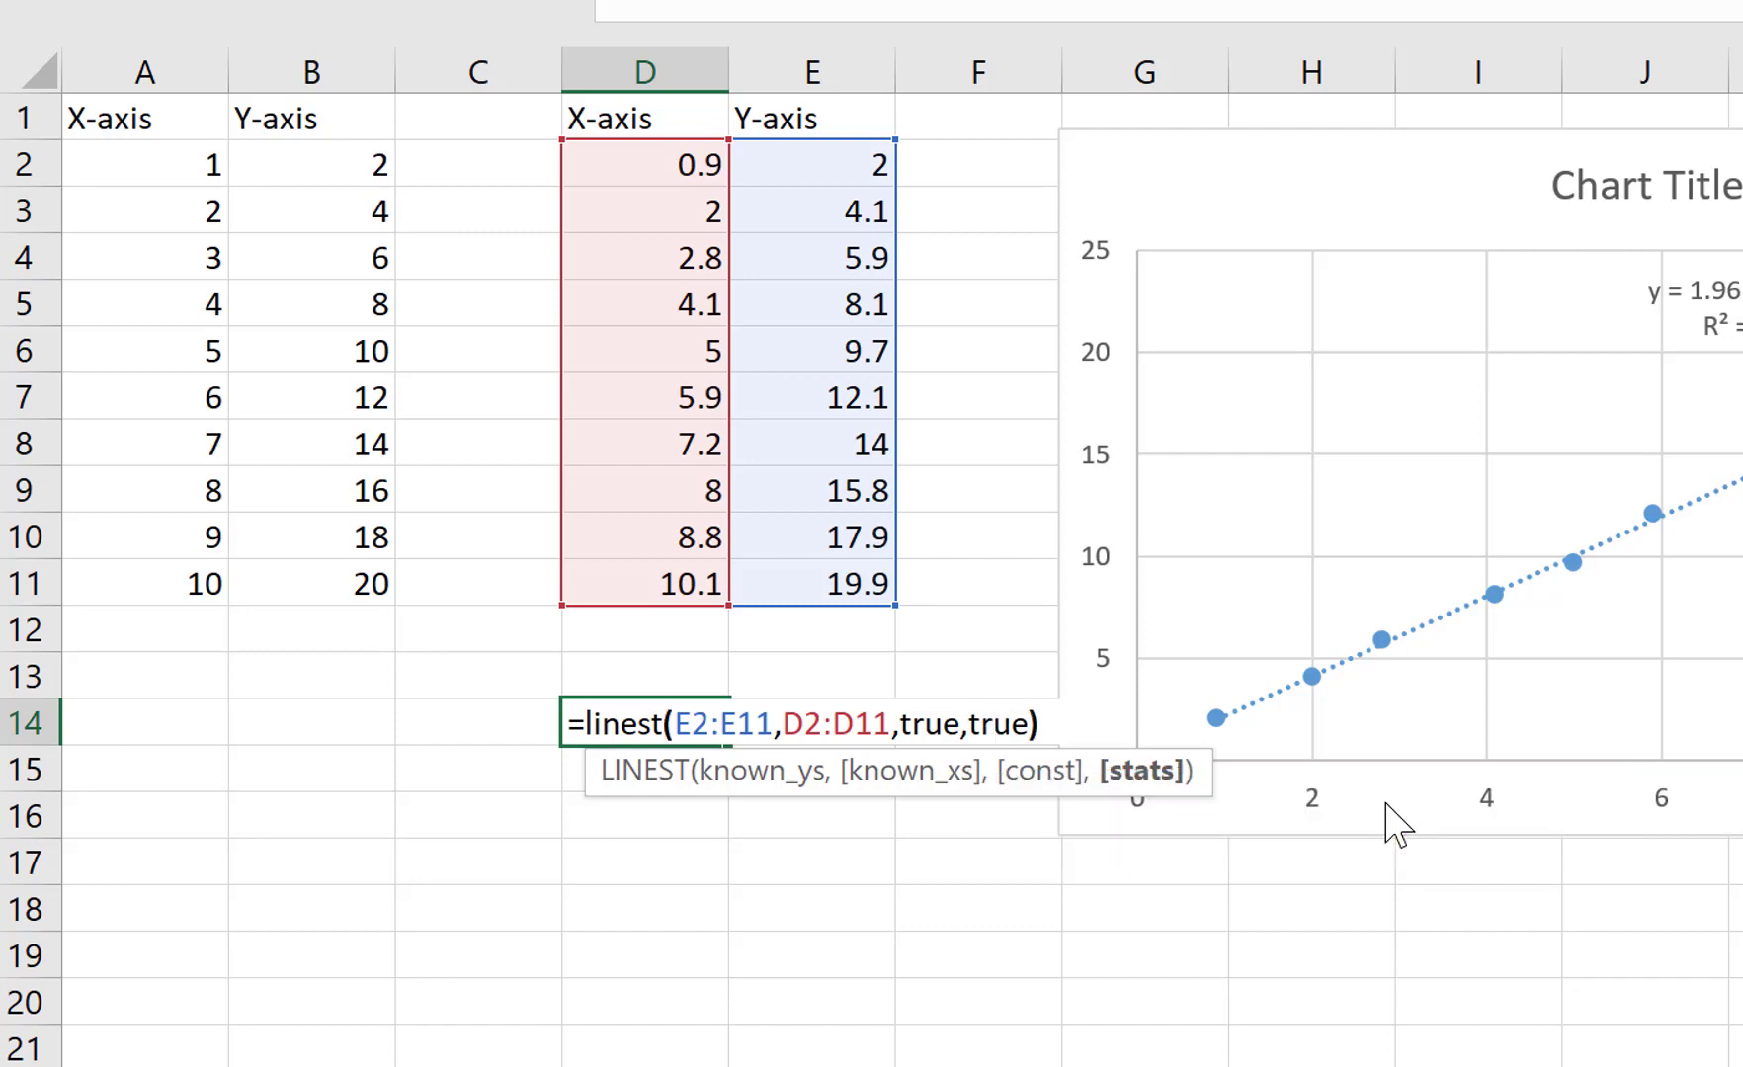
pyautogui.press('Return')
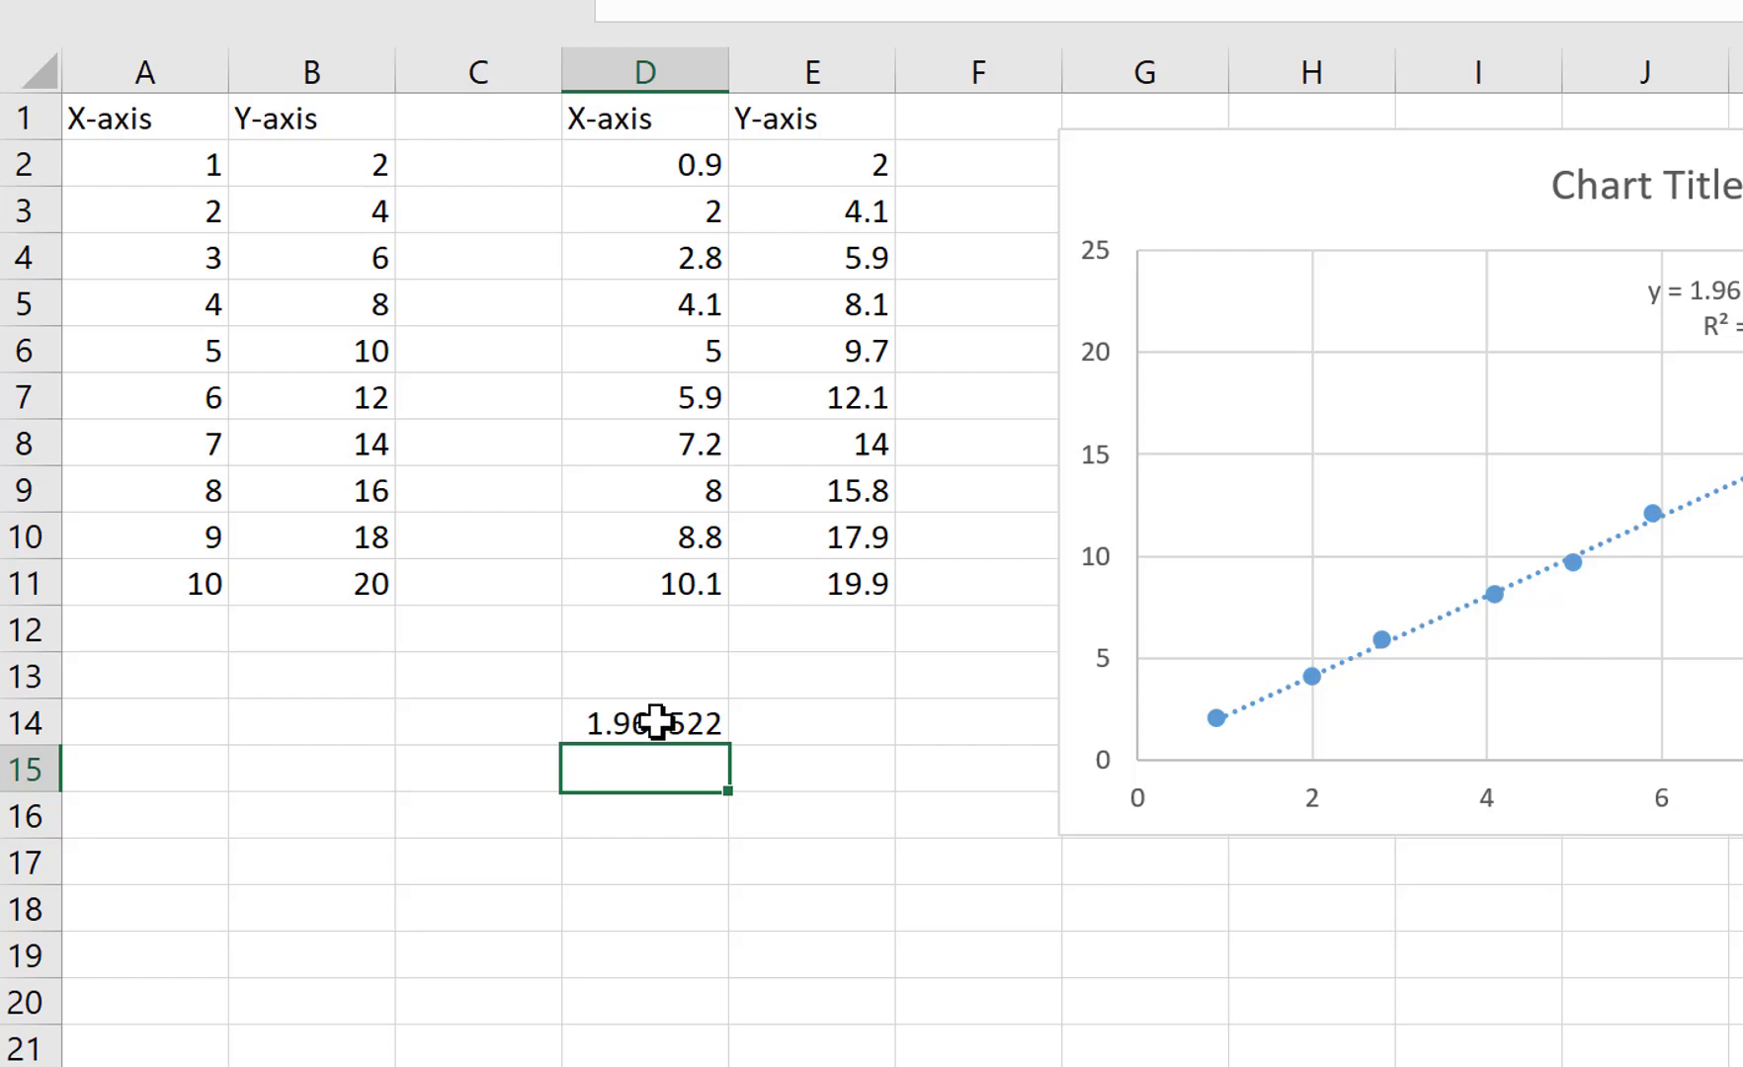
# Re-enter the LINEST formula as an array over D14:E15 with Ctrl+Shift+Enter
pyautogui.click(656, 723)
pyautogui.keyDown('shift'); pyautogui.click(796, 761); pyautogui.keyUp('shift')
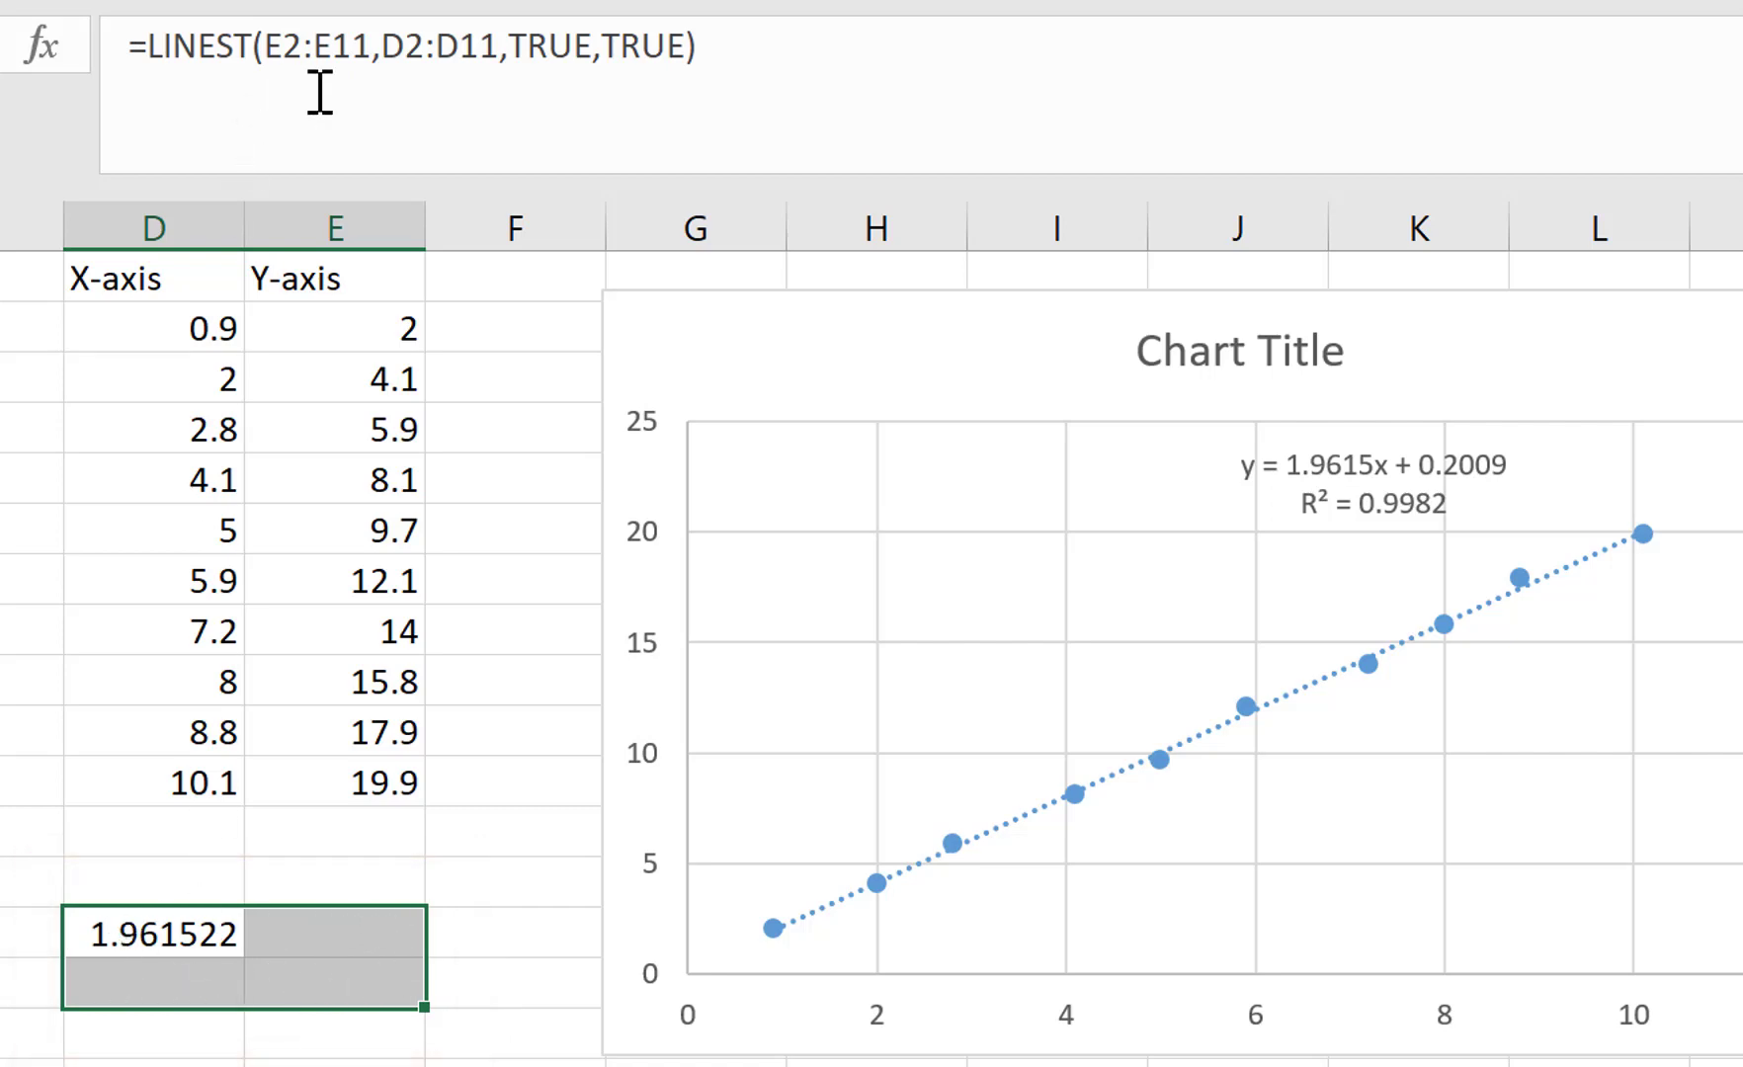
pyautogui.moveTo(705, 47); pyautogui.dragTo(130, 46)
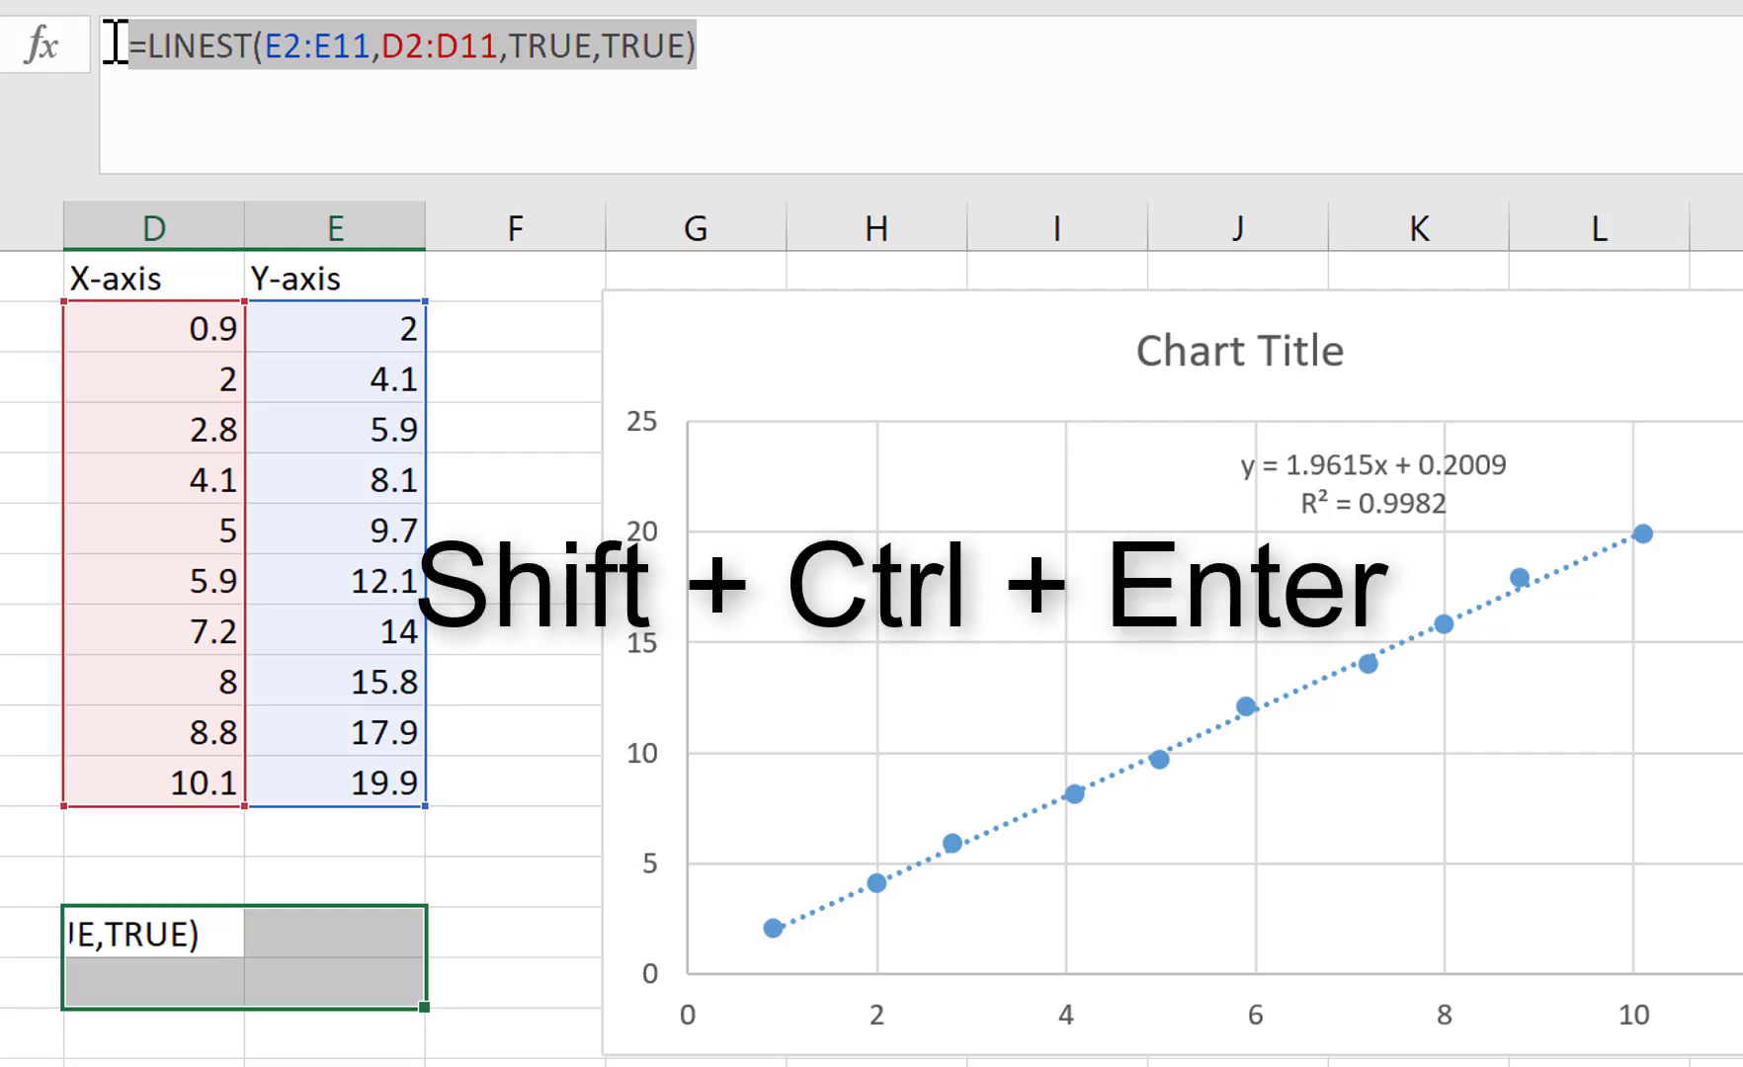
pyautogui.hotkey('ctrl', 'shift', 'Return')
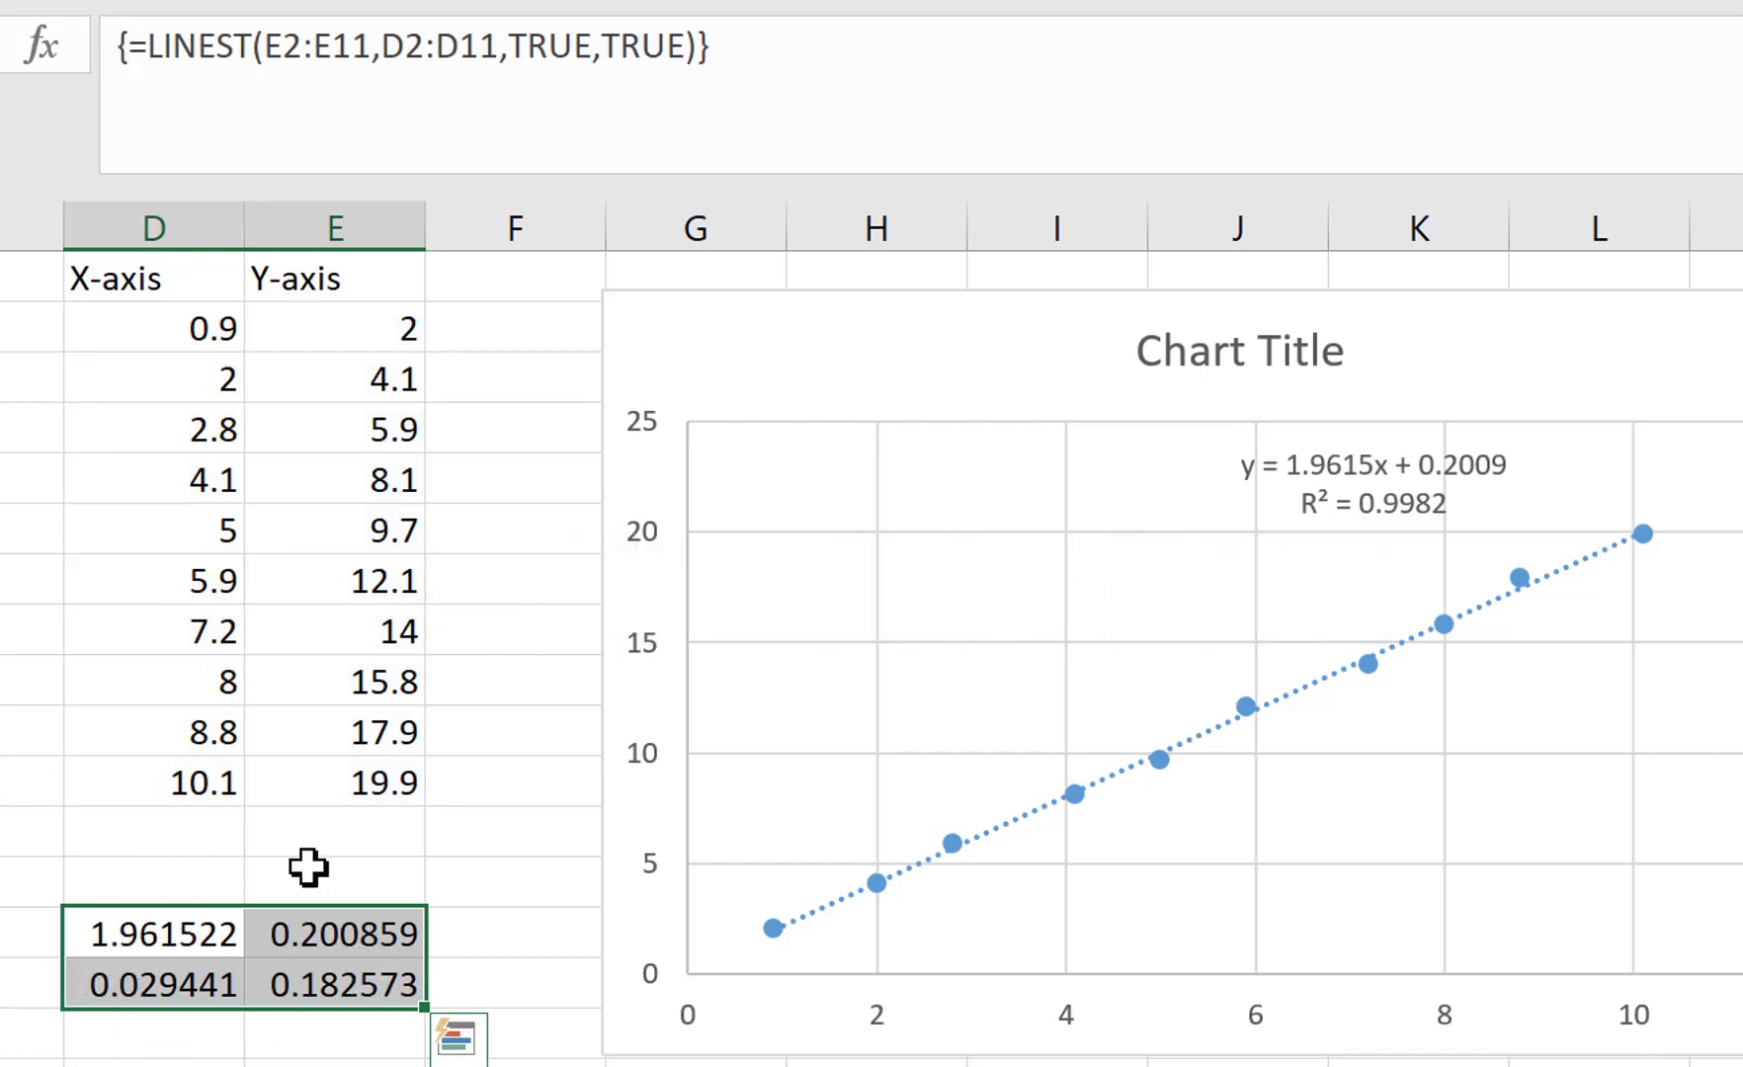
# Compare slope 1.961522, intercept 0.200859 and errors 0.029441, 0.182573 against the trendline equation
pyautogui.click(158, 937)
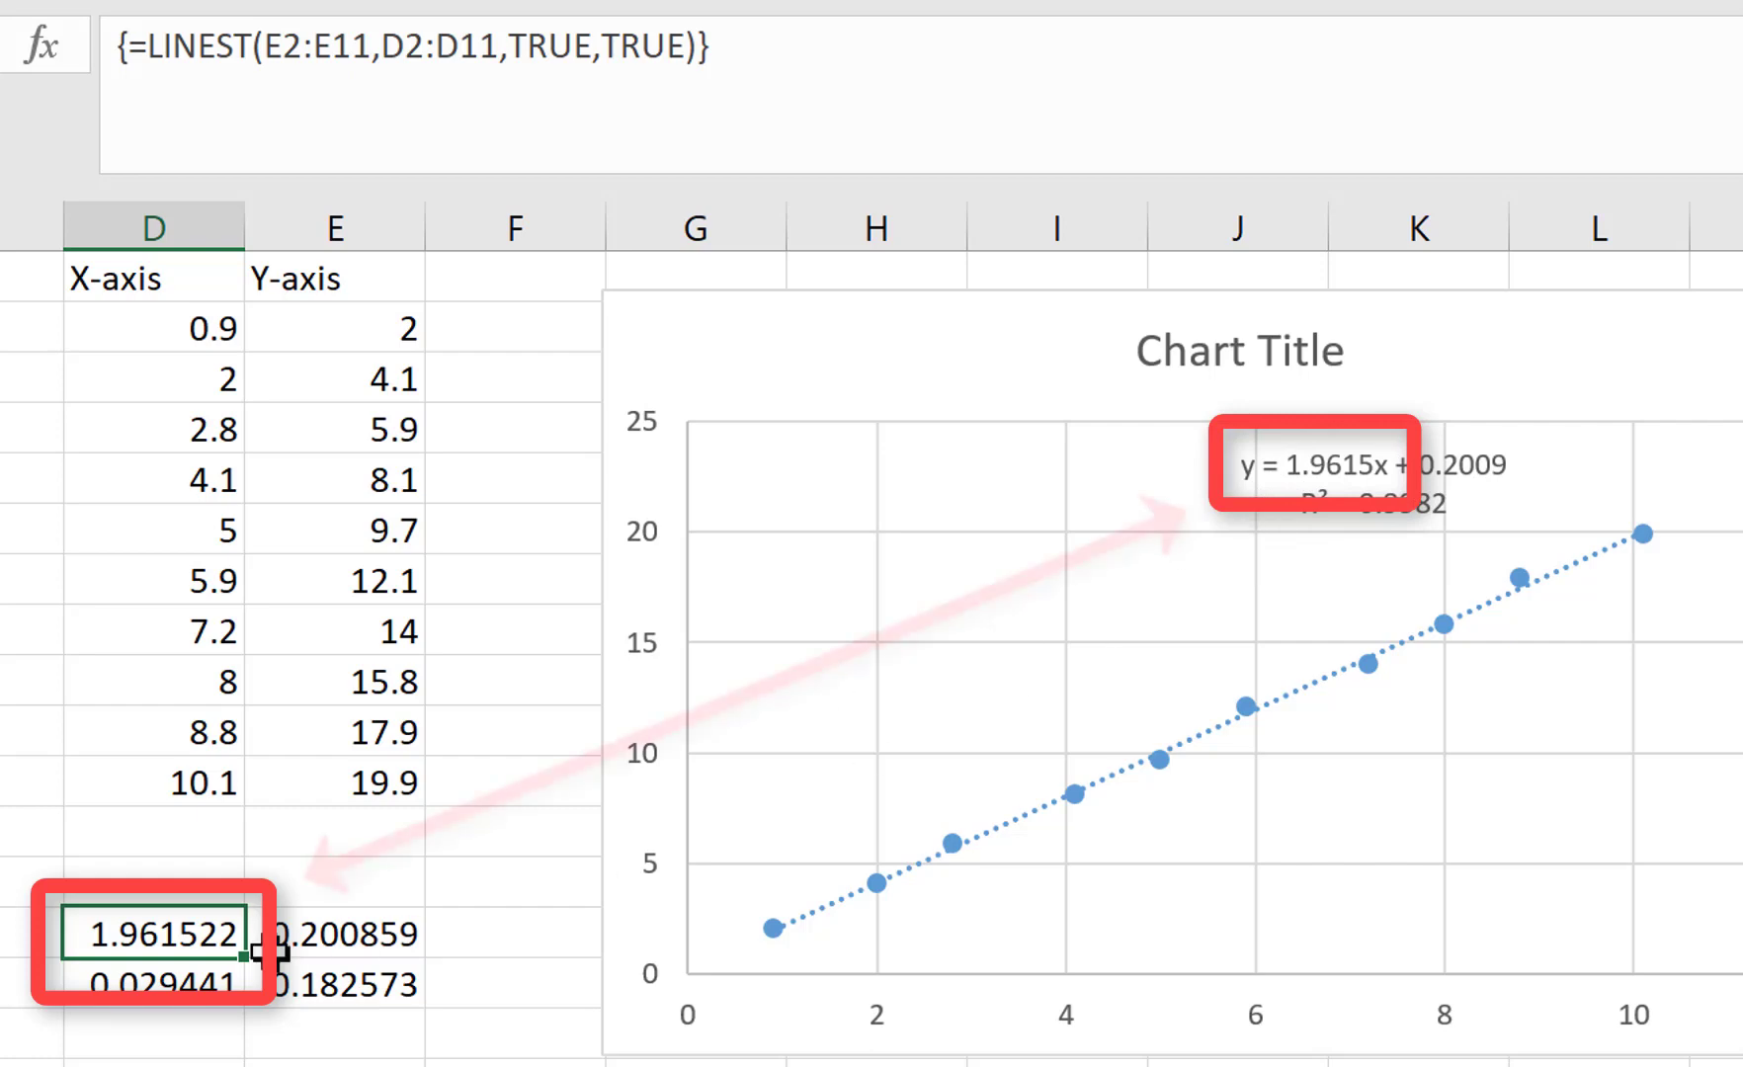
pyautogui.click(372, 934)
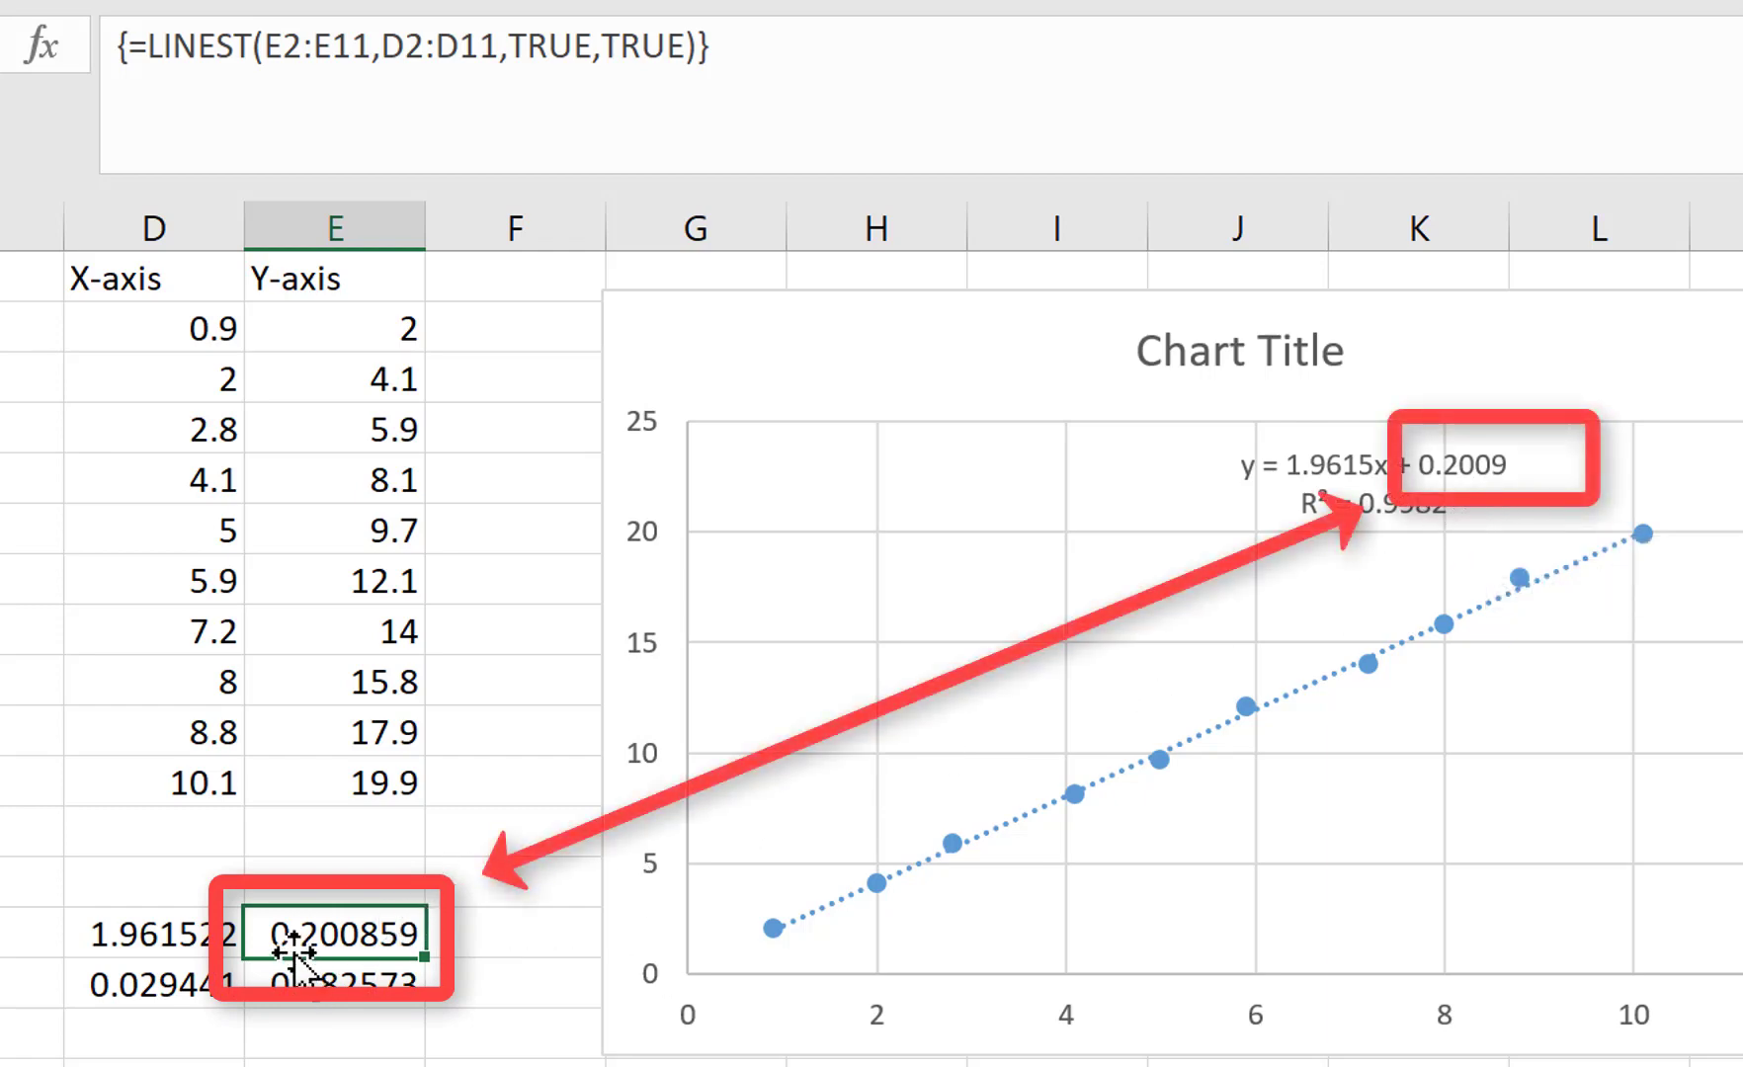
pyautogui.click(164, 990)
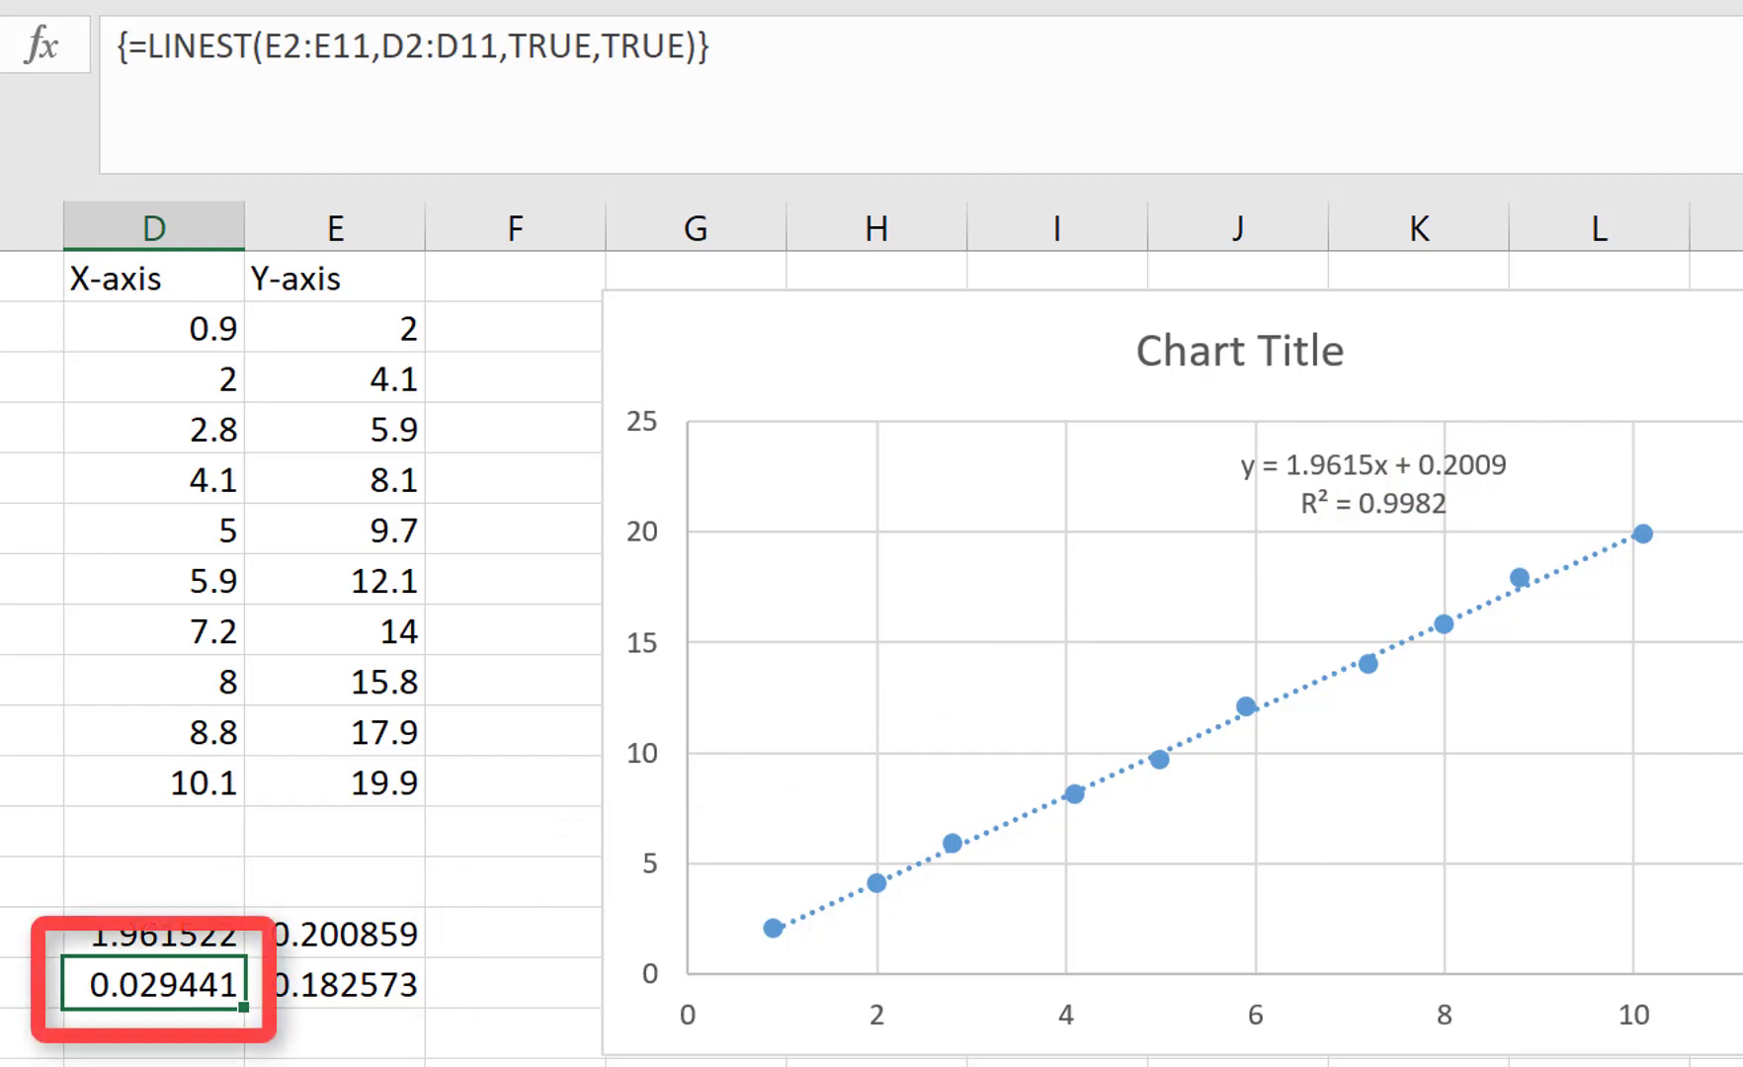
pyautogui.click(342, 984)
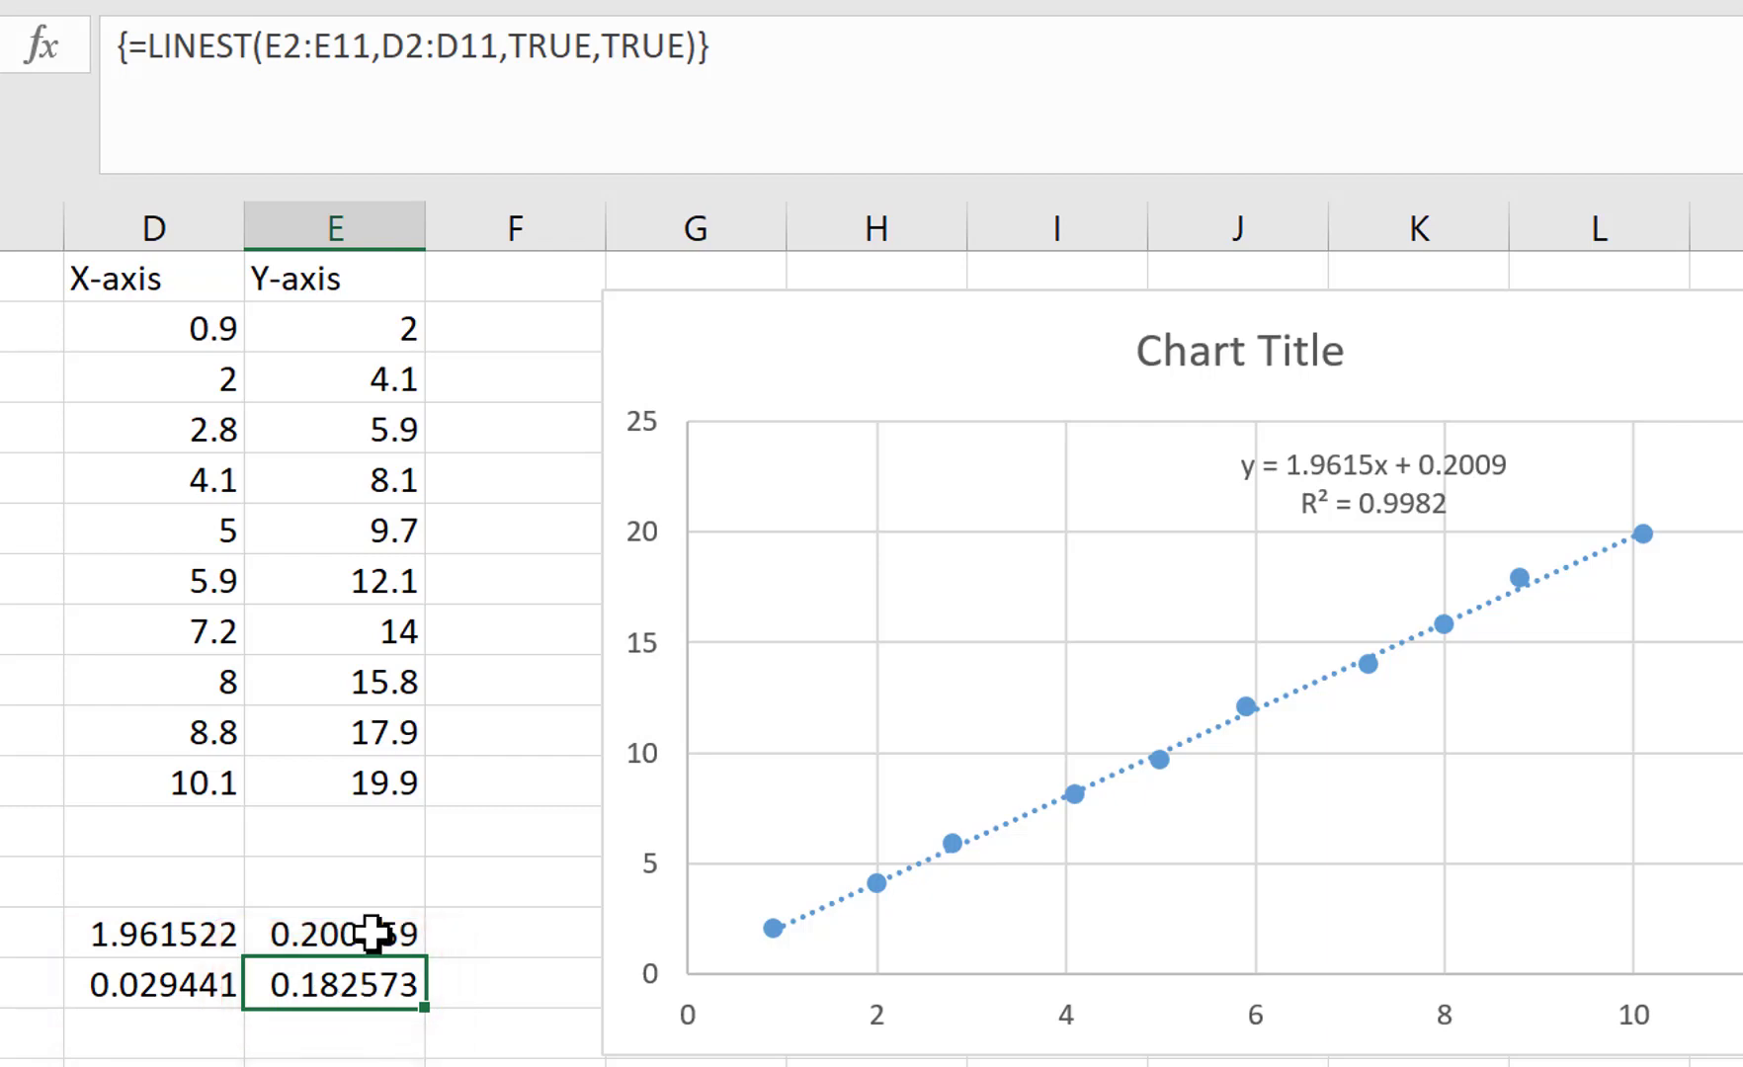
pyautogui.click(123, 984)
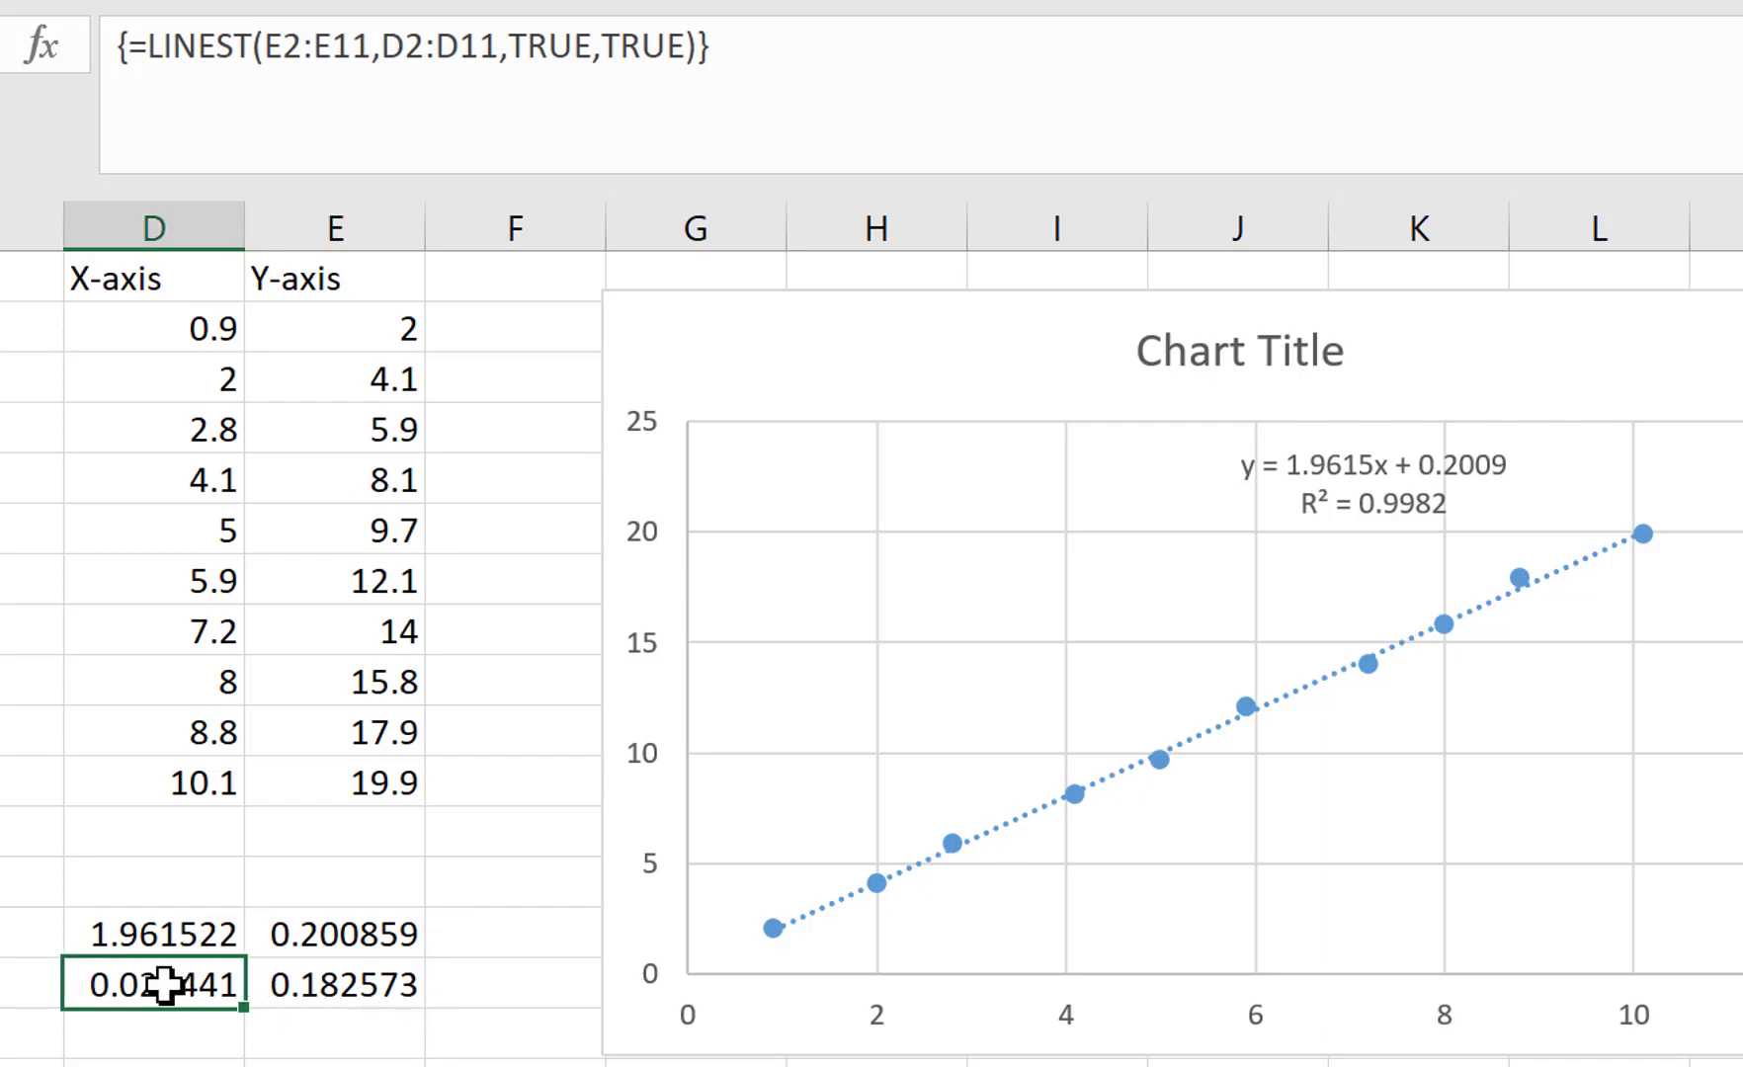
pyautogui.click(155, 929)
pyautogui.moveTo(157, 983); pyautogui.dragTo(148, 981)
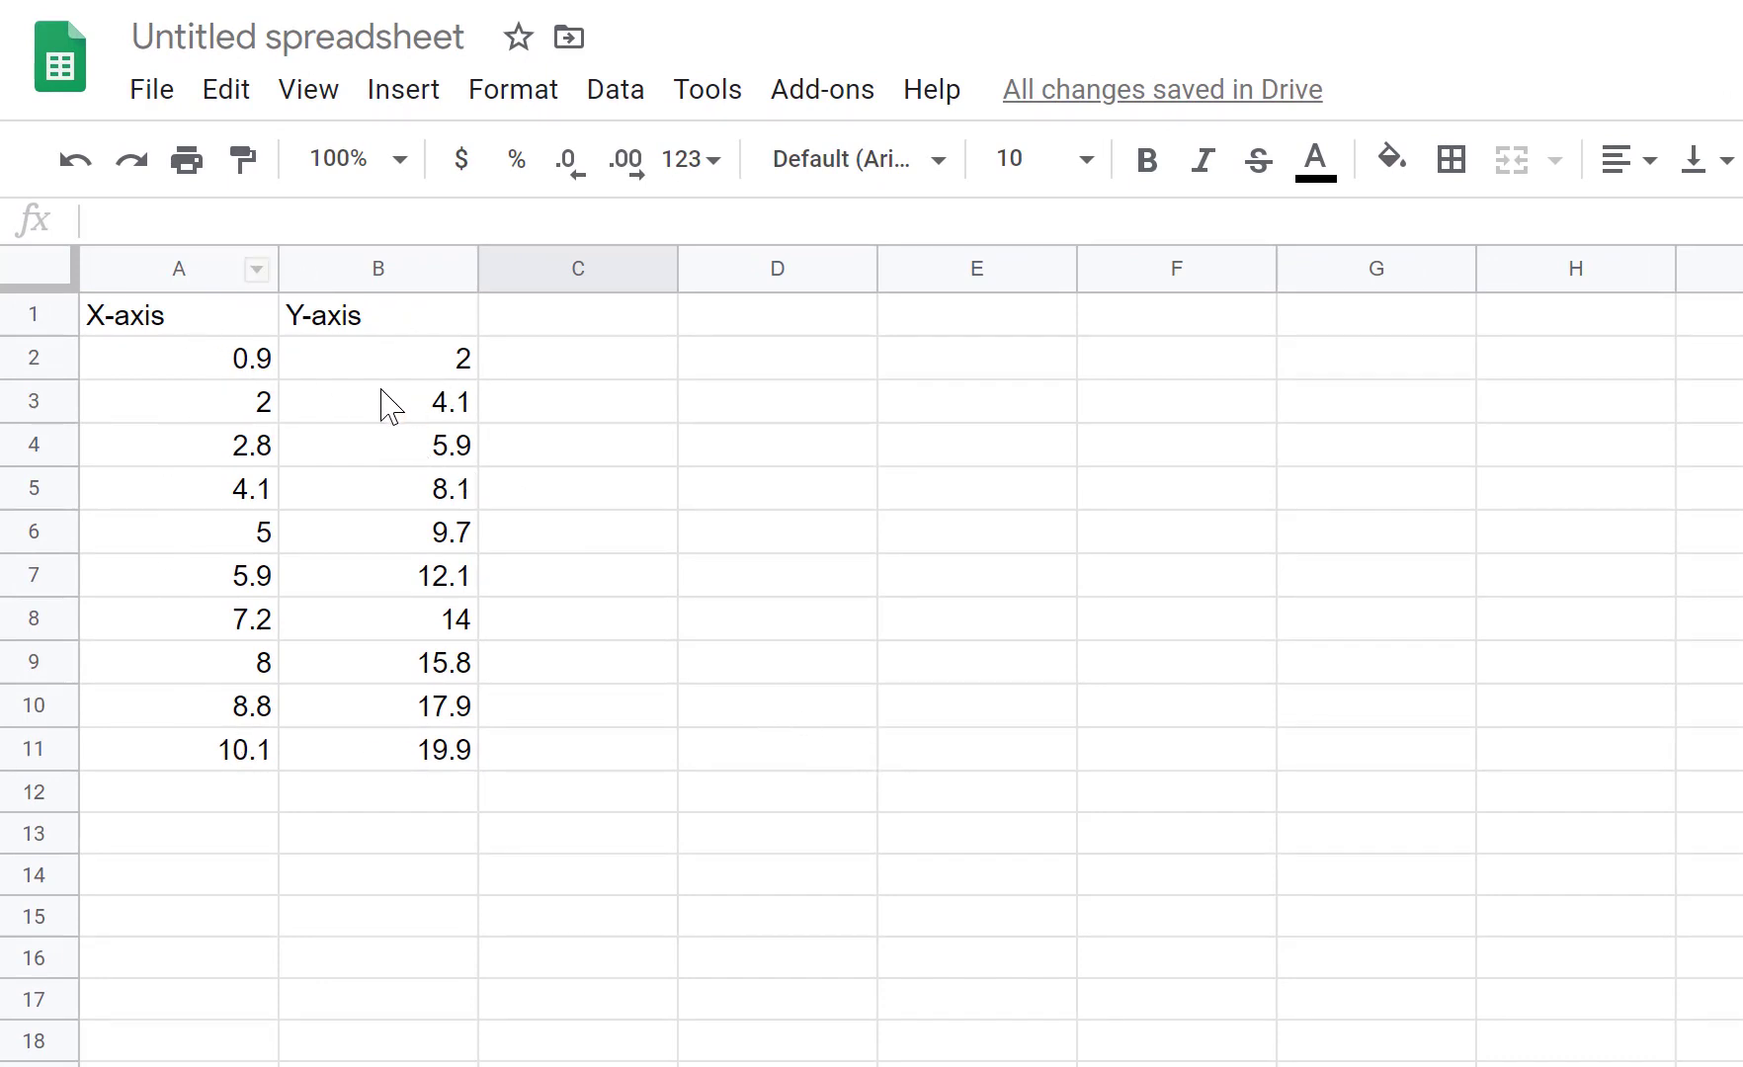
# Insert a chart of A2:B11, change it to a scatter chart, and move it beside the data
pyautogui.click(227, 369)
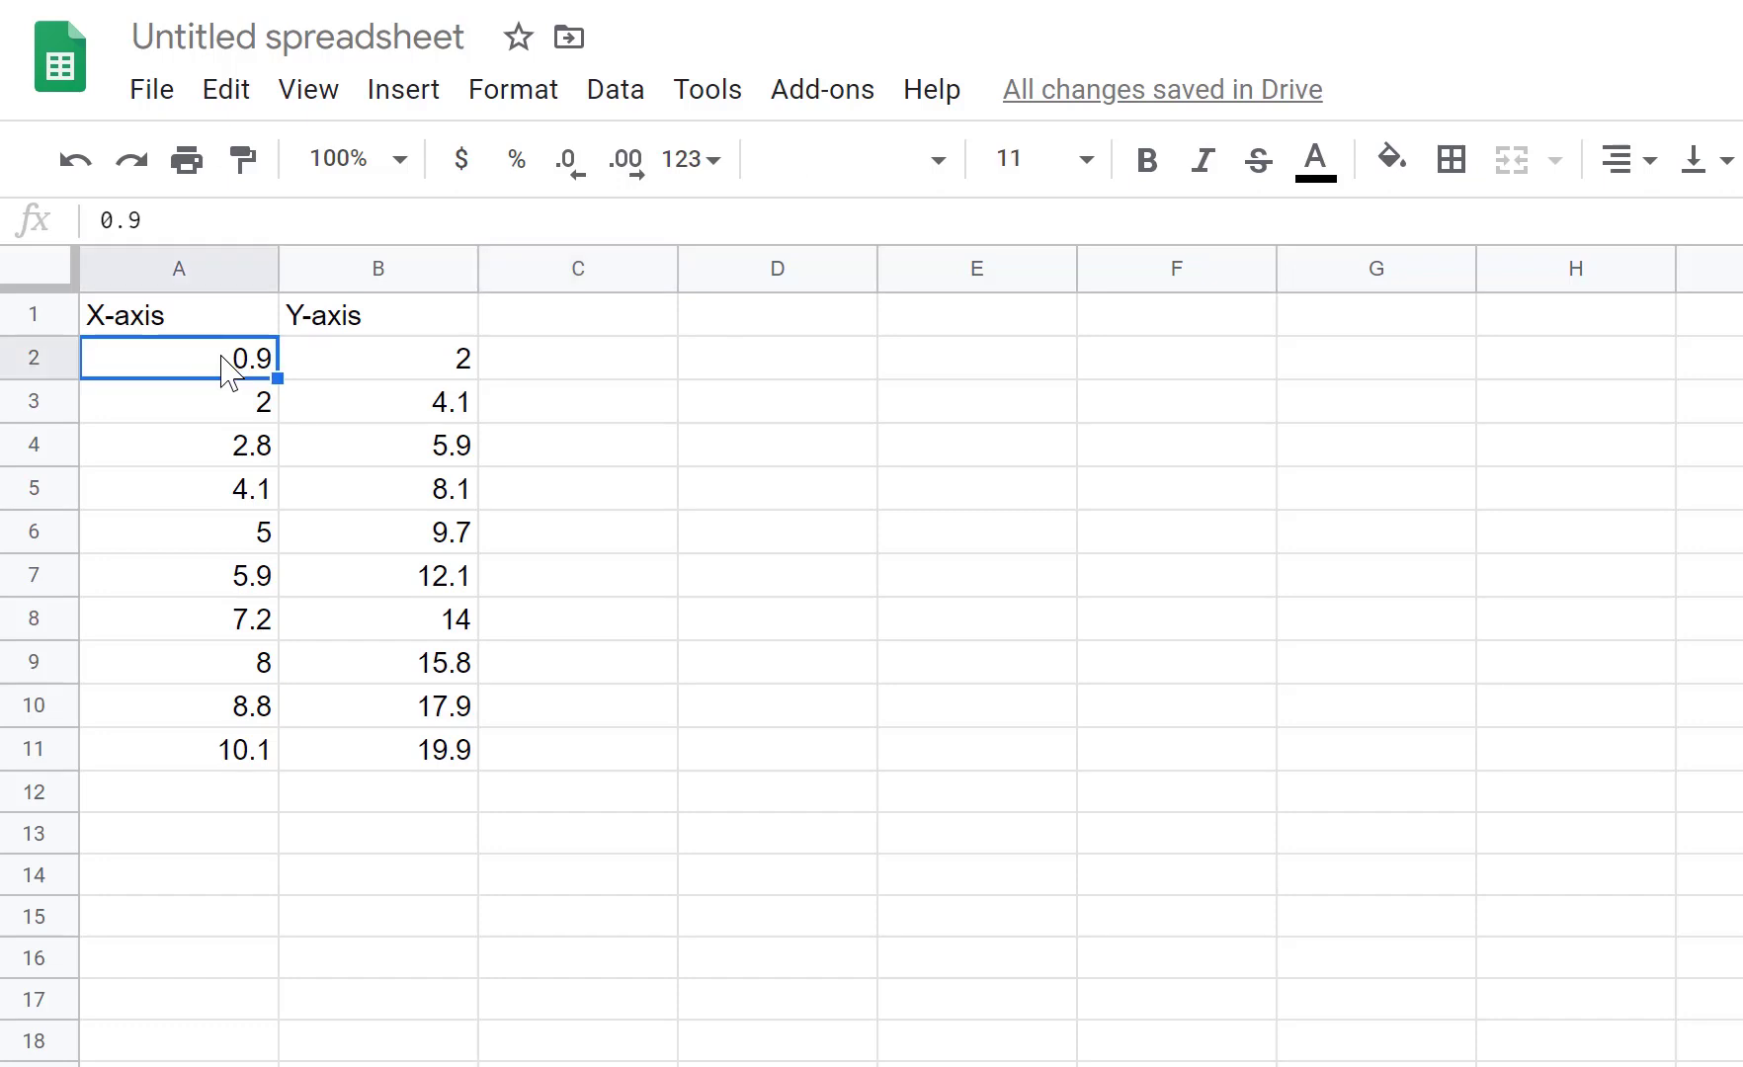
pyautogui.moveTo(227, 370); pyautogui.dragTo(331, 774)
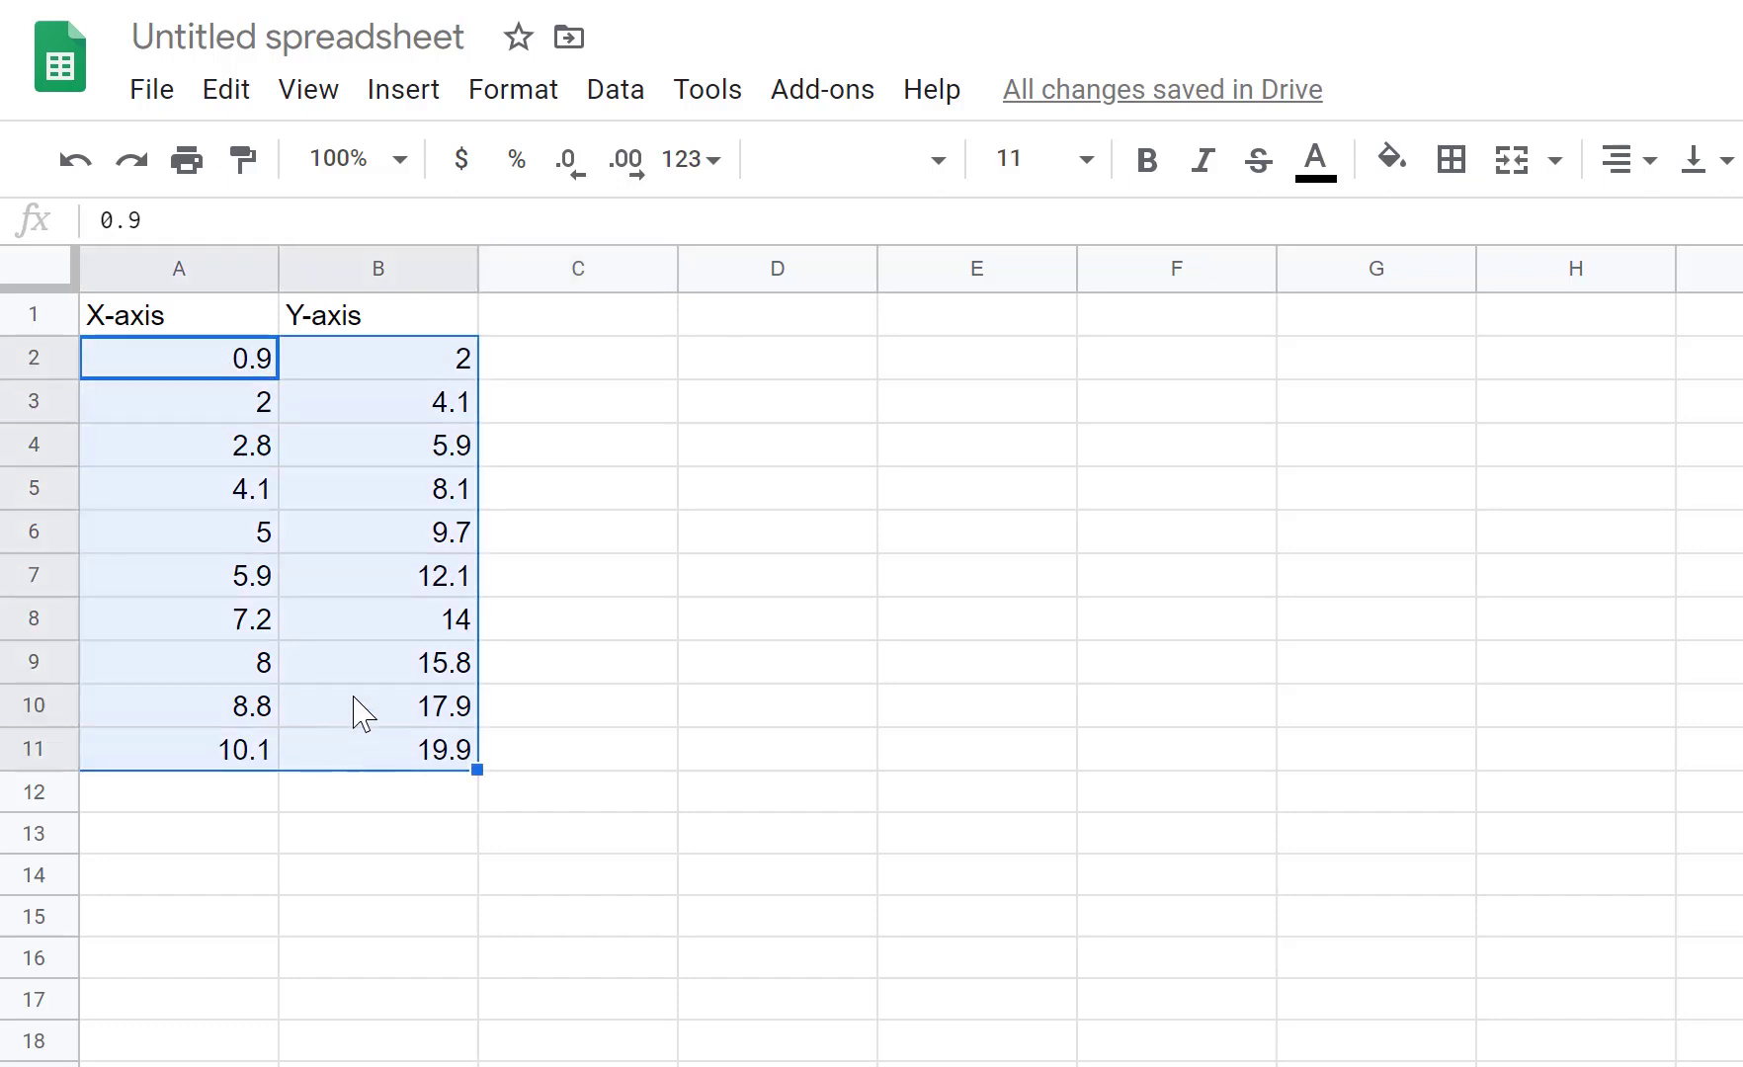
pyautogui.click(401, 91)
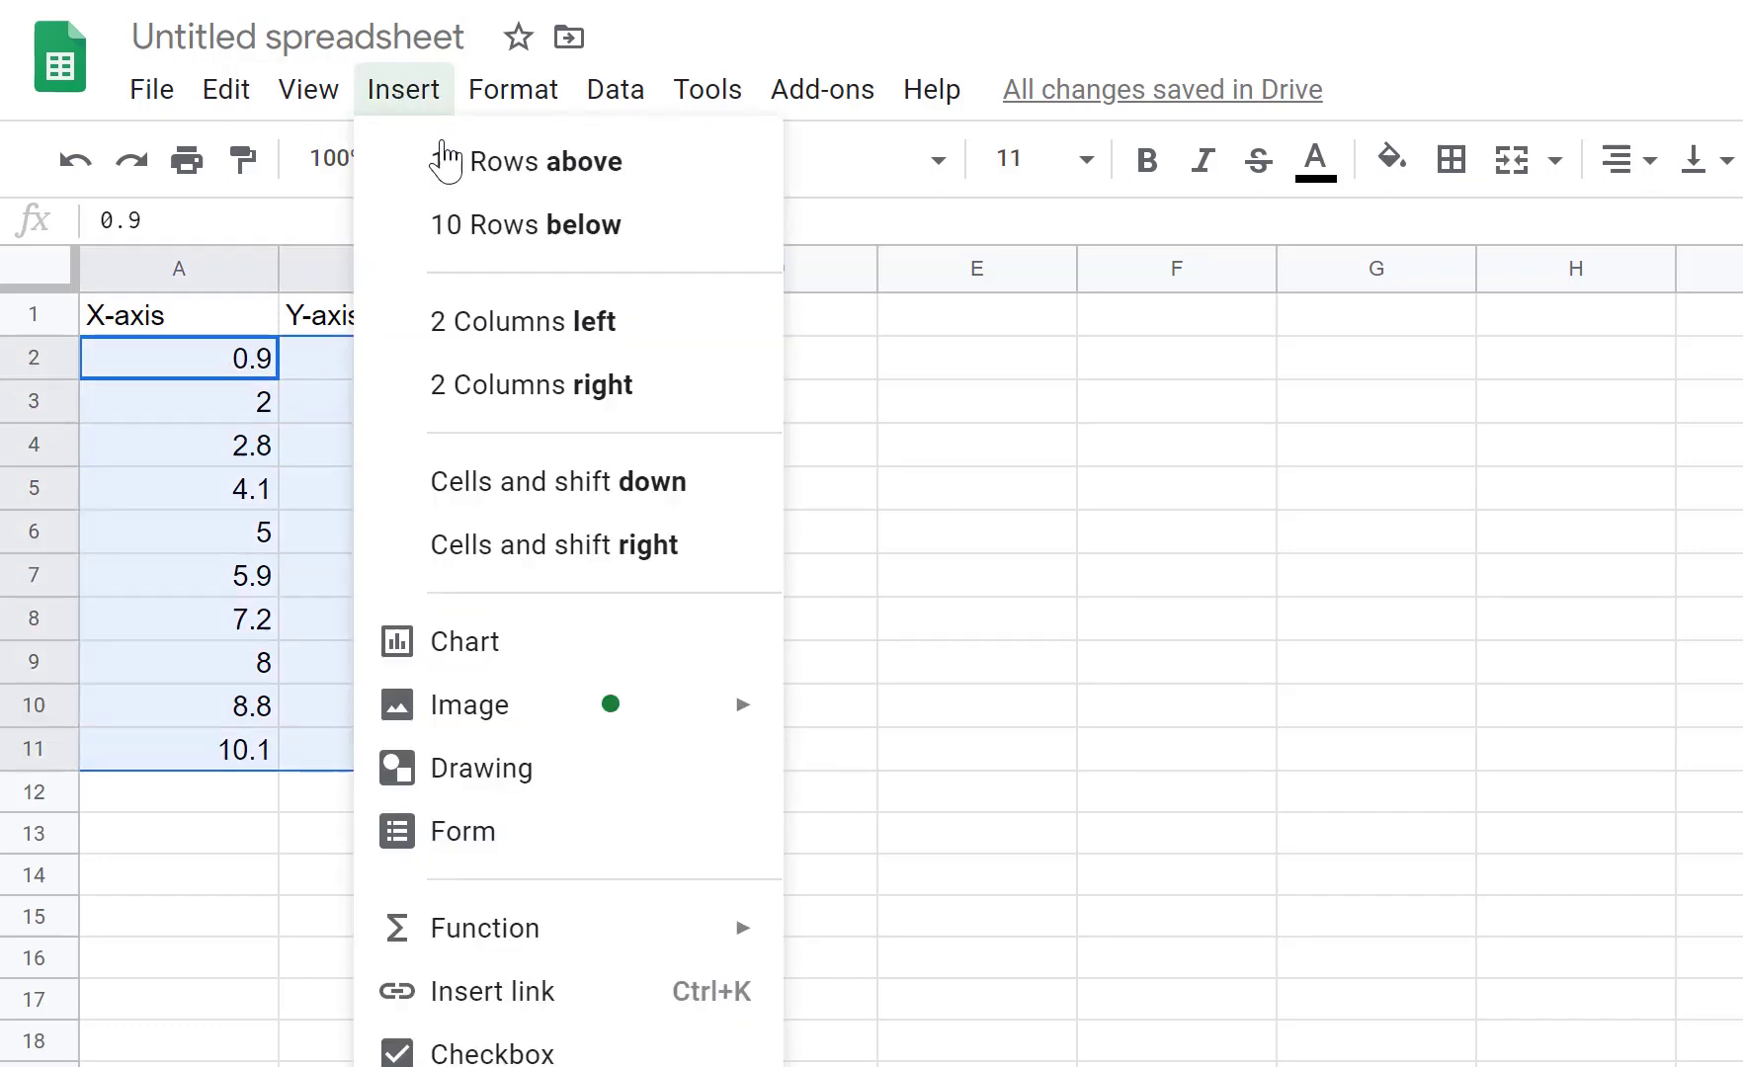
pyautogui.click(492, 656)
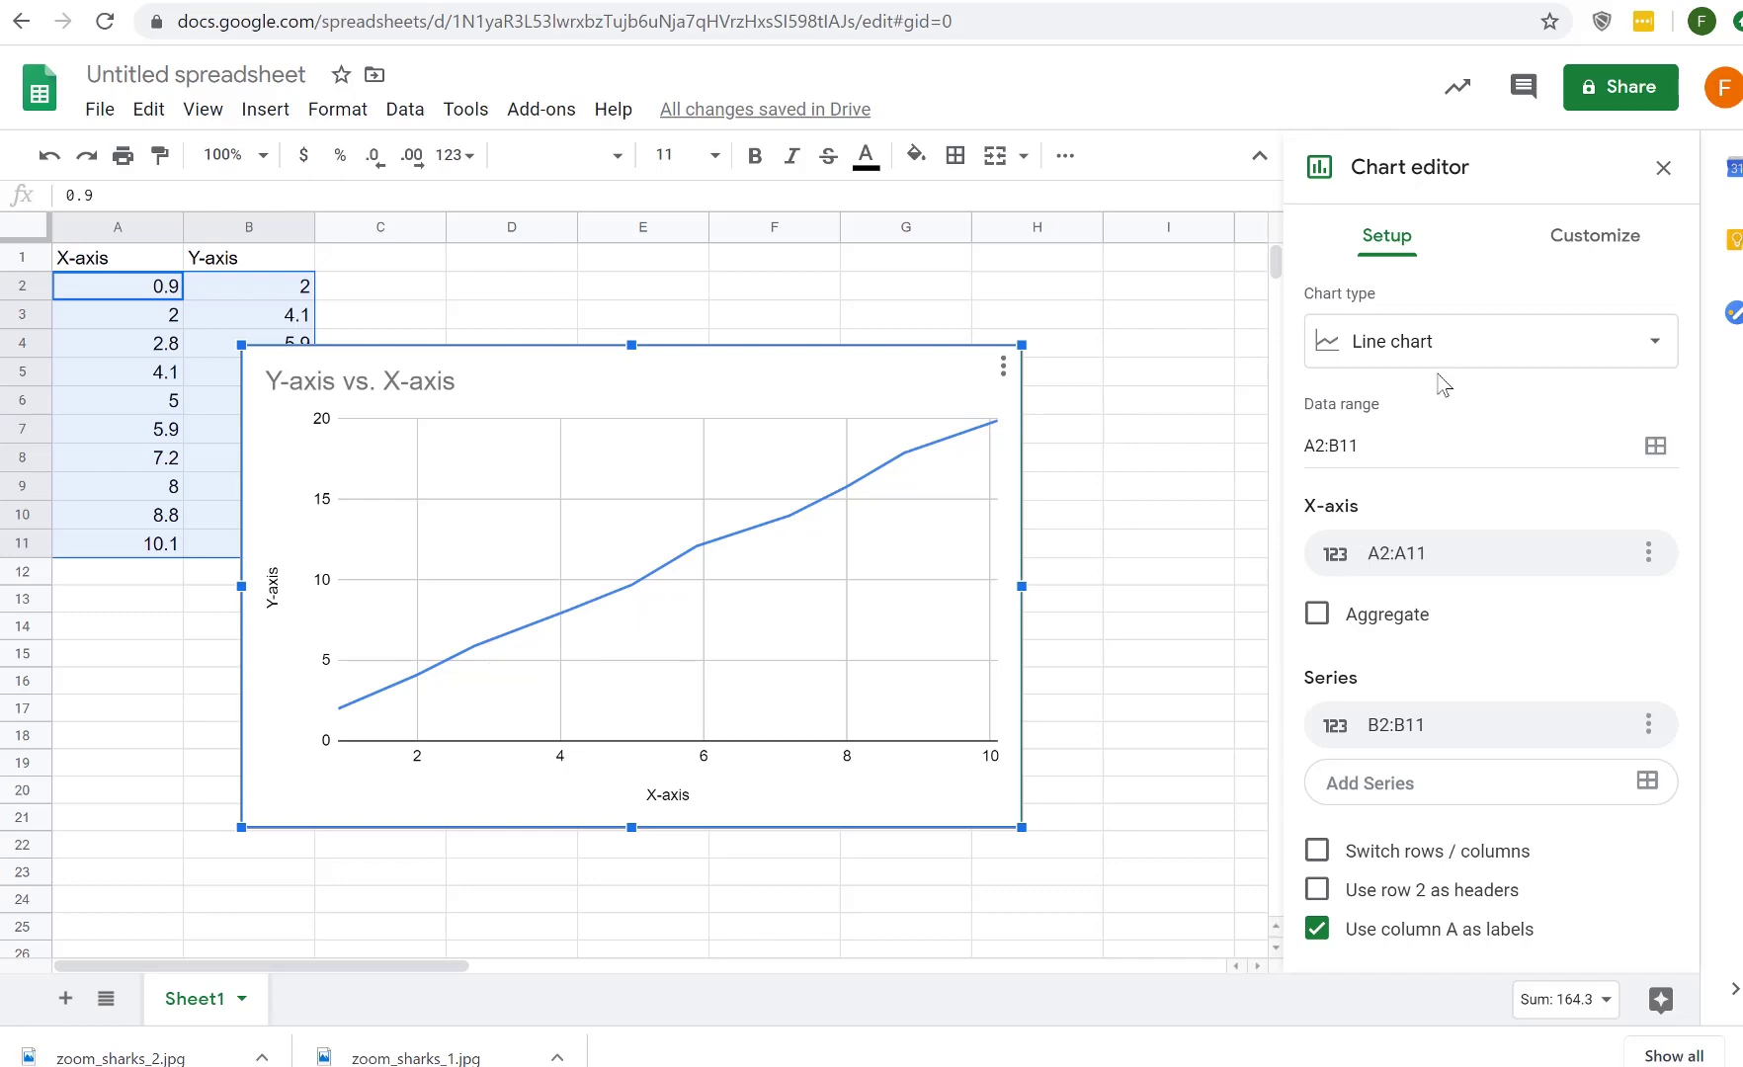
pyautogui.click(1654, 341)
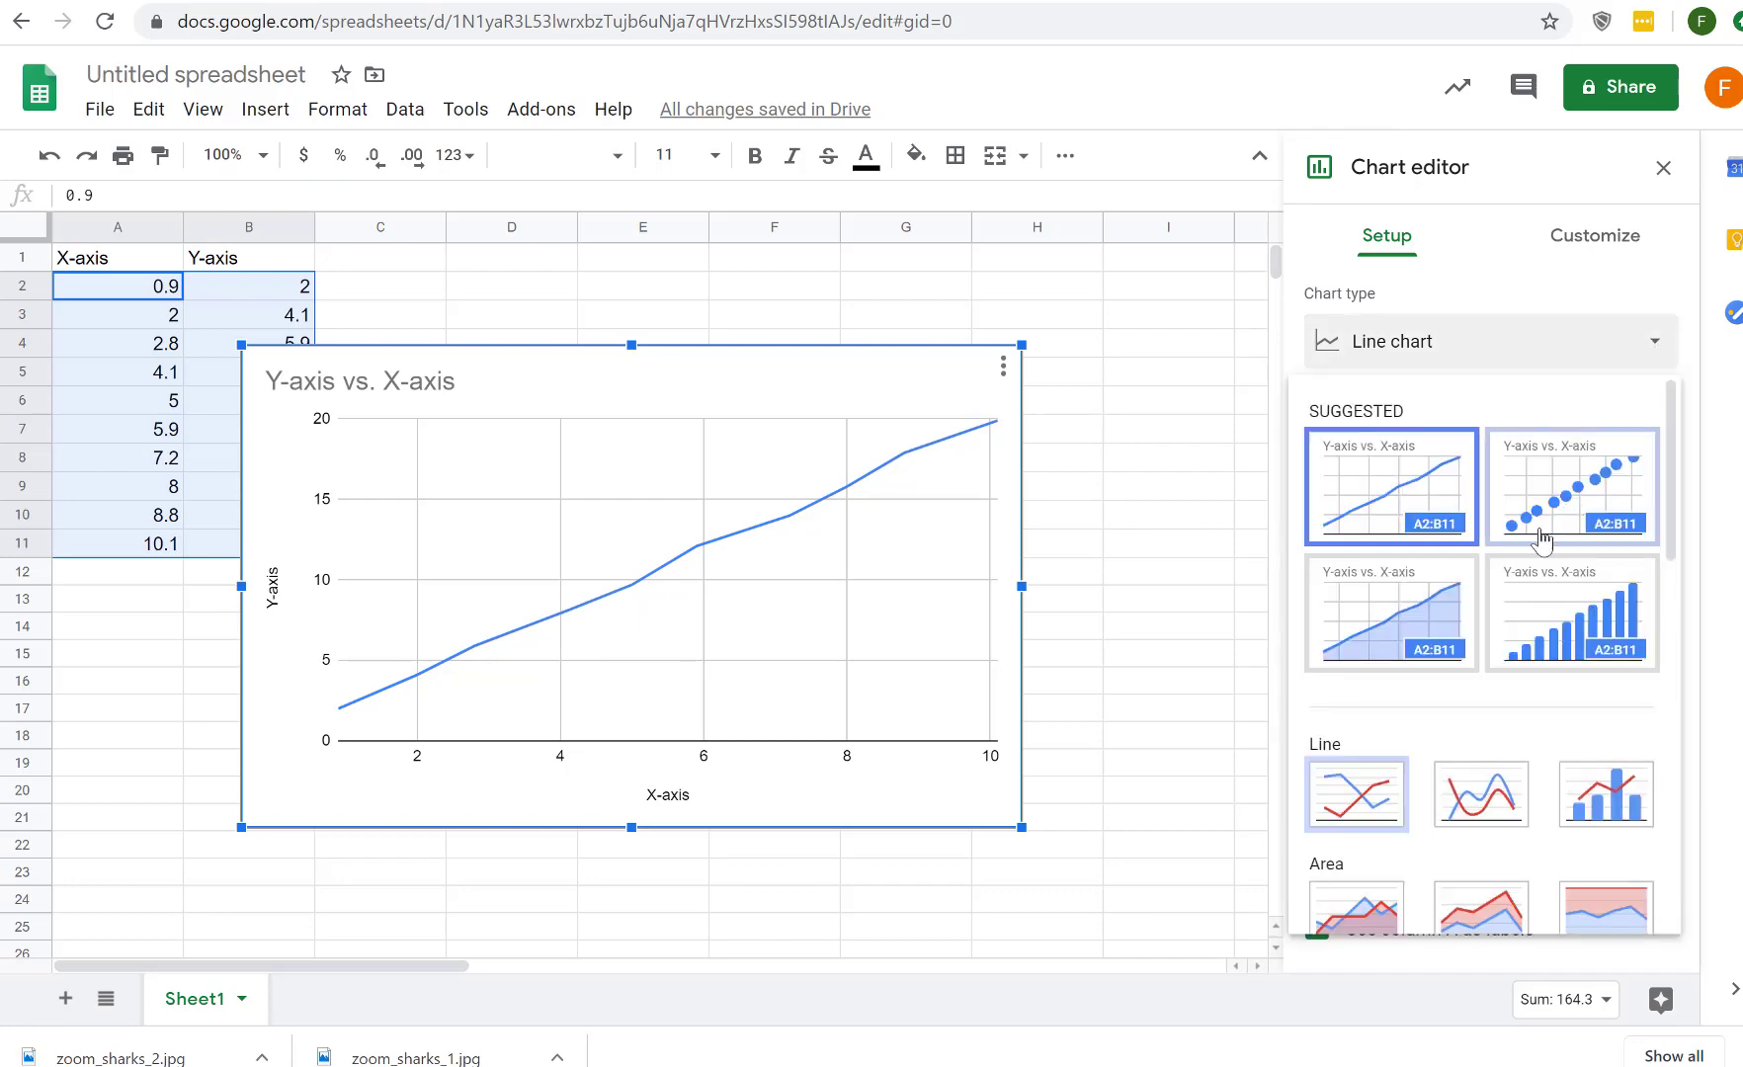
pyautogui.scroll(-6, 1541, 539)
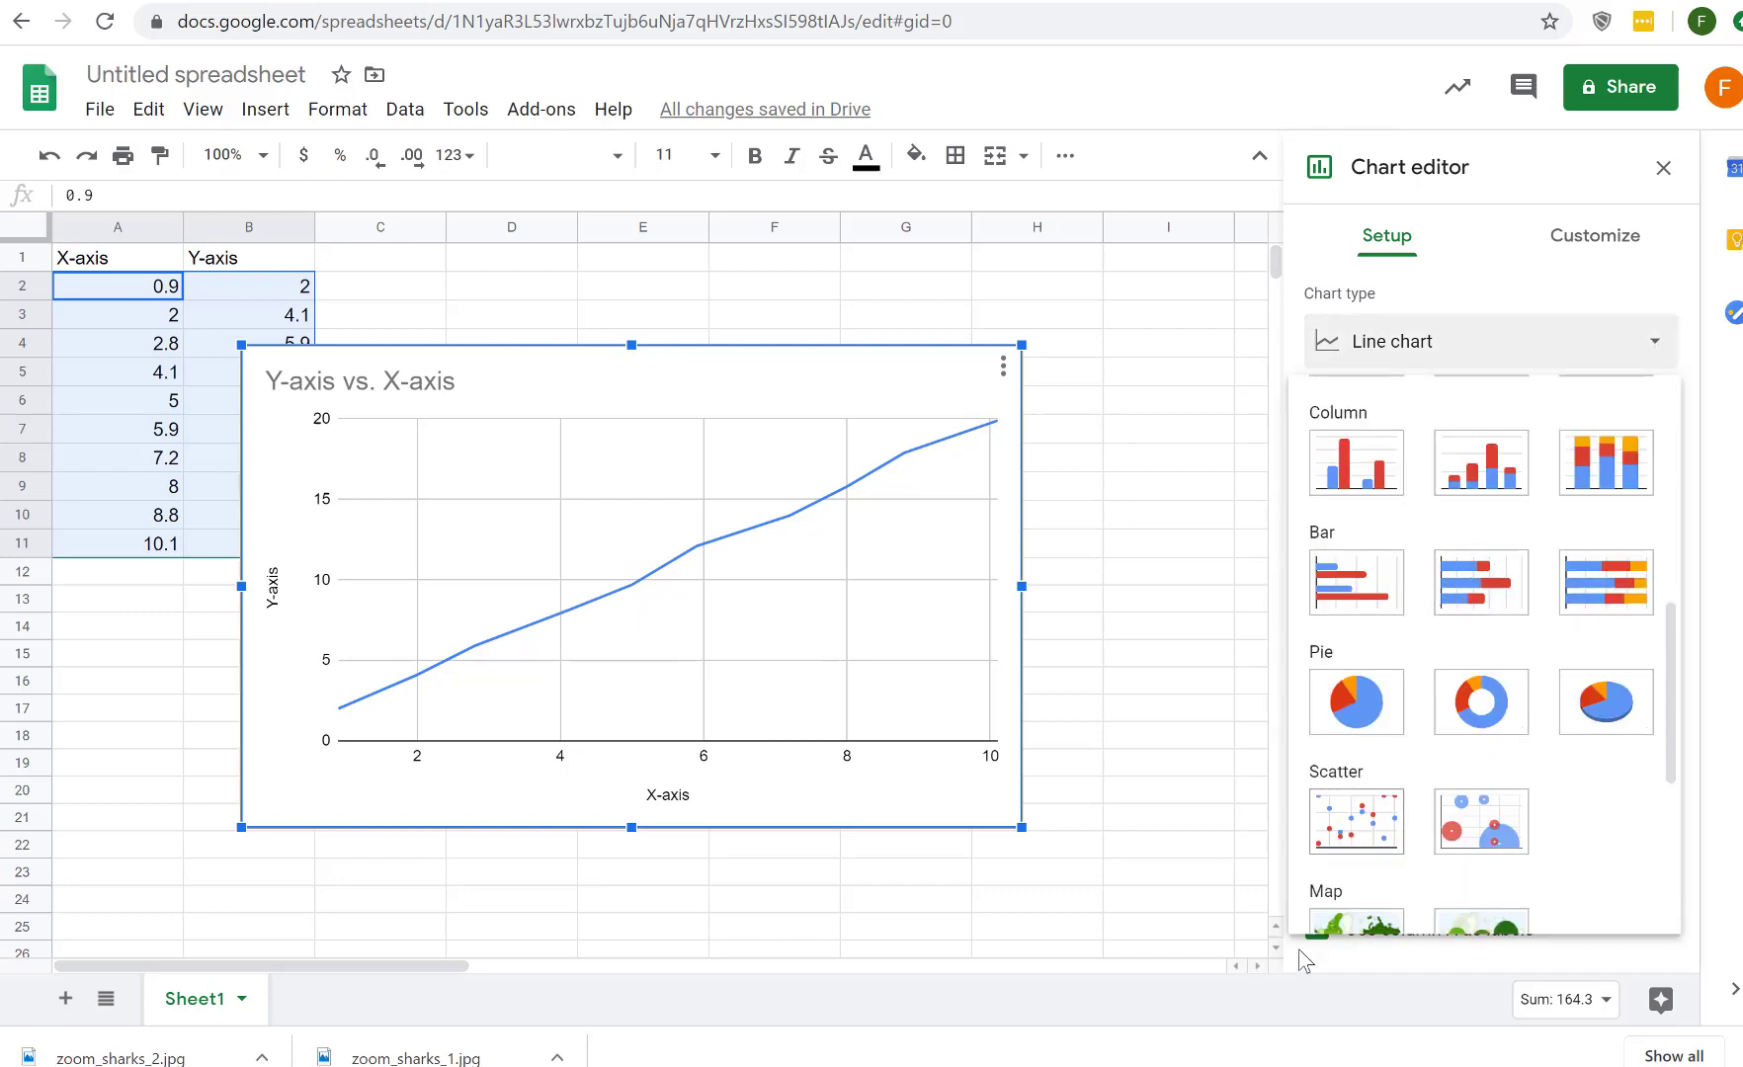
pyautogui.click(1349, 837)
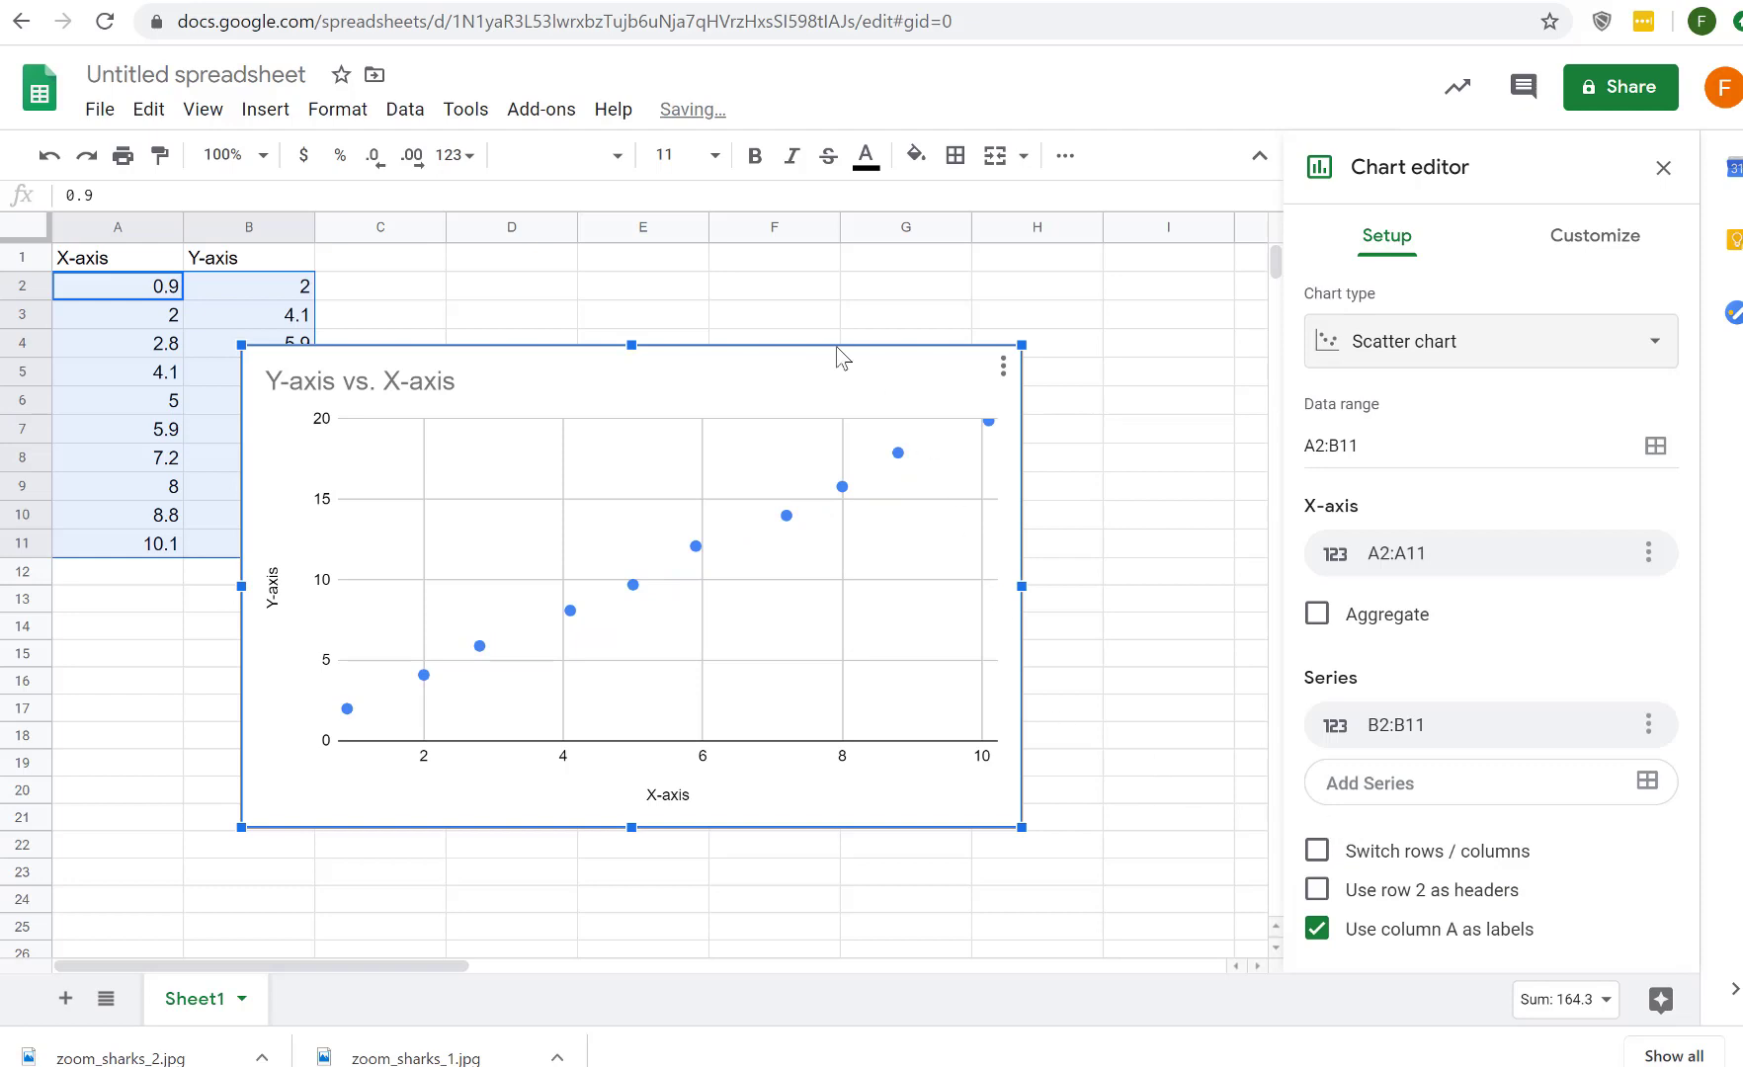
pyautogui.moveTo(894, 329); pyautogui.dragTo(1057, 242)
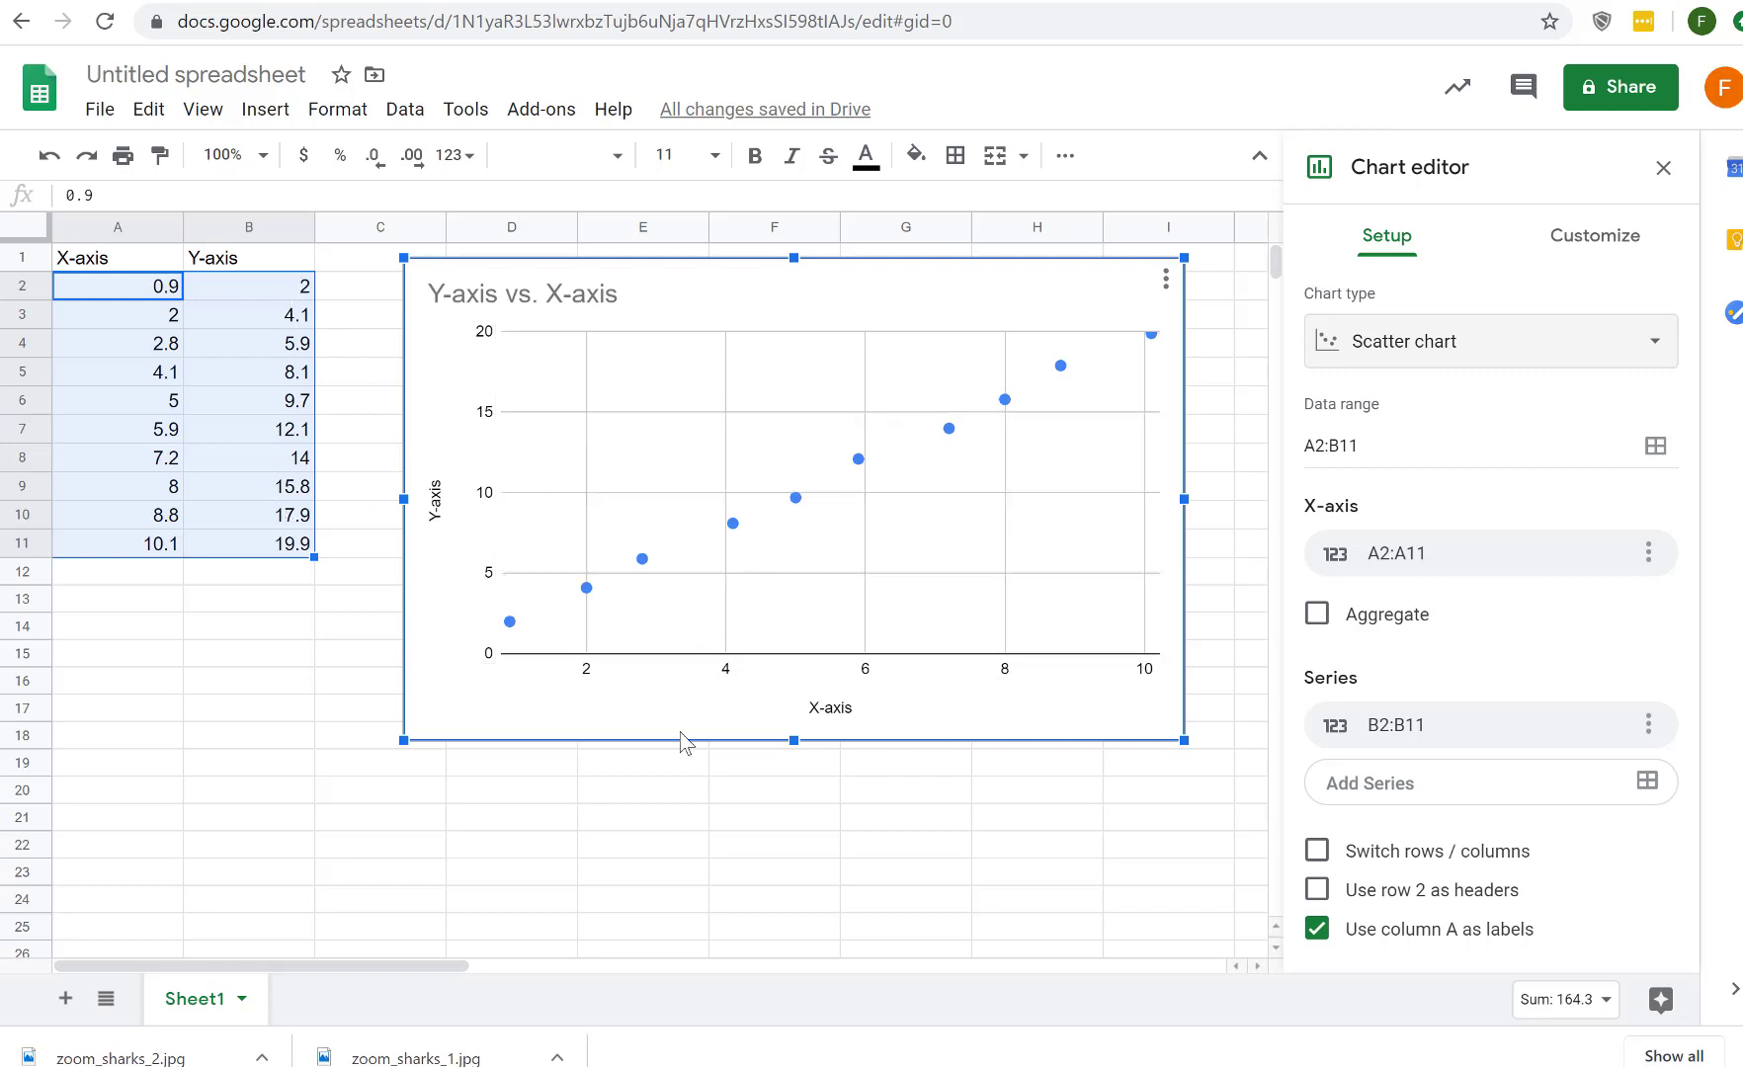
# Reopen the chart editor's Customize > Series settings and enable a trendline
pyautogui.click(680, 775)
pyautogui.doubleClick(697, 681)
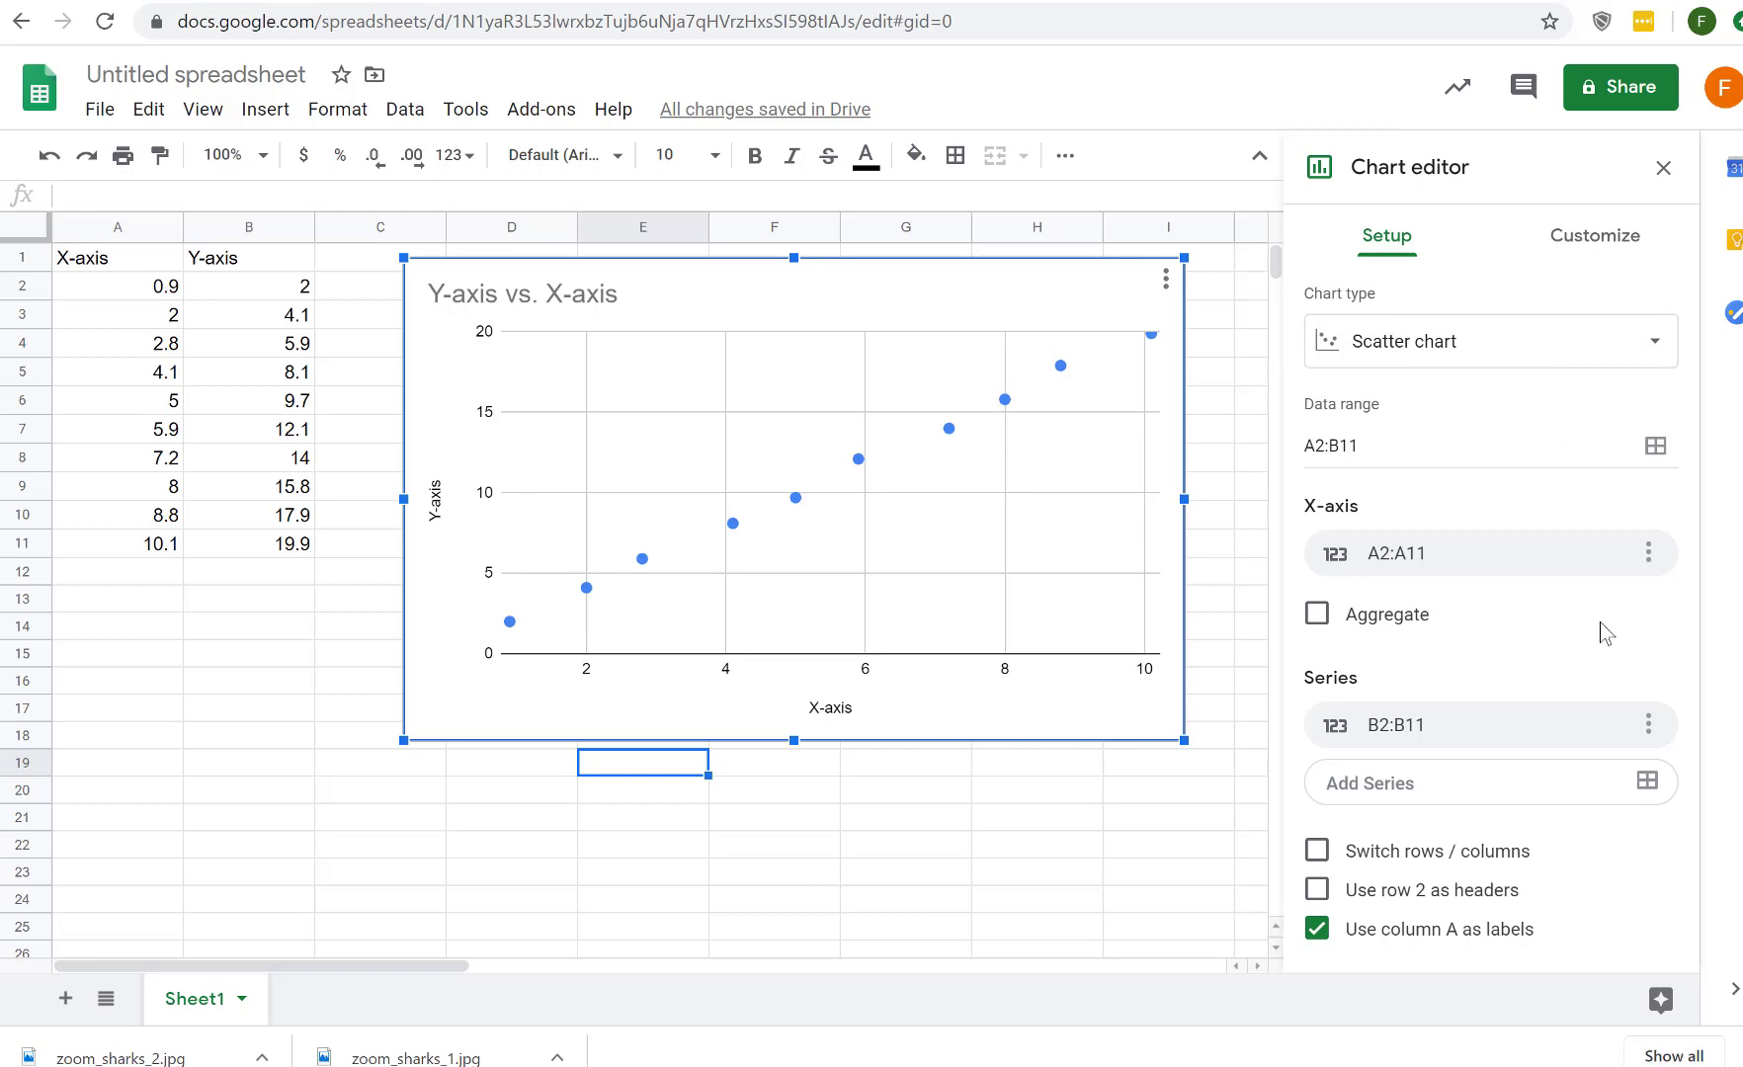
pyautogui.click(1598, 248)
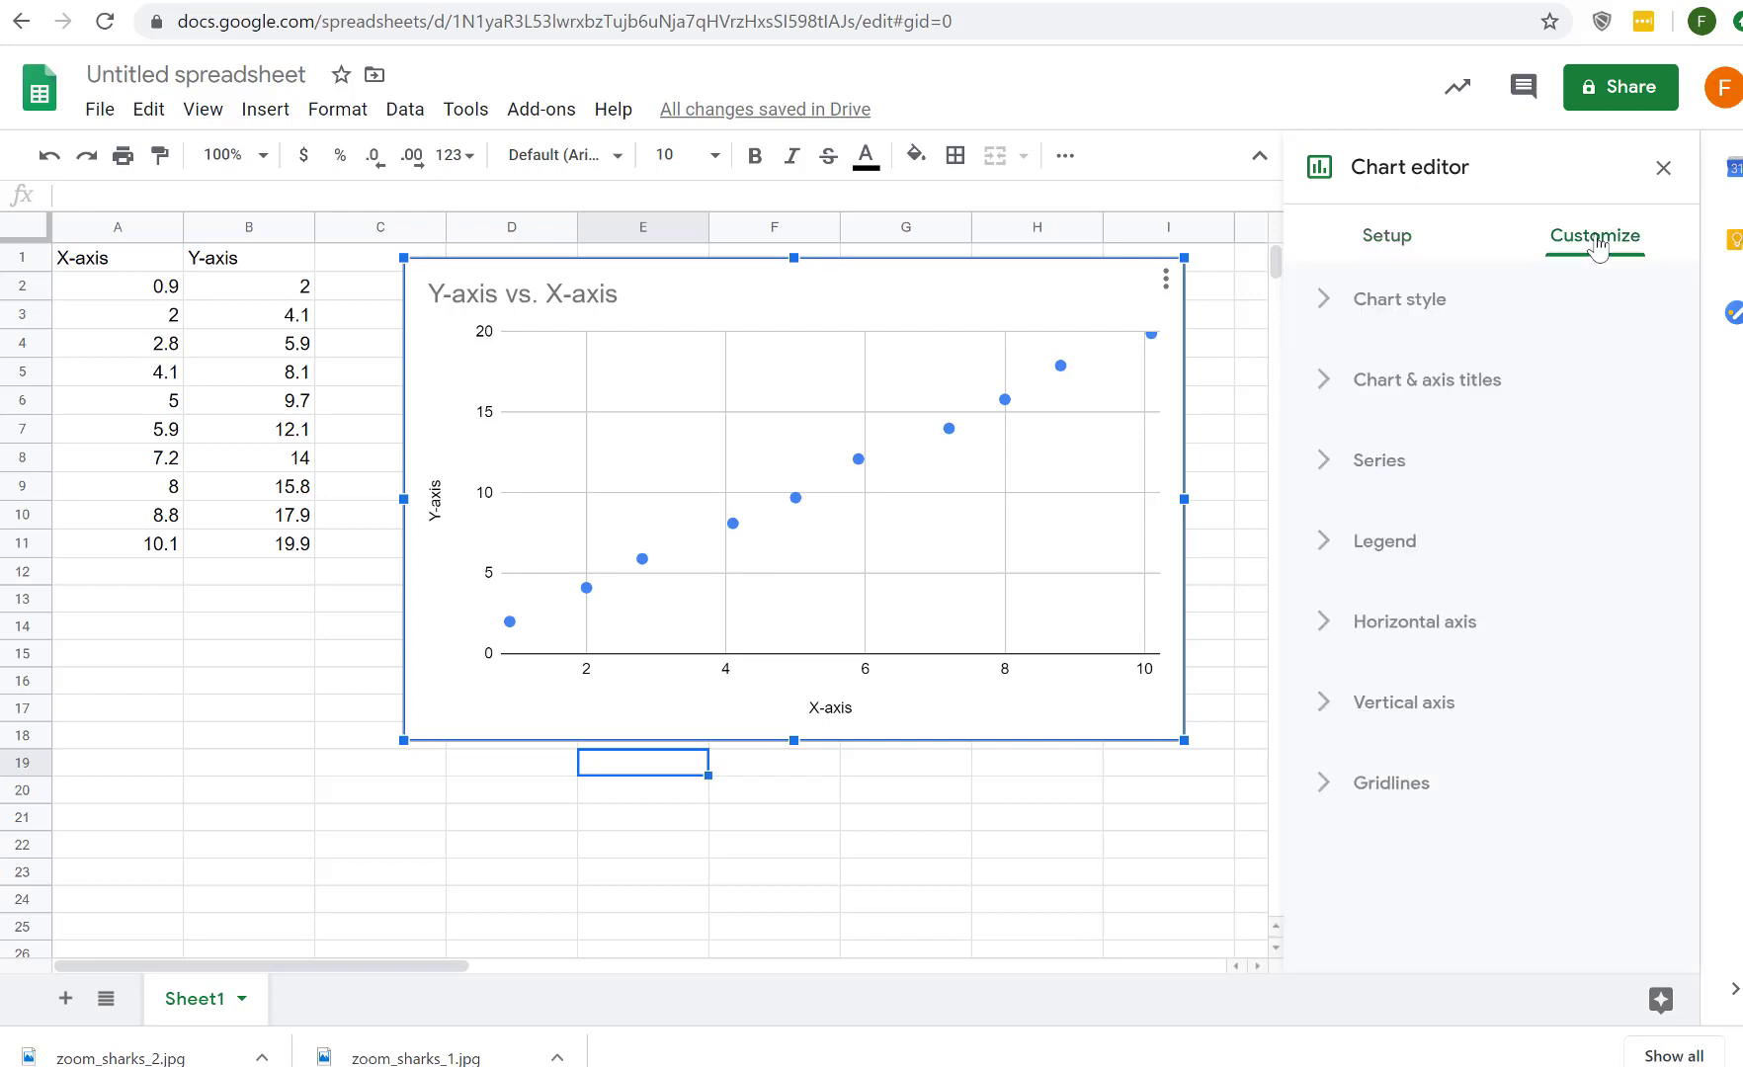
pyautogui.click(1332, 385)
pyautogui.click(1324, 611)
pyautogui.scroll(-1, 1355, 643)
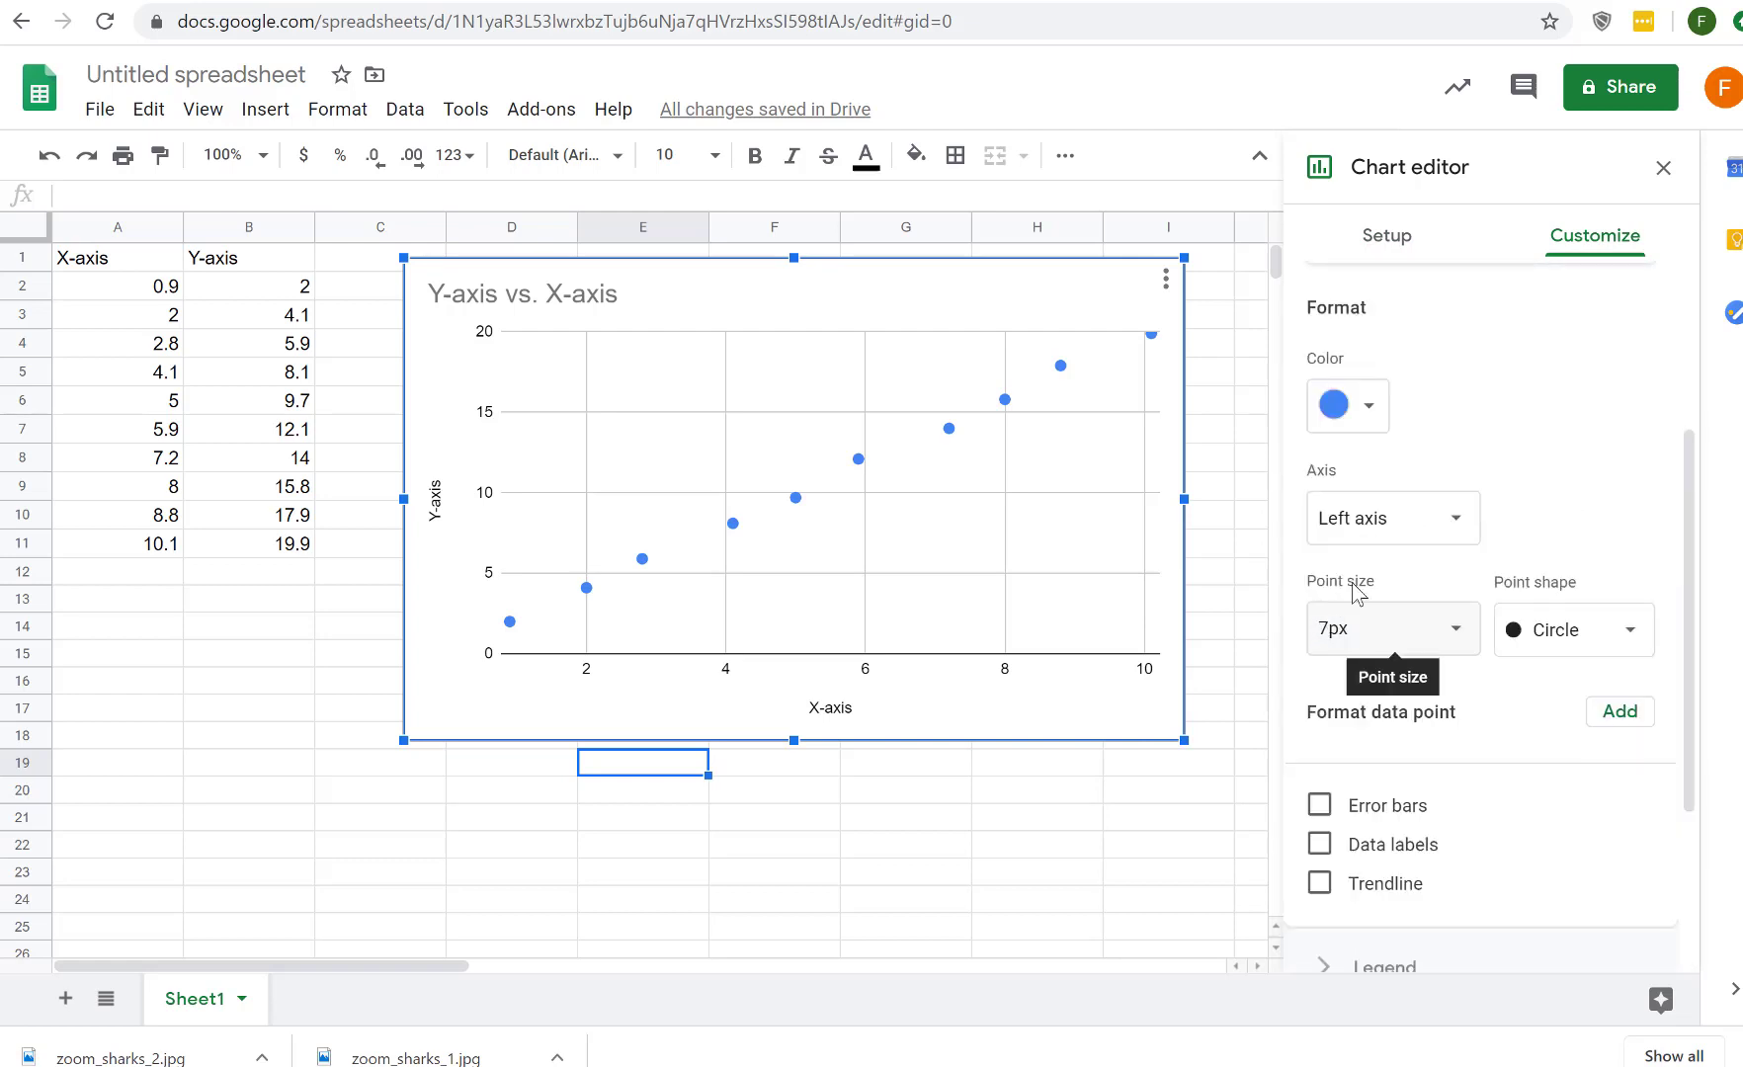
pyautogui.scroll(-2, 1482, 516)
pyautogui.scroll(-1, 1481, 509)
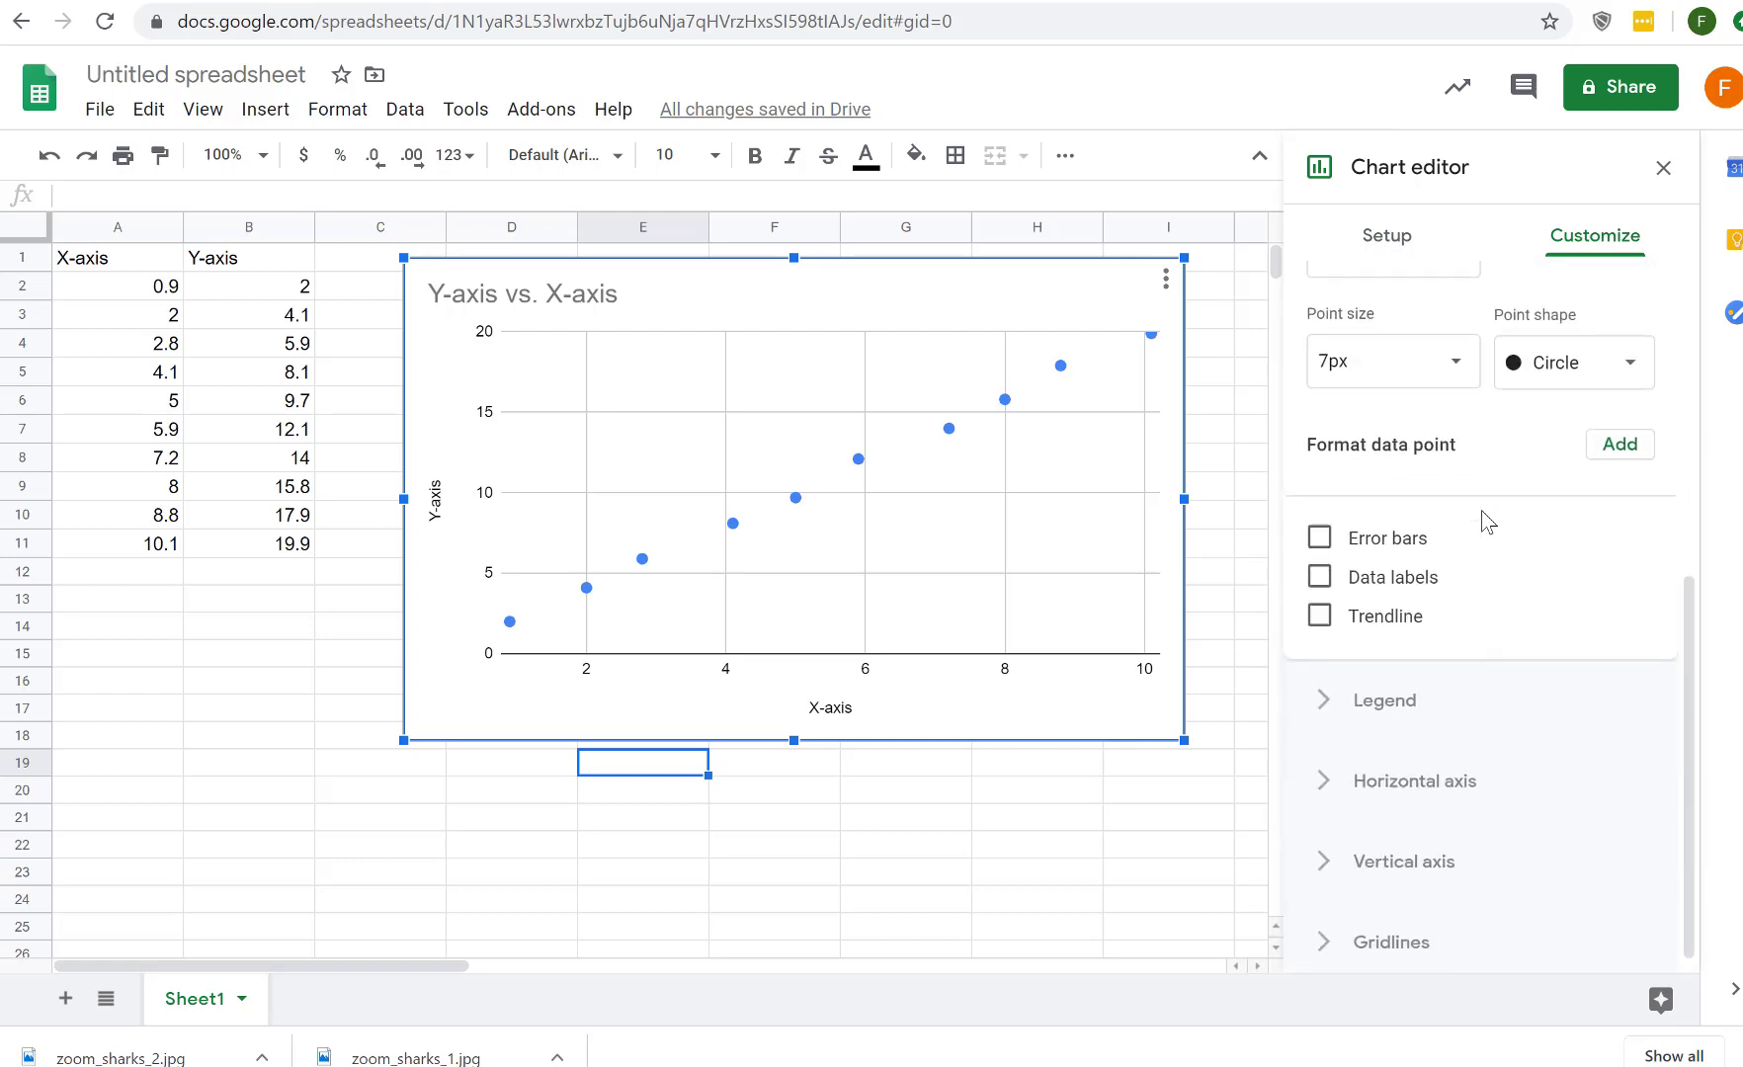
pyautogui.click(1320, 604)
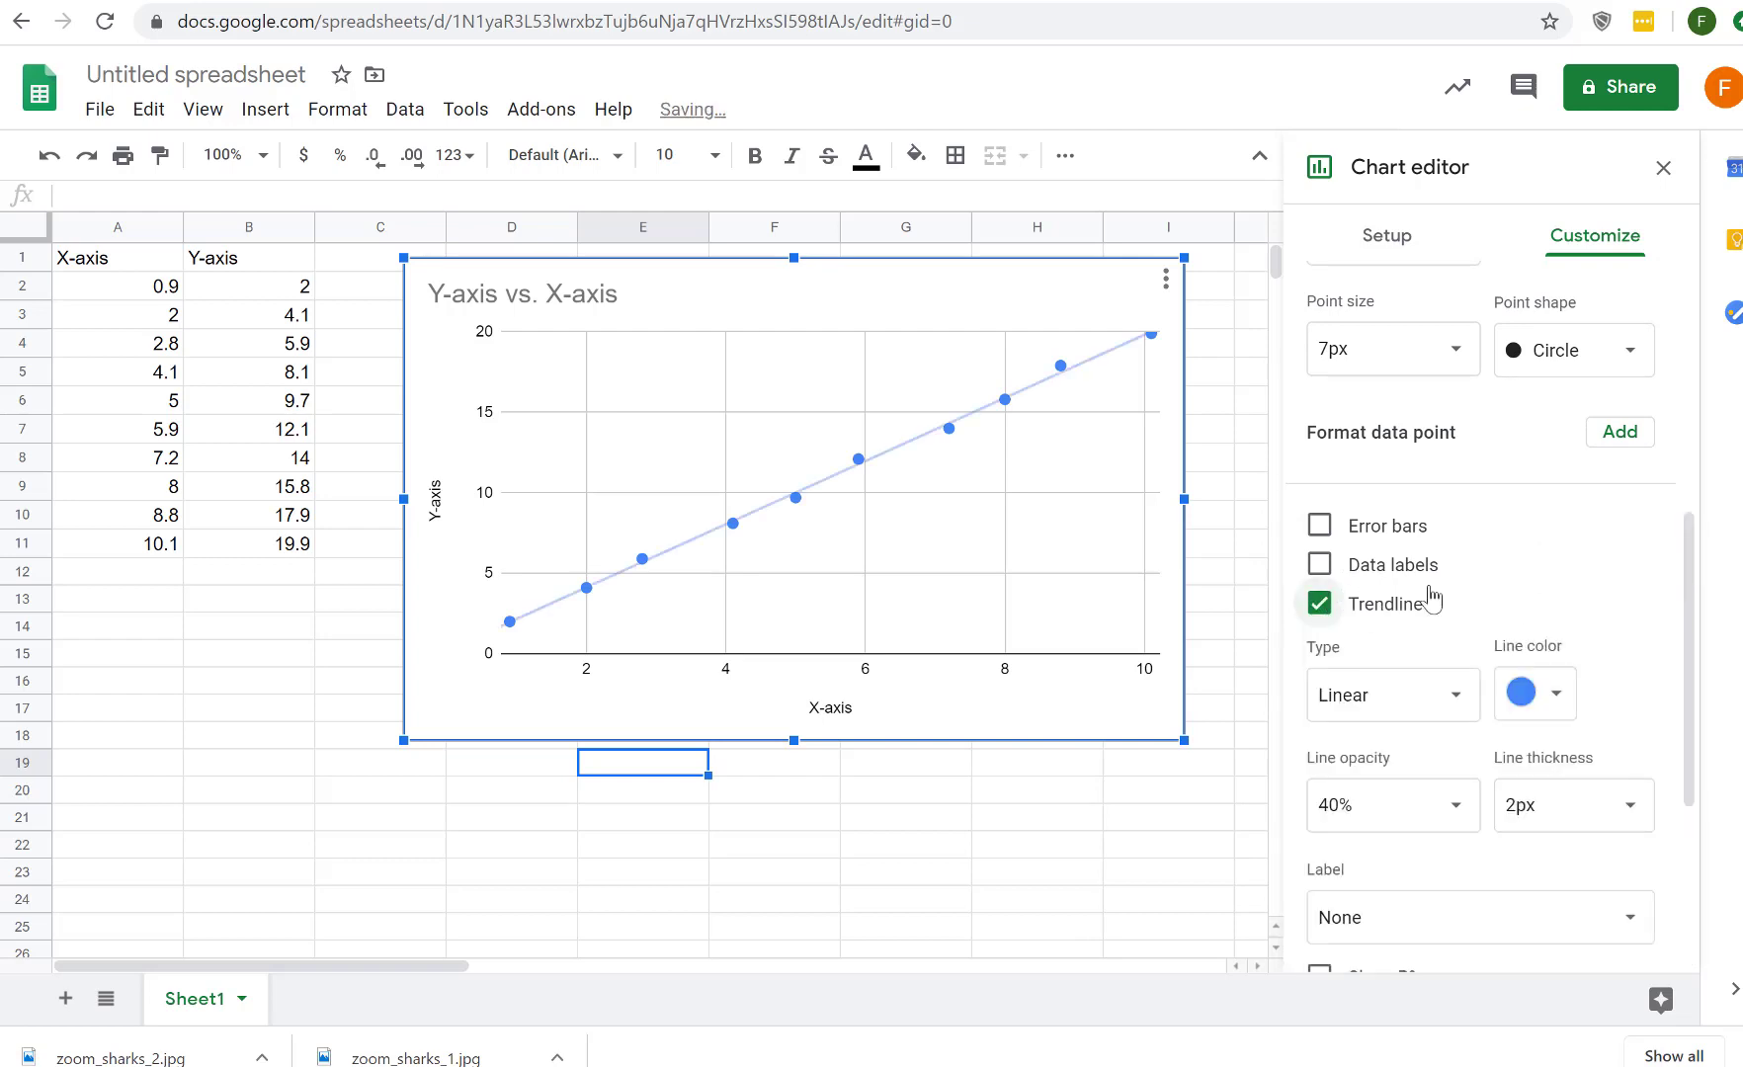
pyautogui.scroll(-2, 1431, 599)
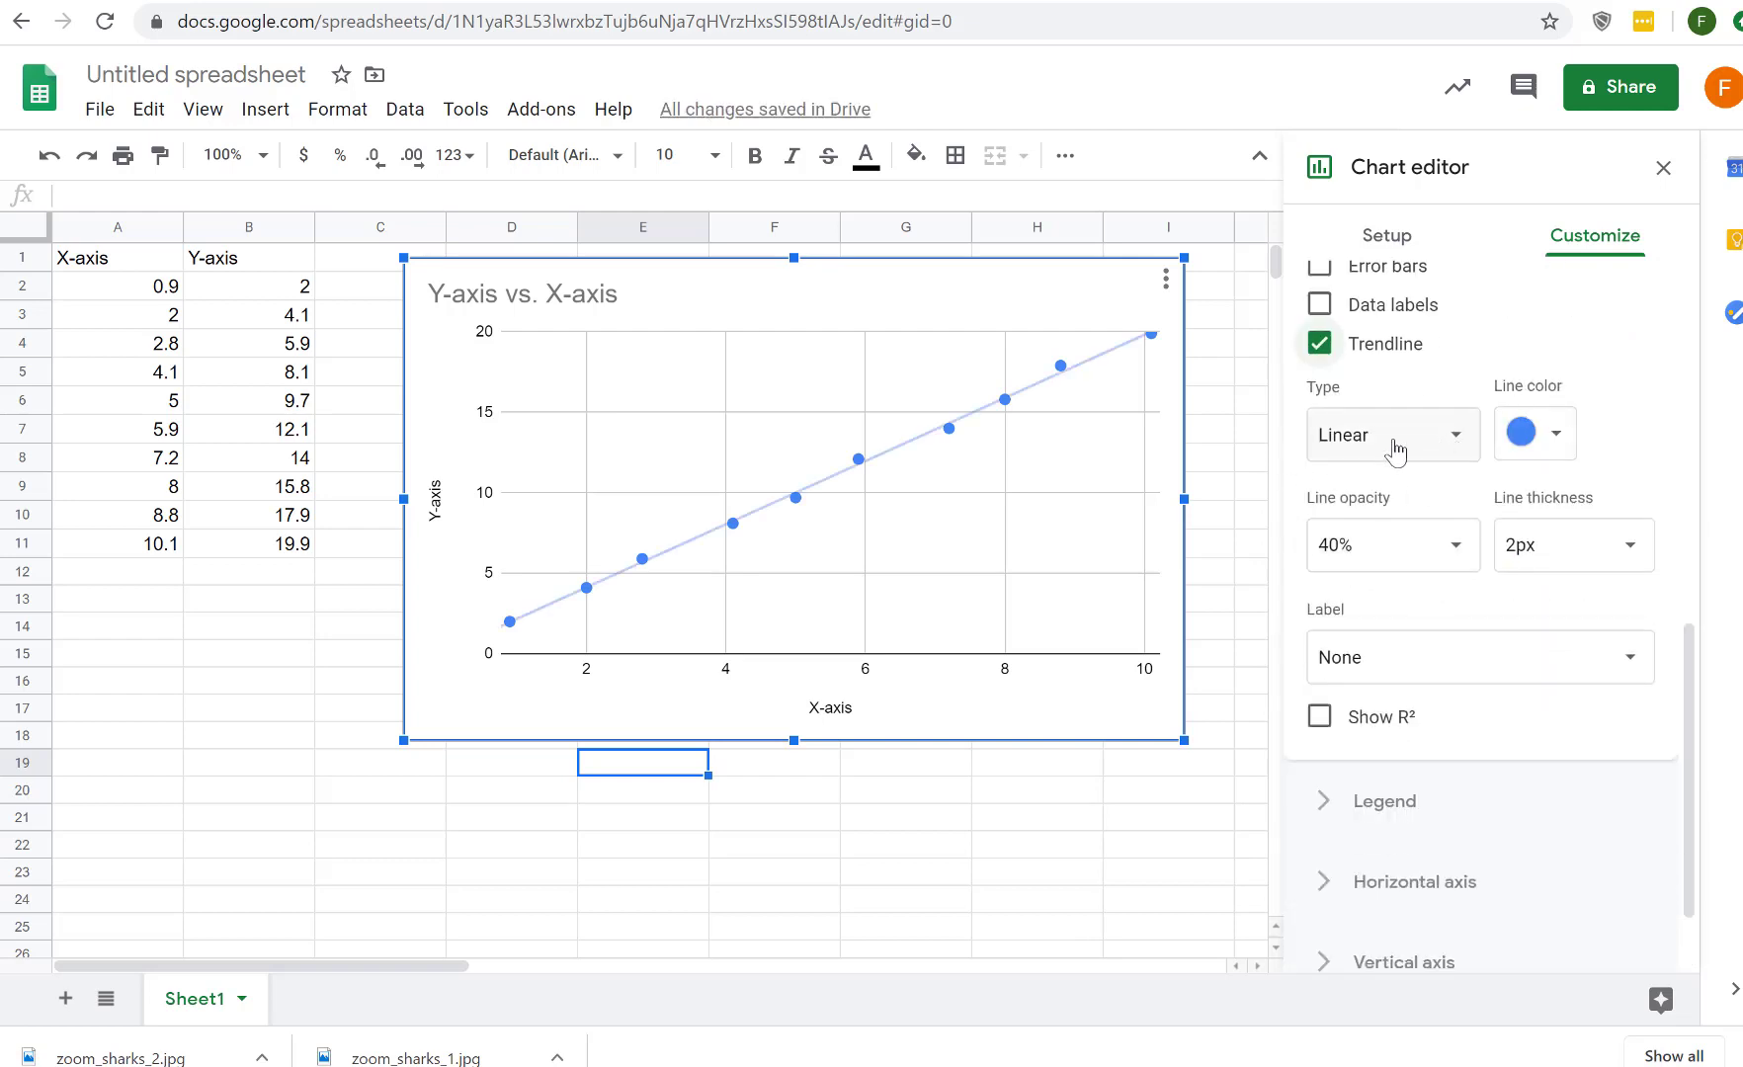
# Keep the trendline Linear, label it with its equation 1.96*x + 0.201, and show R² = 0.998
pyautogui.click(1457, 447)
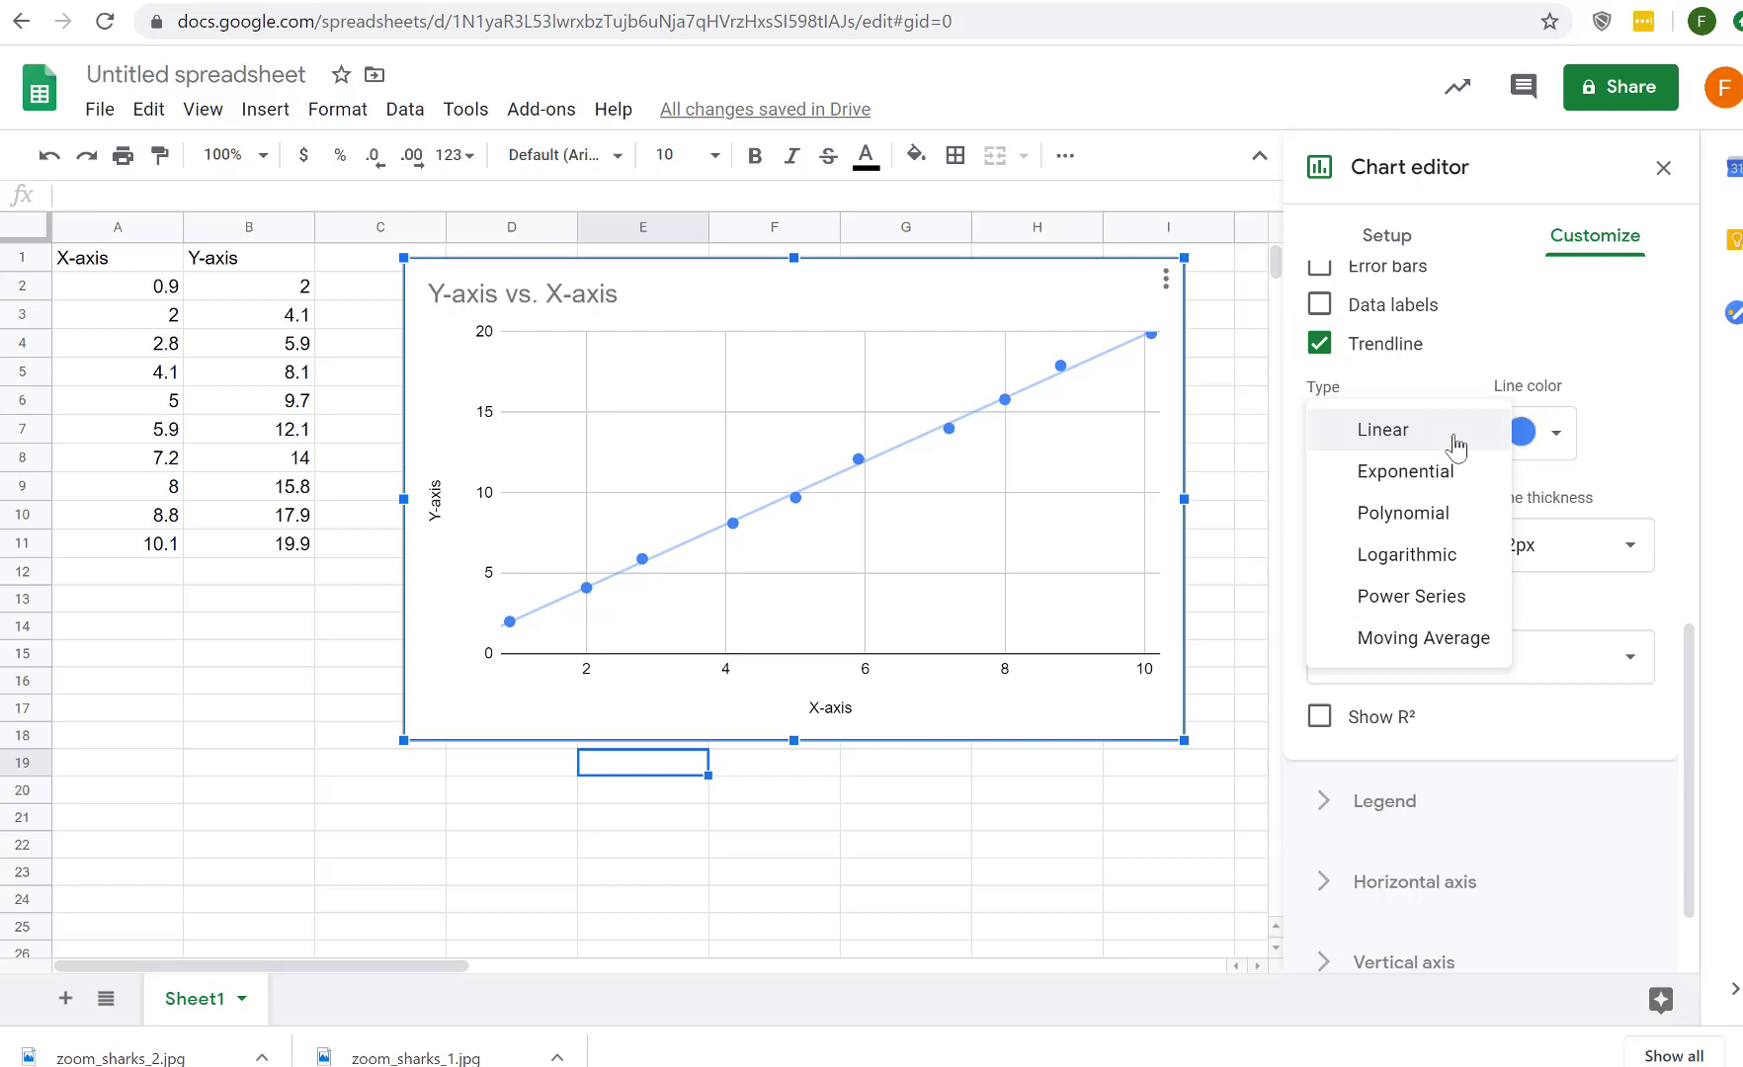
pyautogui.click(1456, 446)
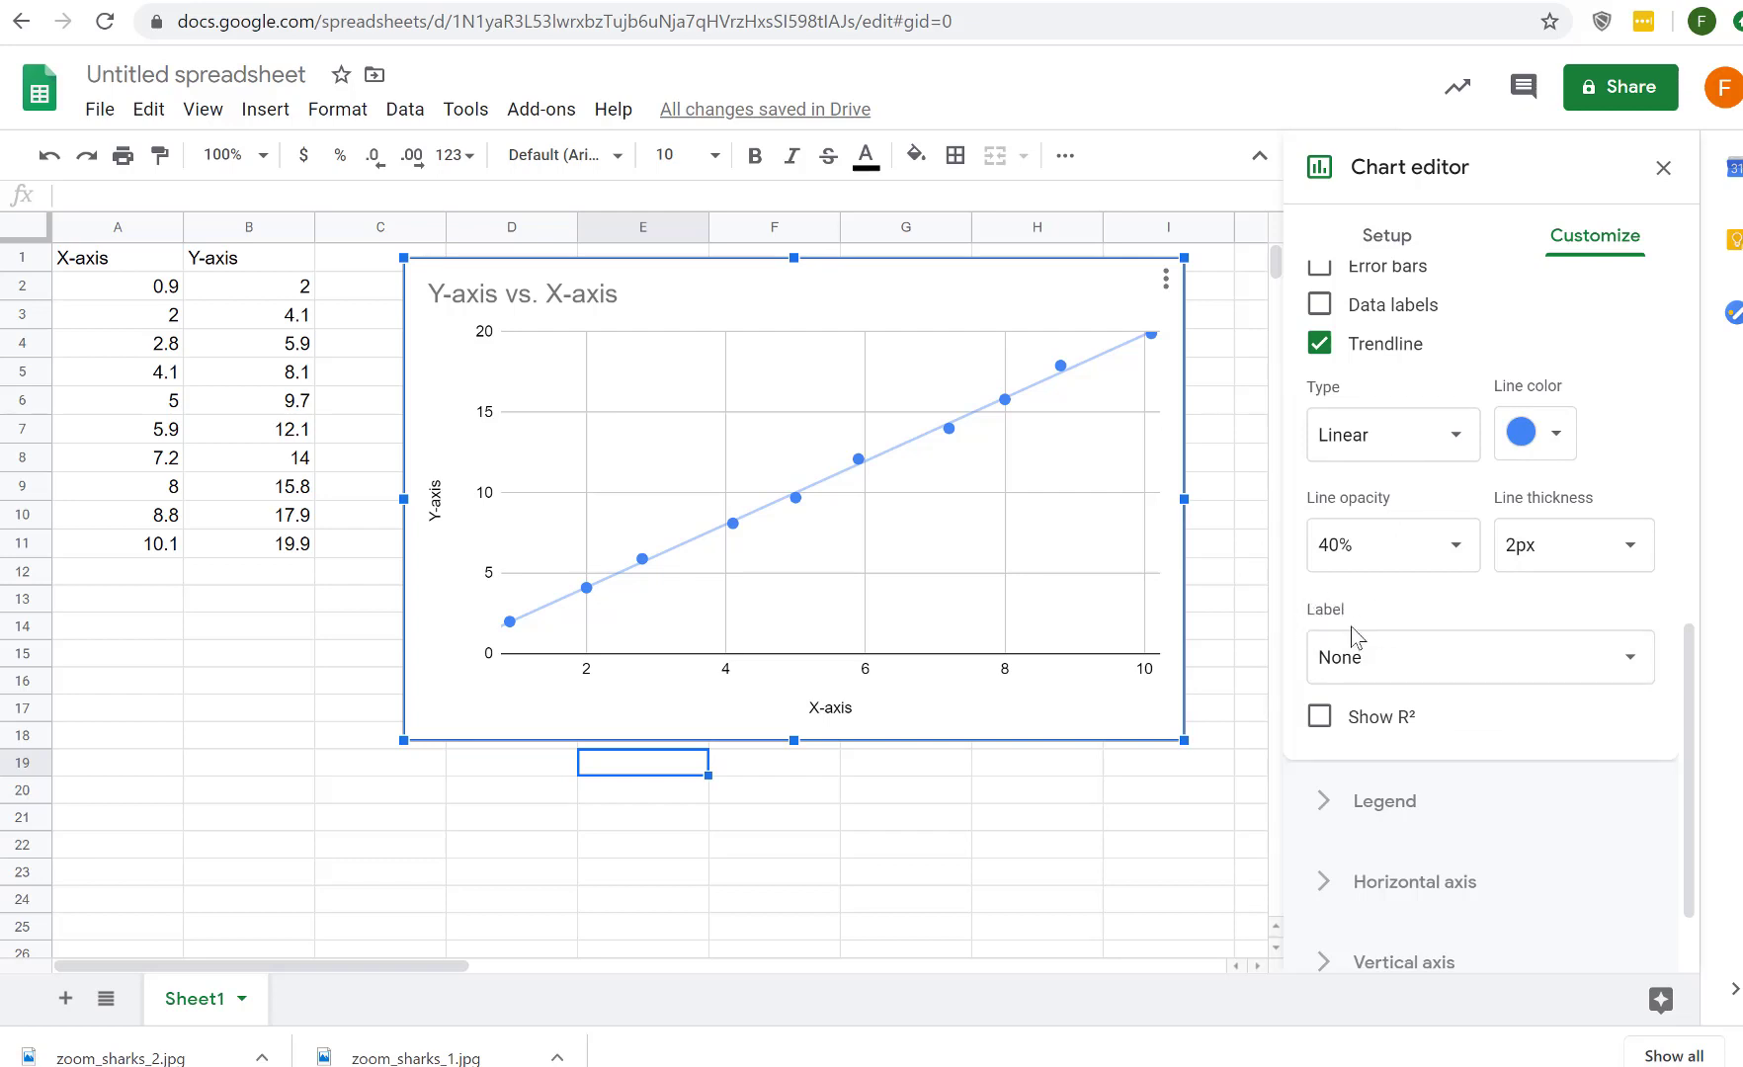
pyautogui.click(1630, 660)
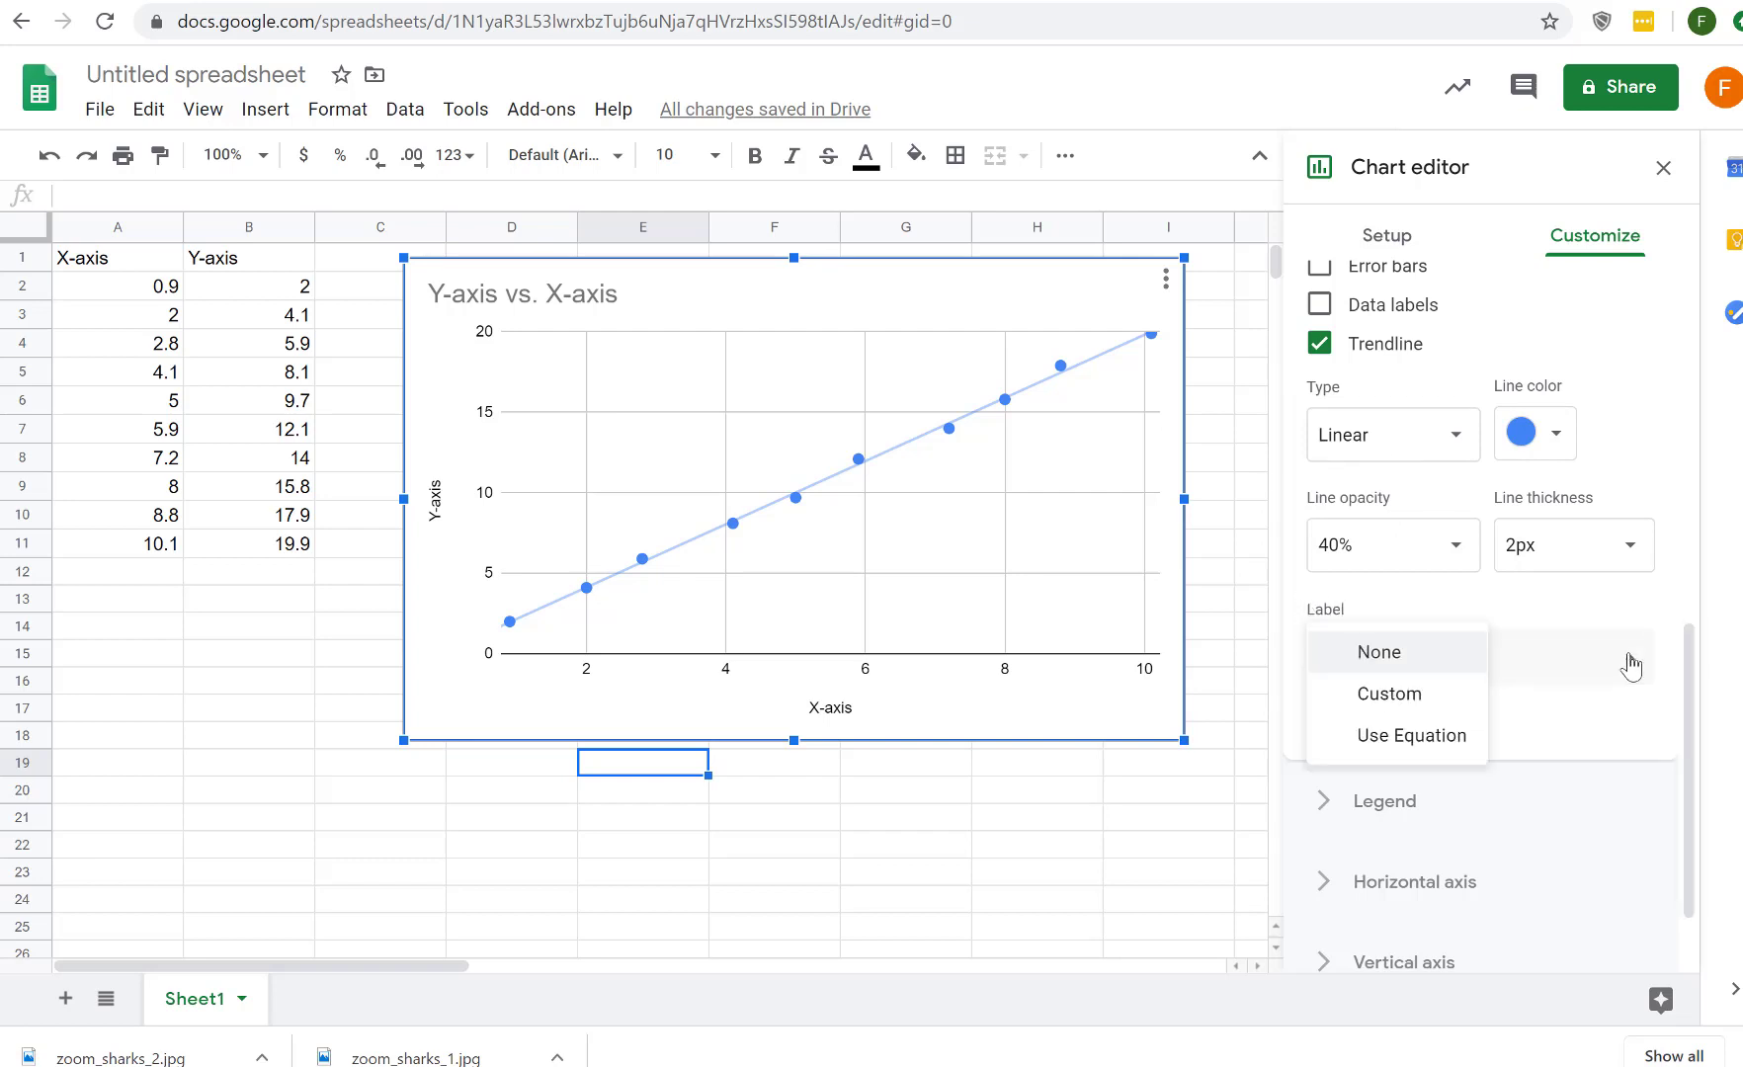
pyautogui.click(1413, 735)
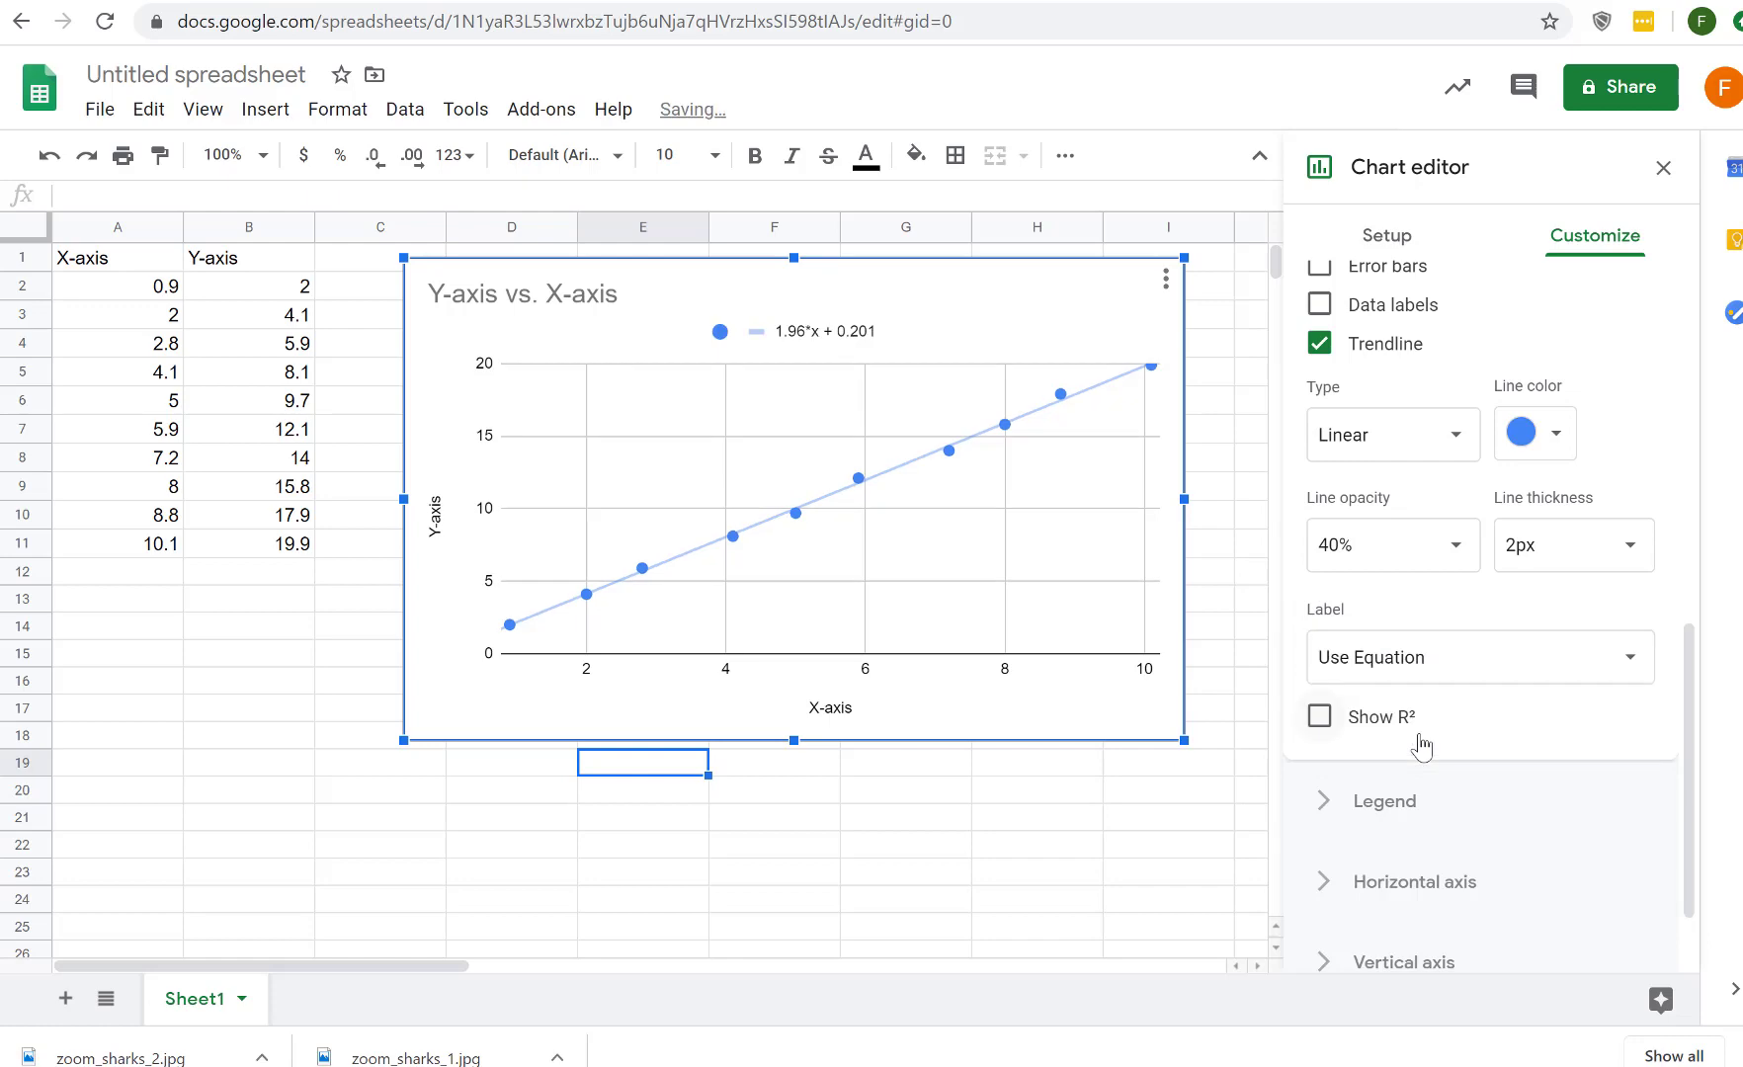
pyautogui.click(1323, 720)
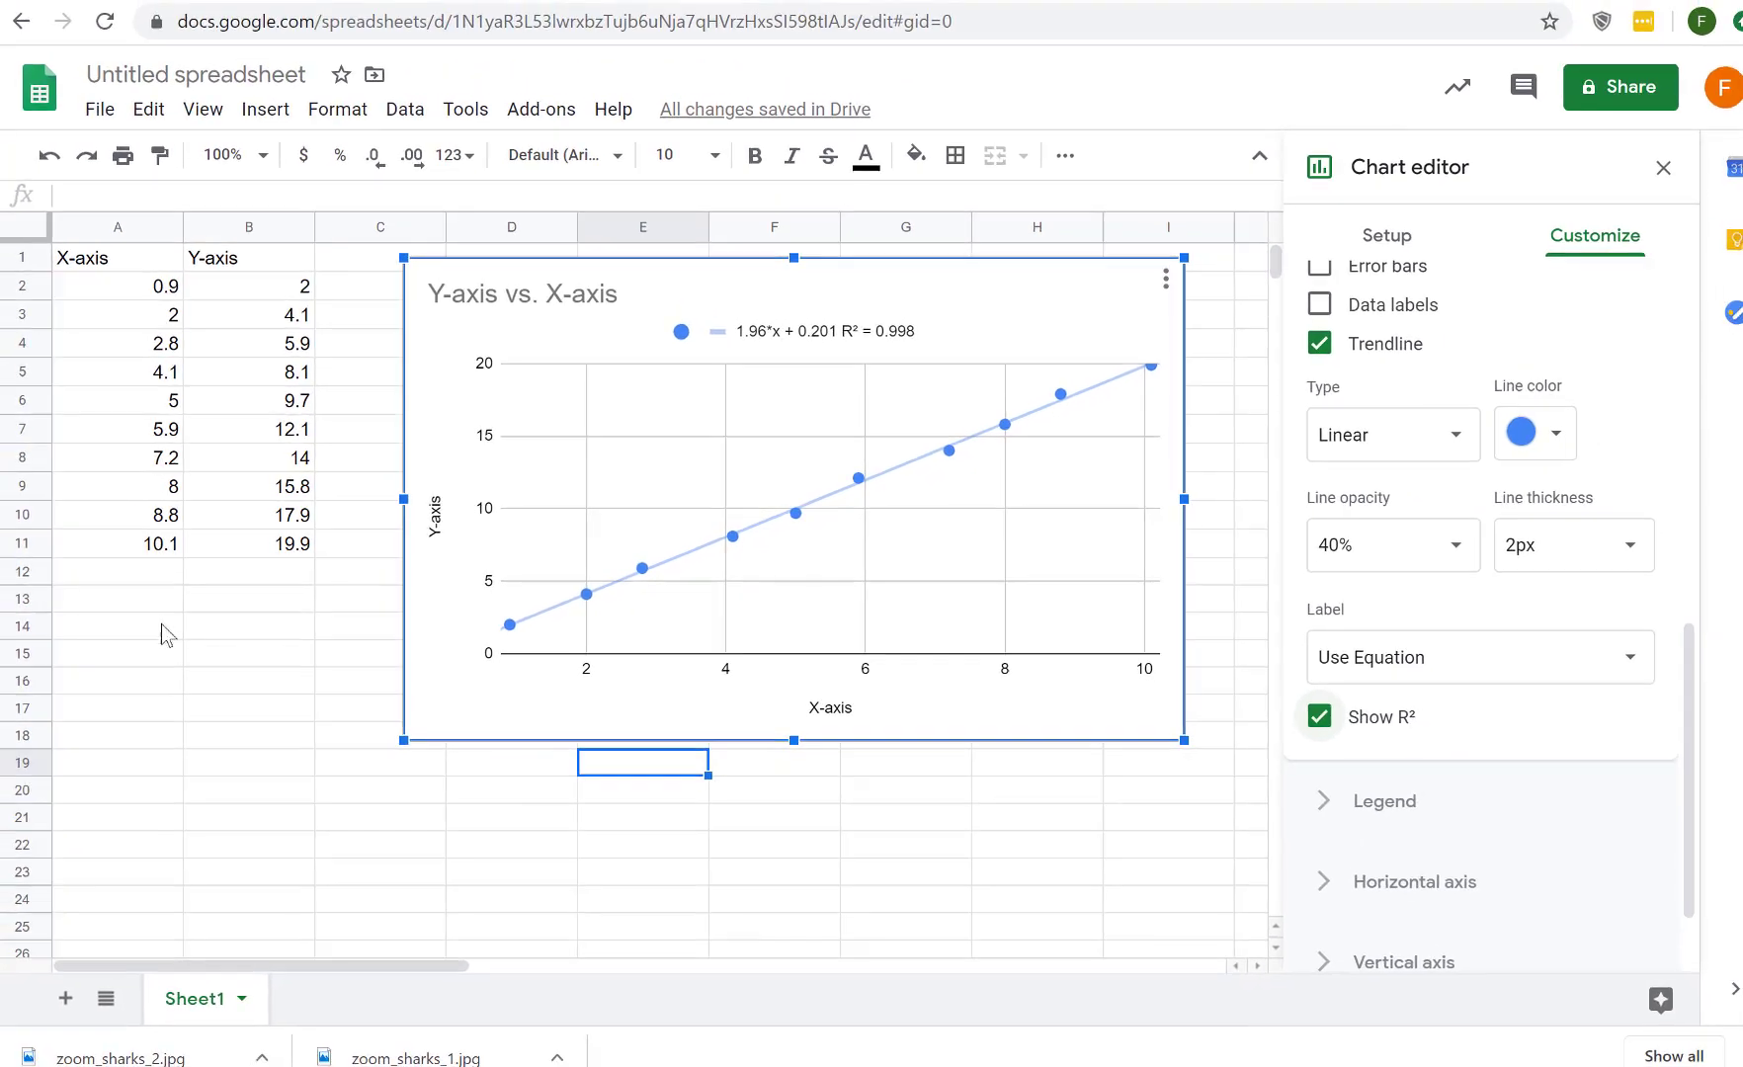
# Enter =linest(B2:B11,A2:A11,true,true) in A13, giving slope 1.961522028 and intercept 0.200859286
pyautogui.click(163, 605)
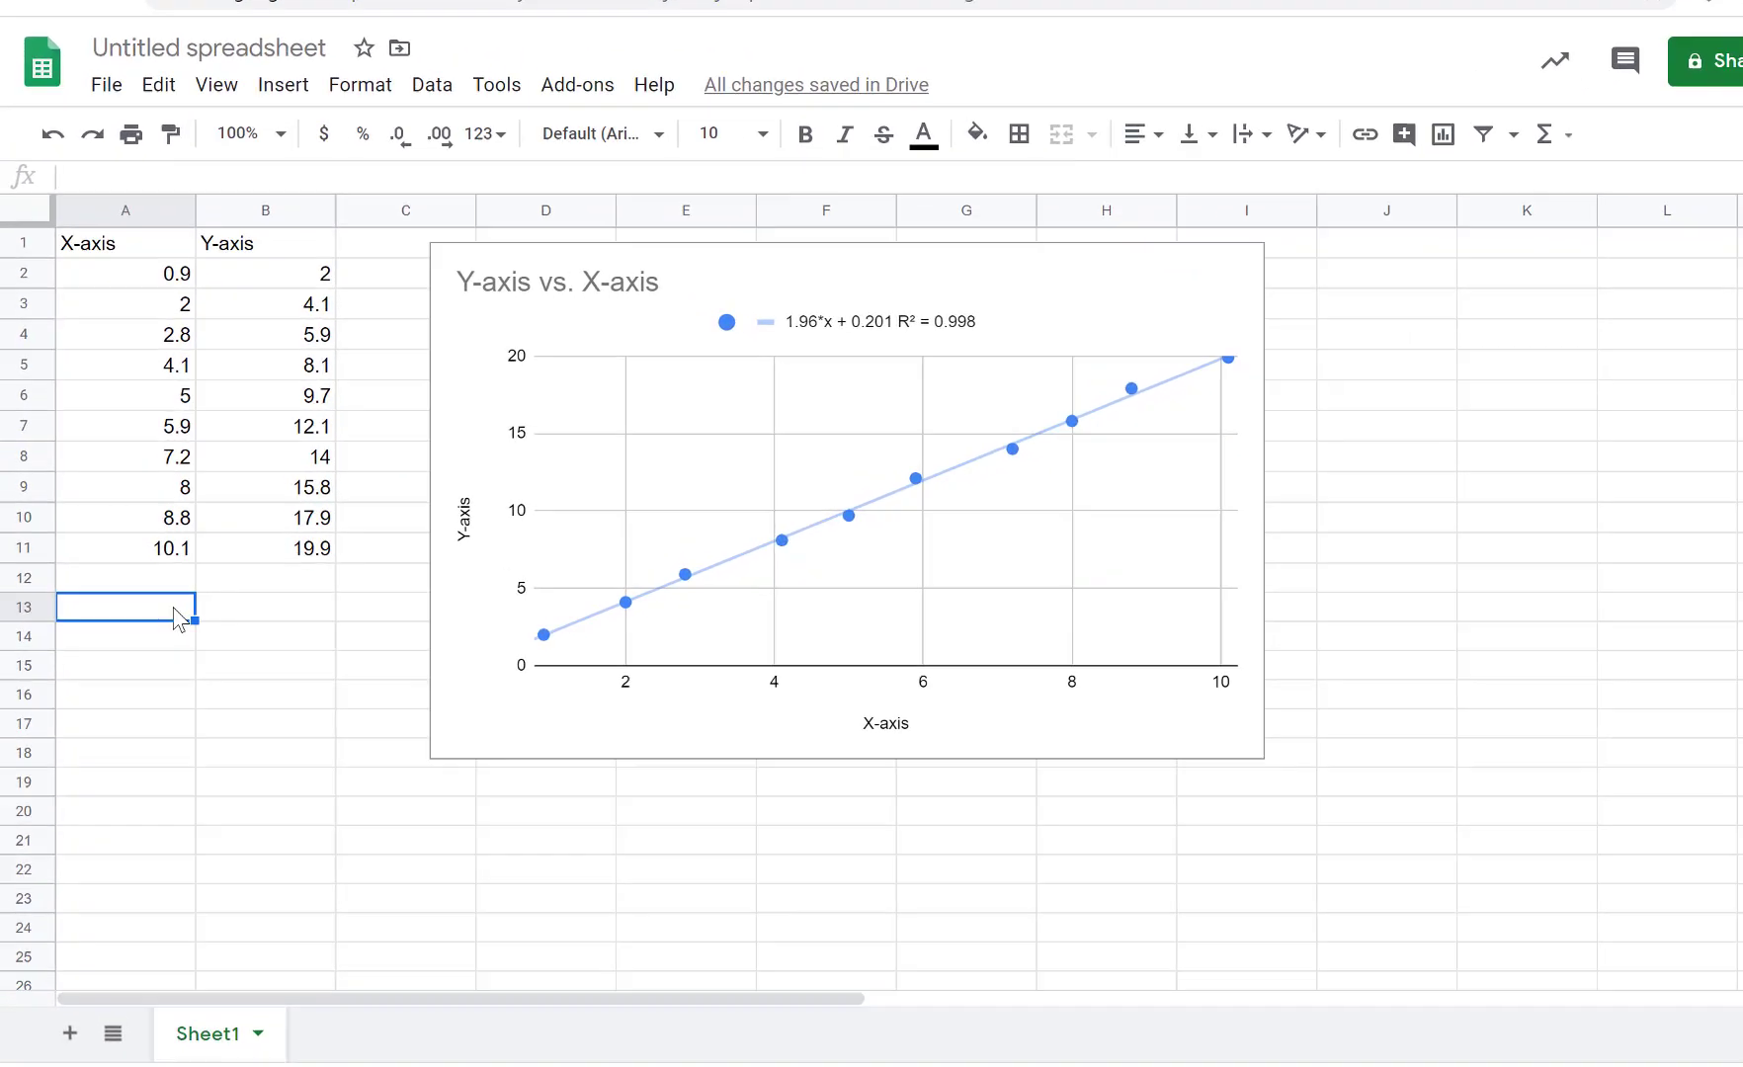
pyautogui.write('=')
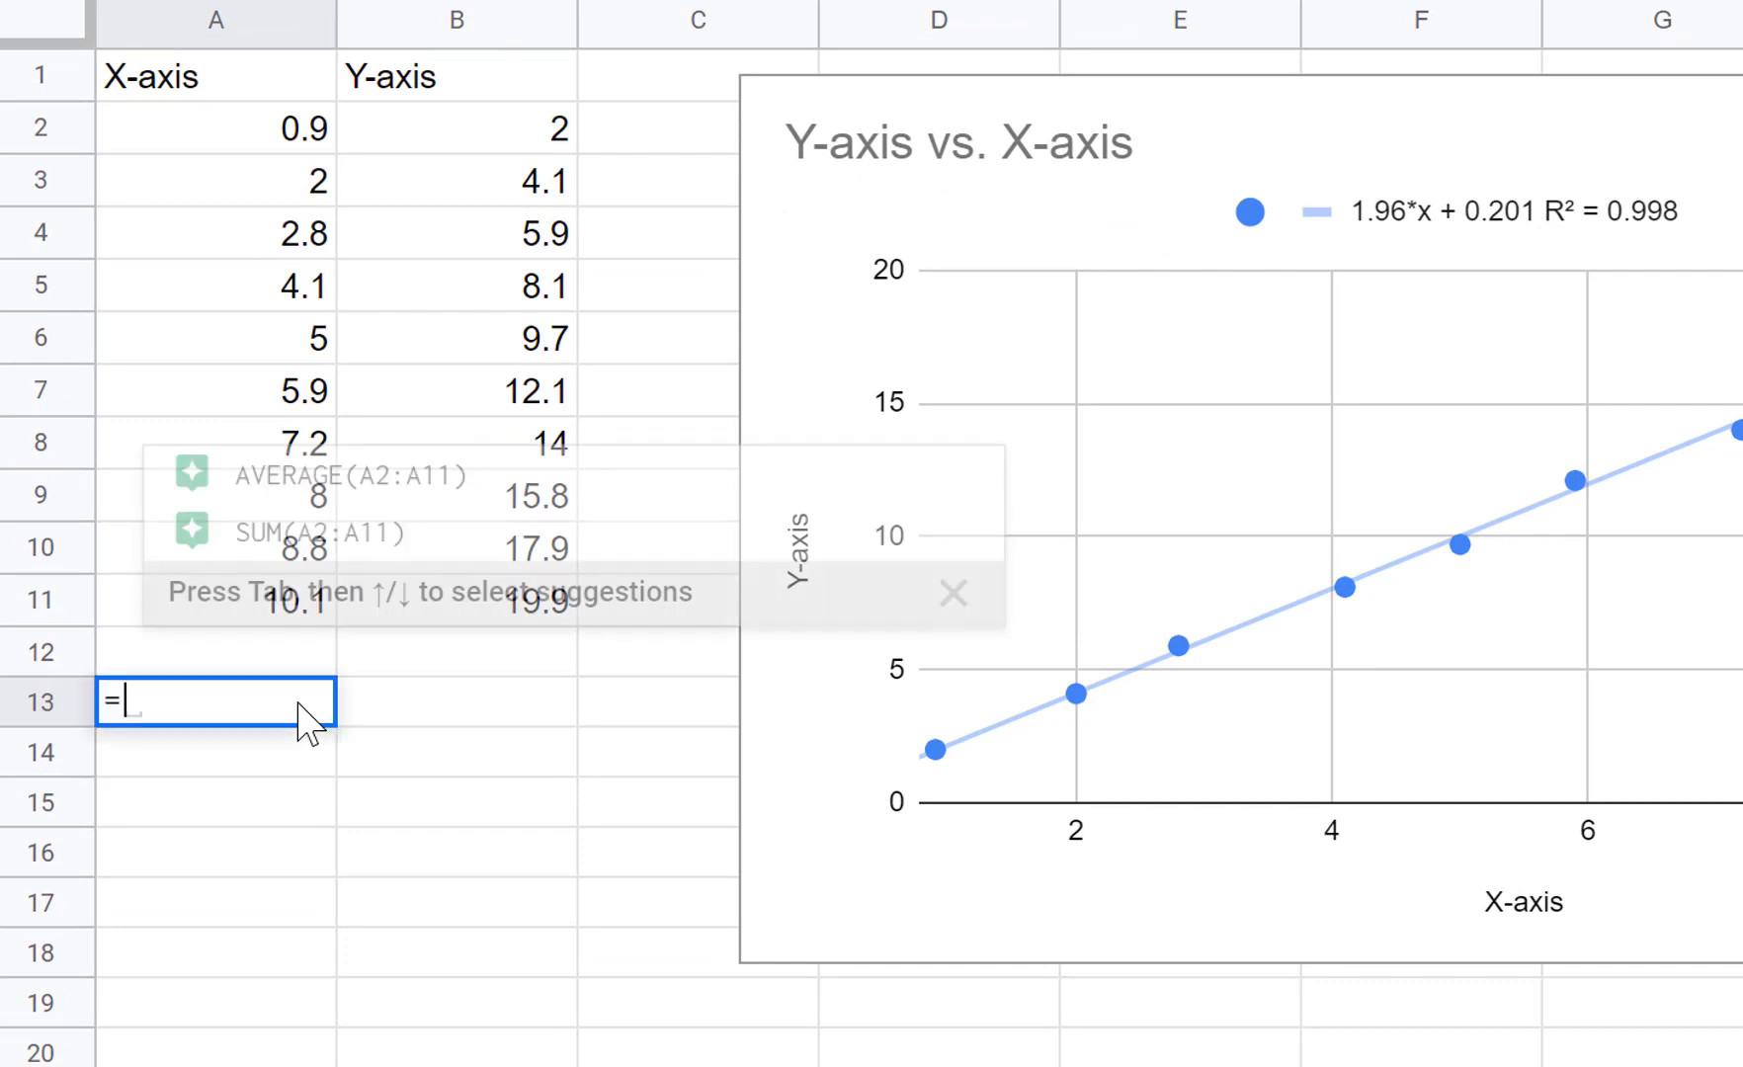
pyautogui.write('linest(')
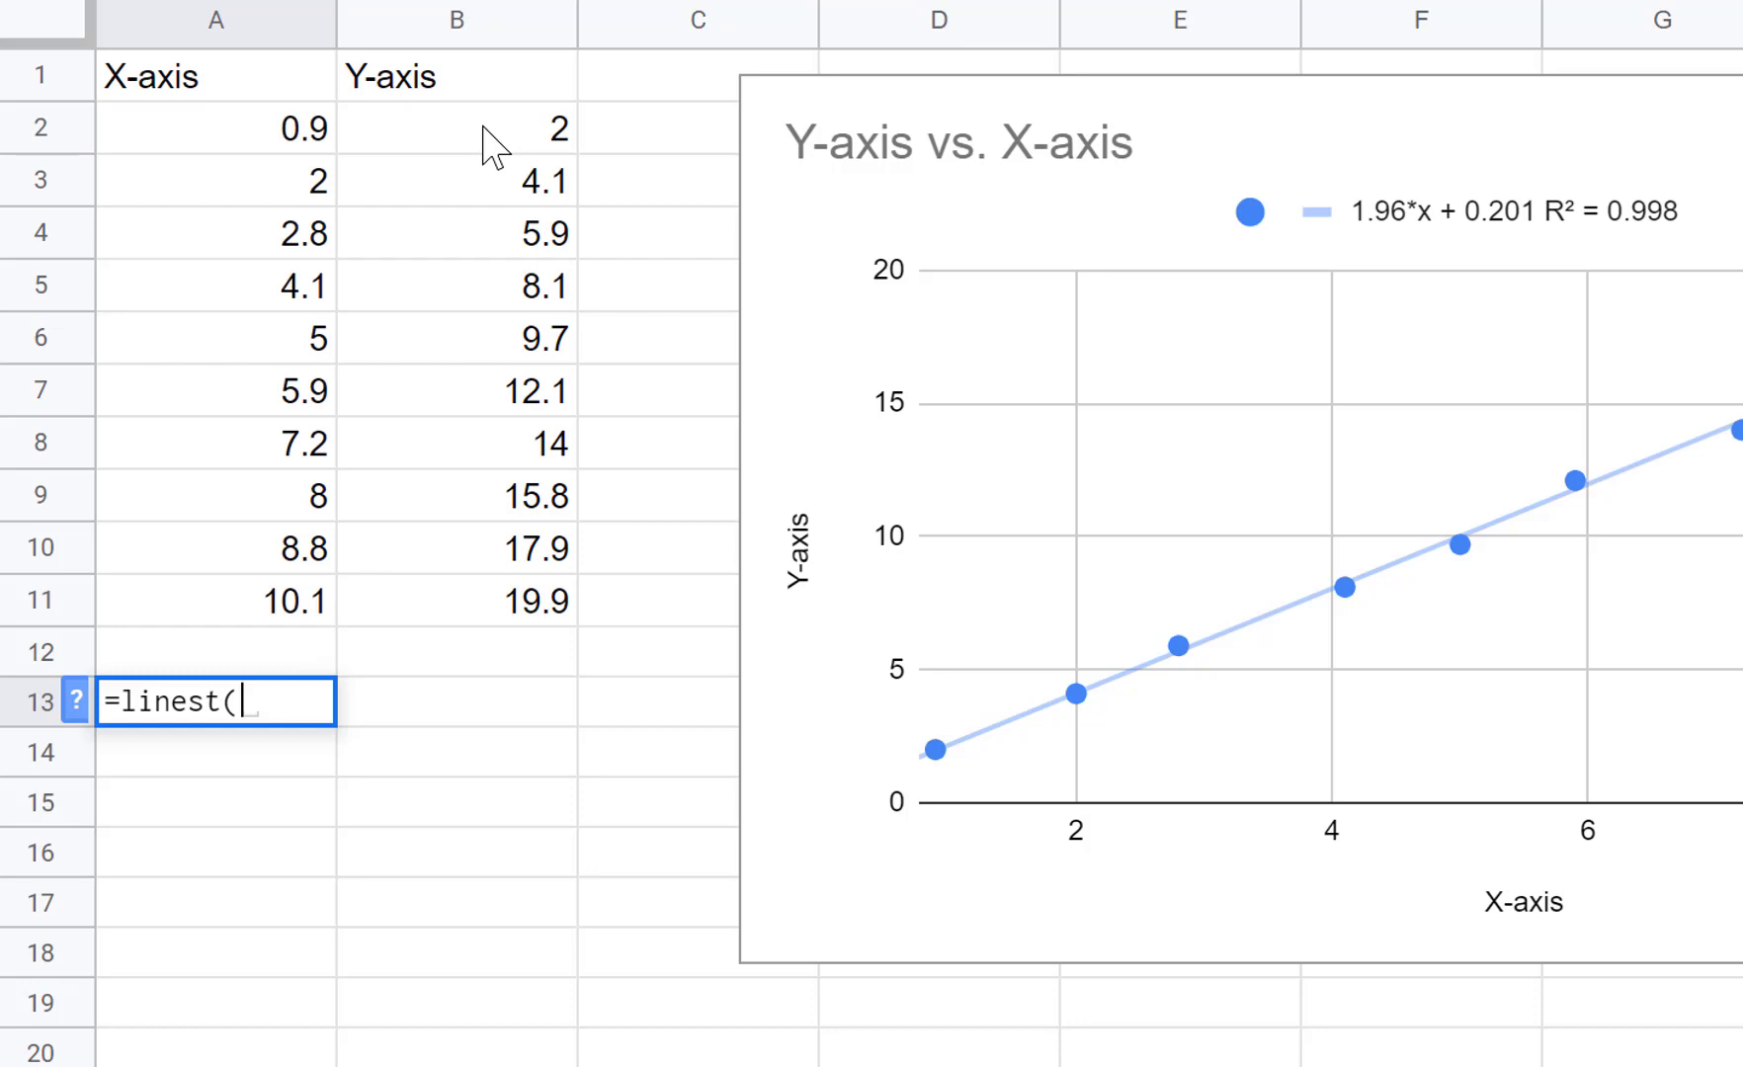
pyautogui.moveTo(483, 127); pyautogui.dragTo(415, 586)
pyautogui.write(',')
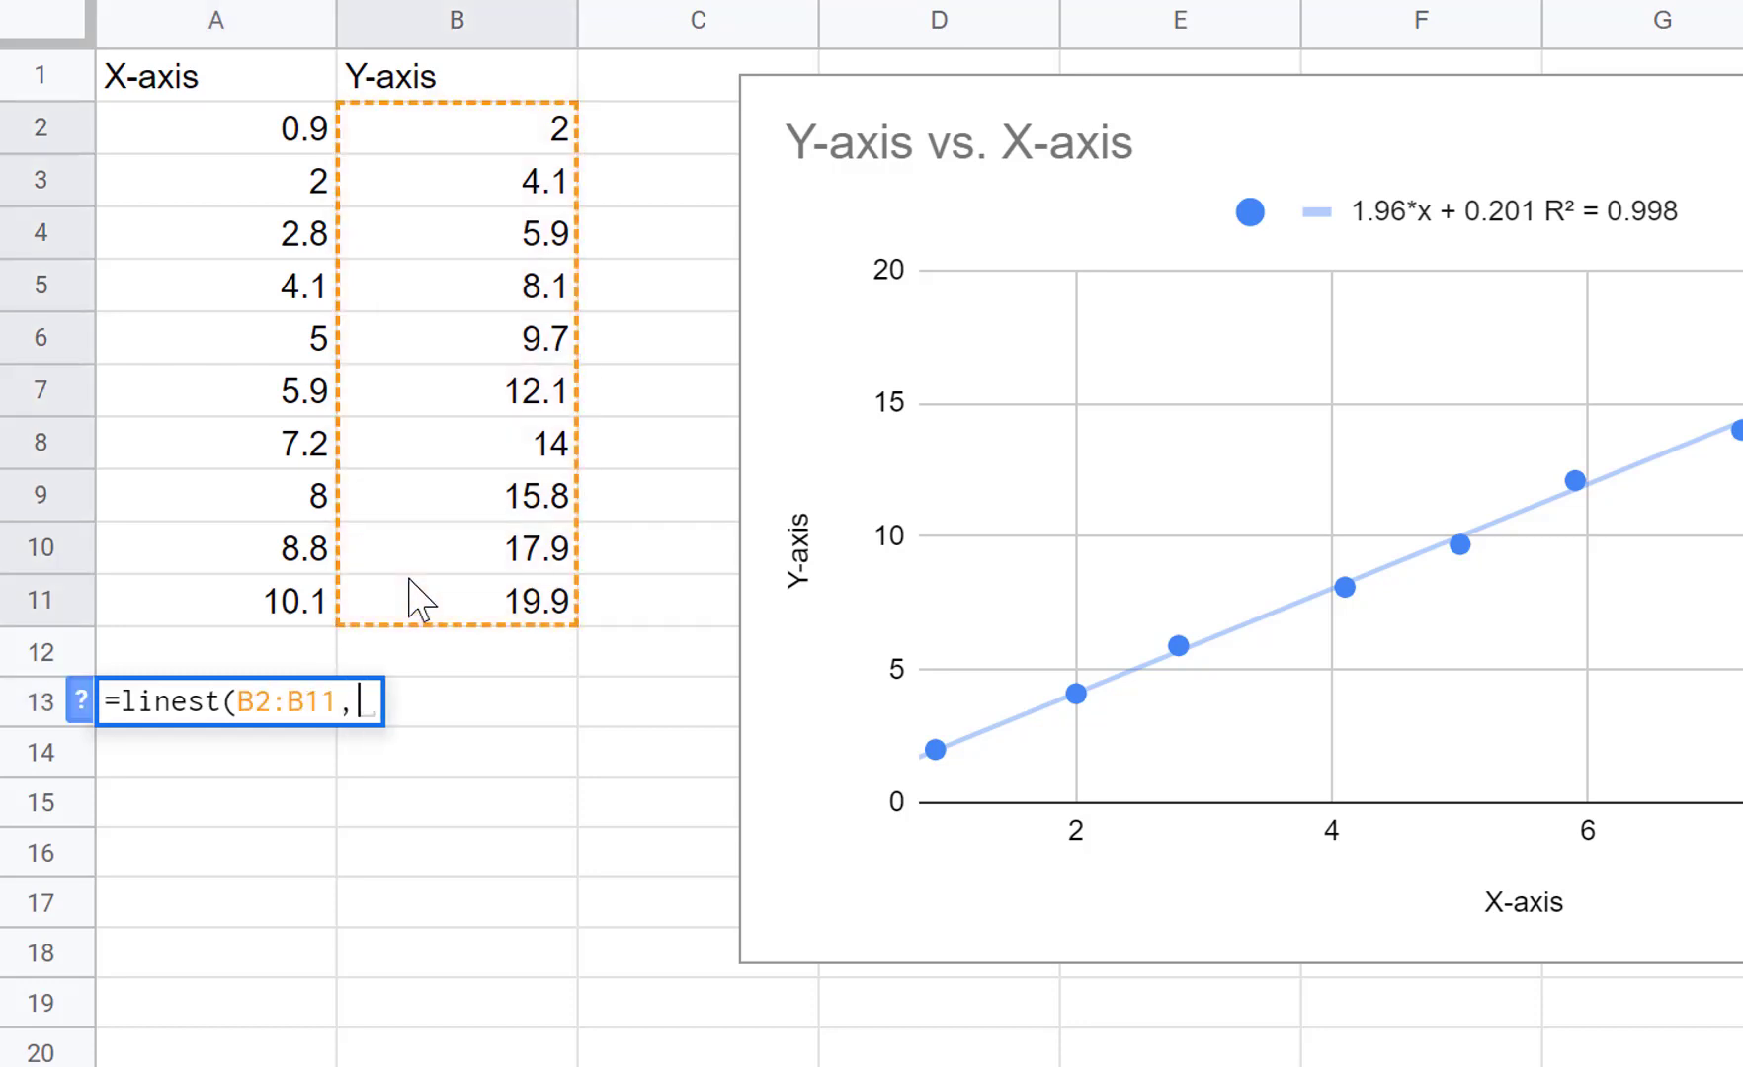
pyautogui.moveTo(233, 139); pyautogui.dragTo(222, 595)
pyautogui.write(',t')
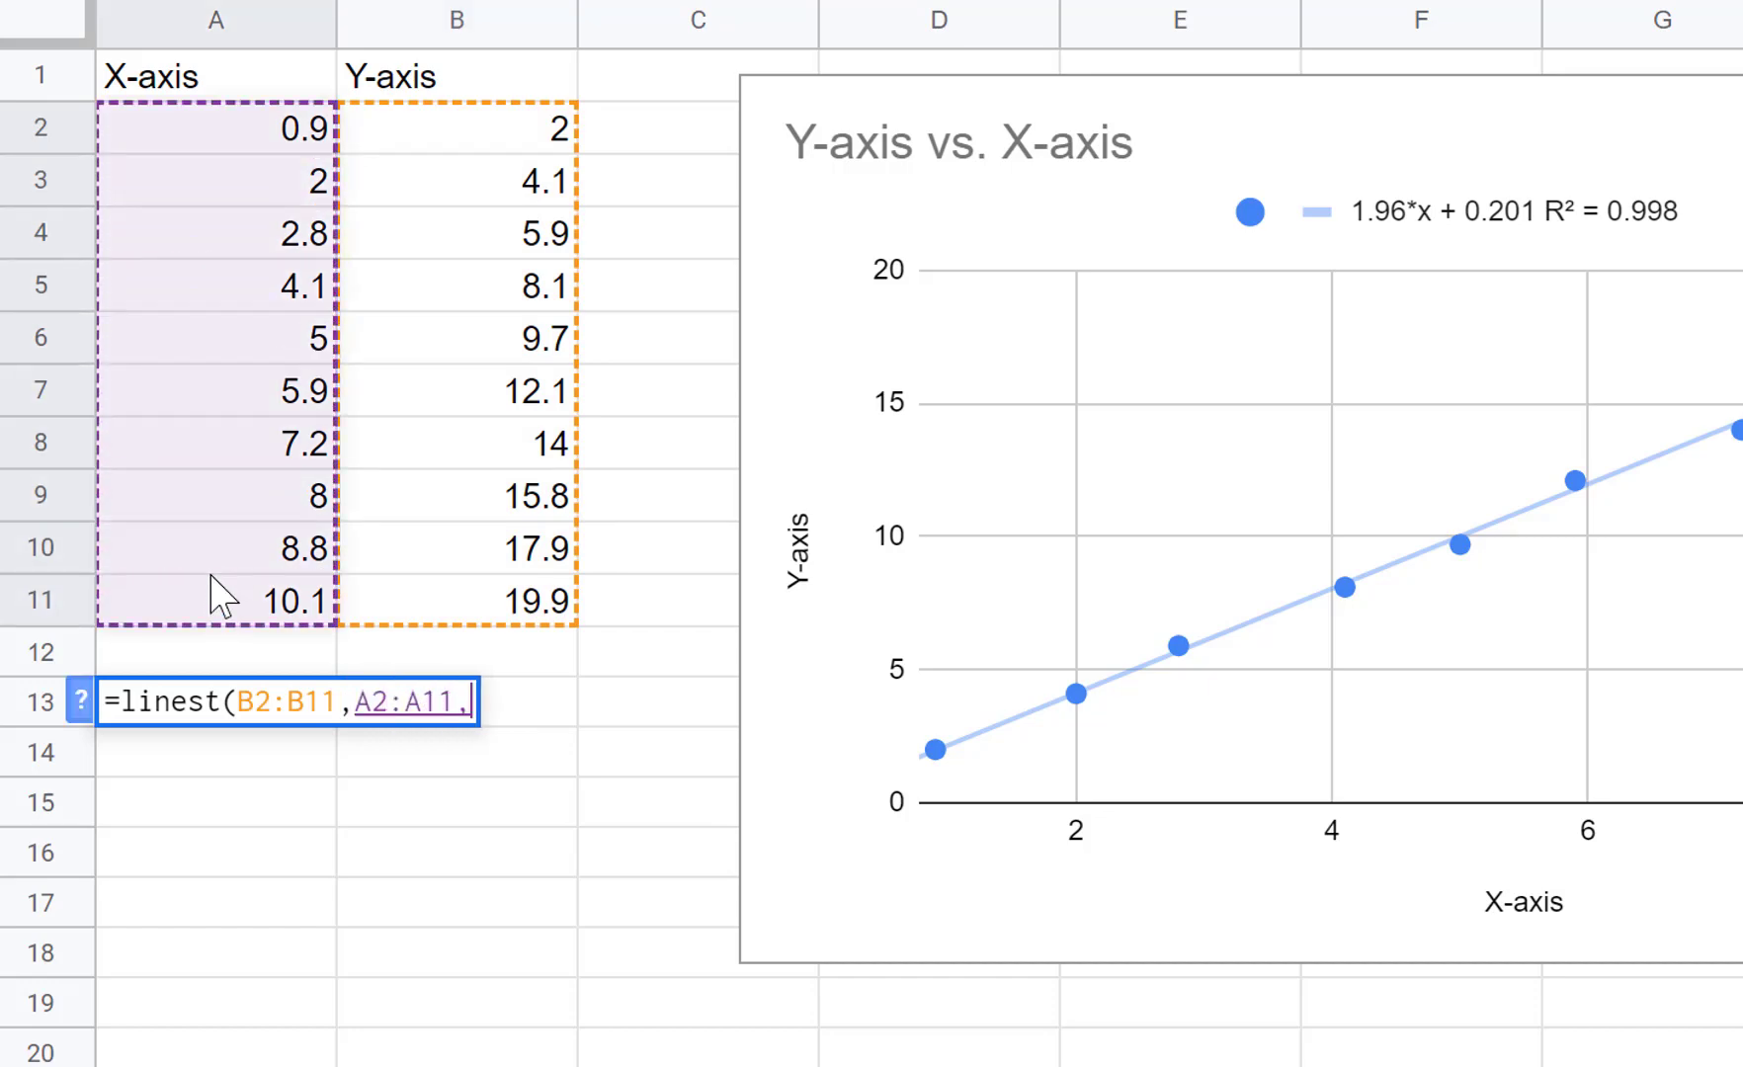
pyautogui.write('rue,')
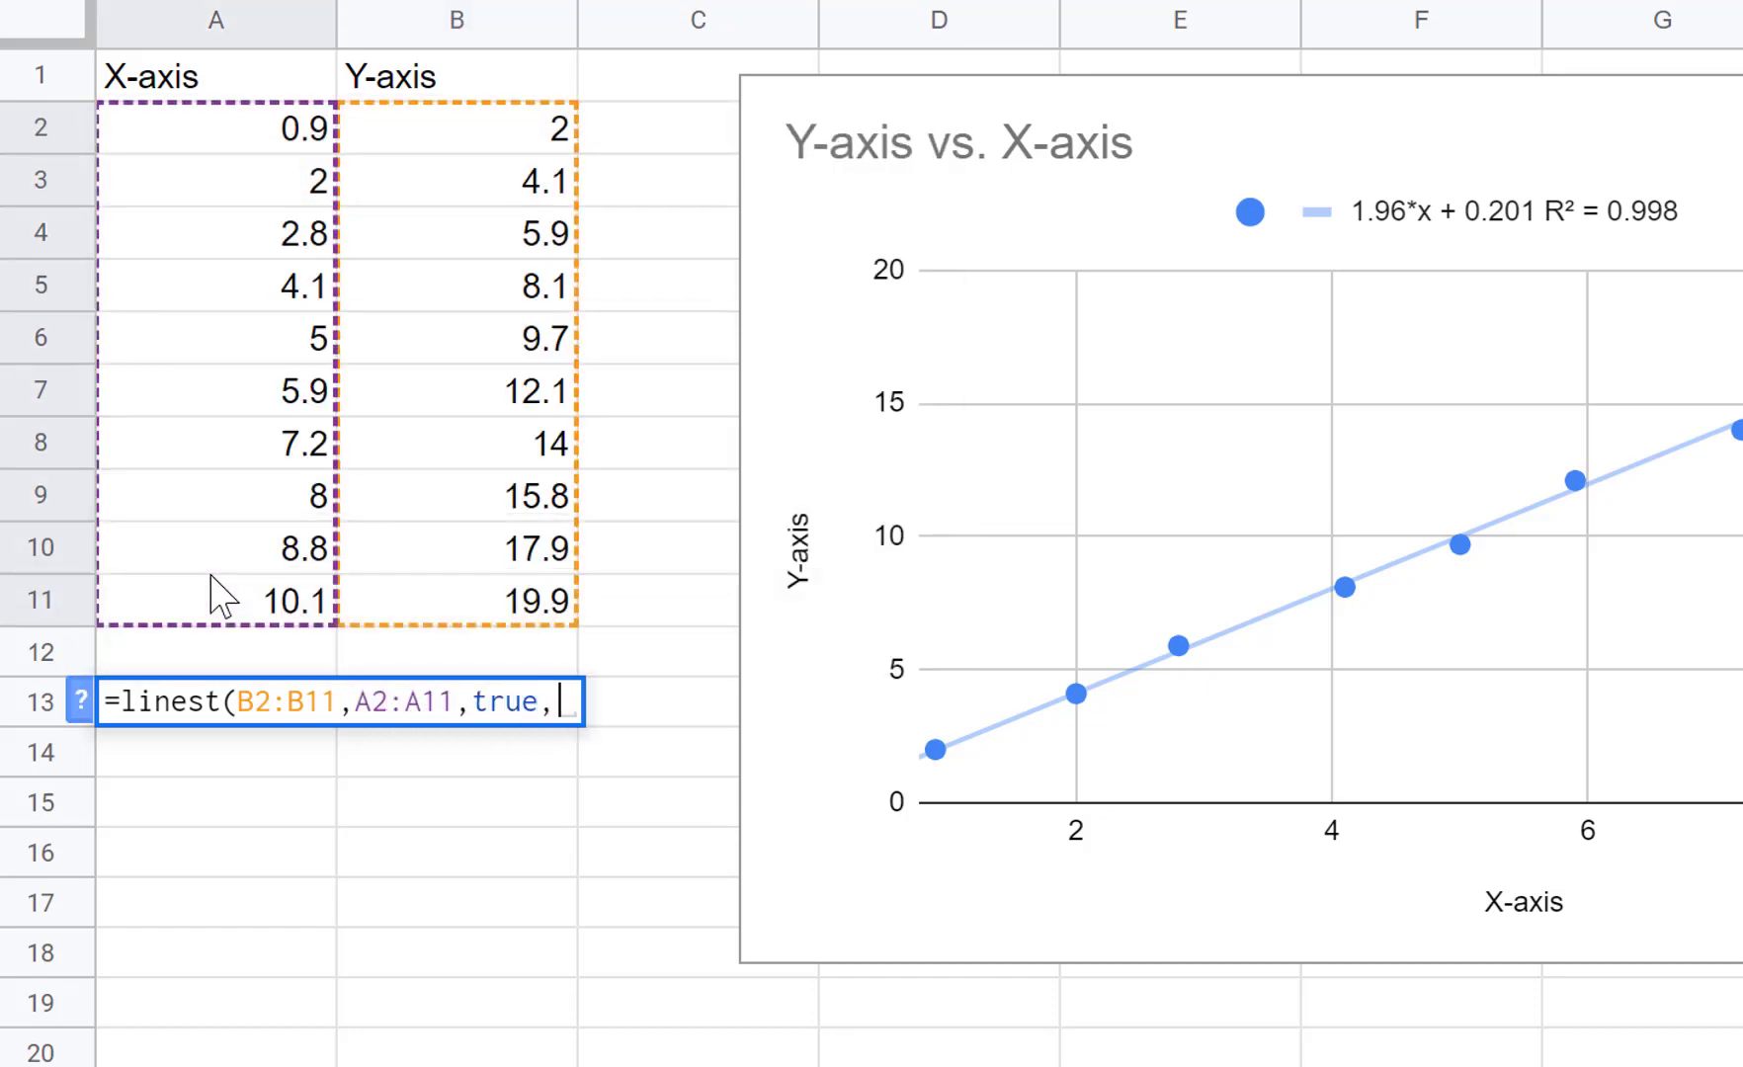
pyautogui.write('true')
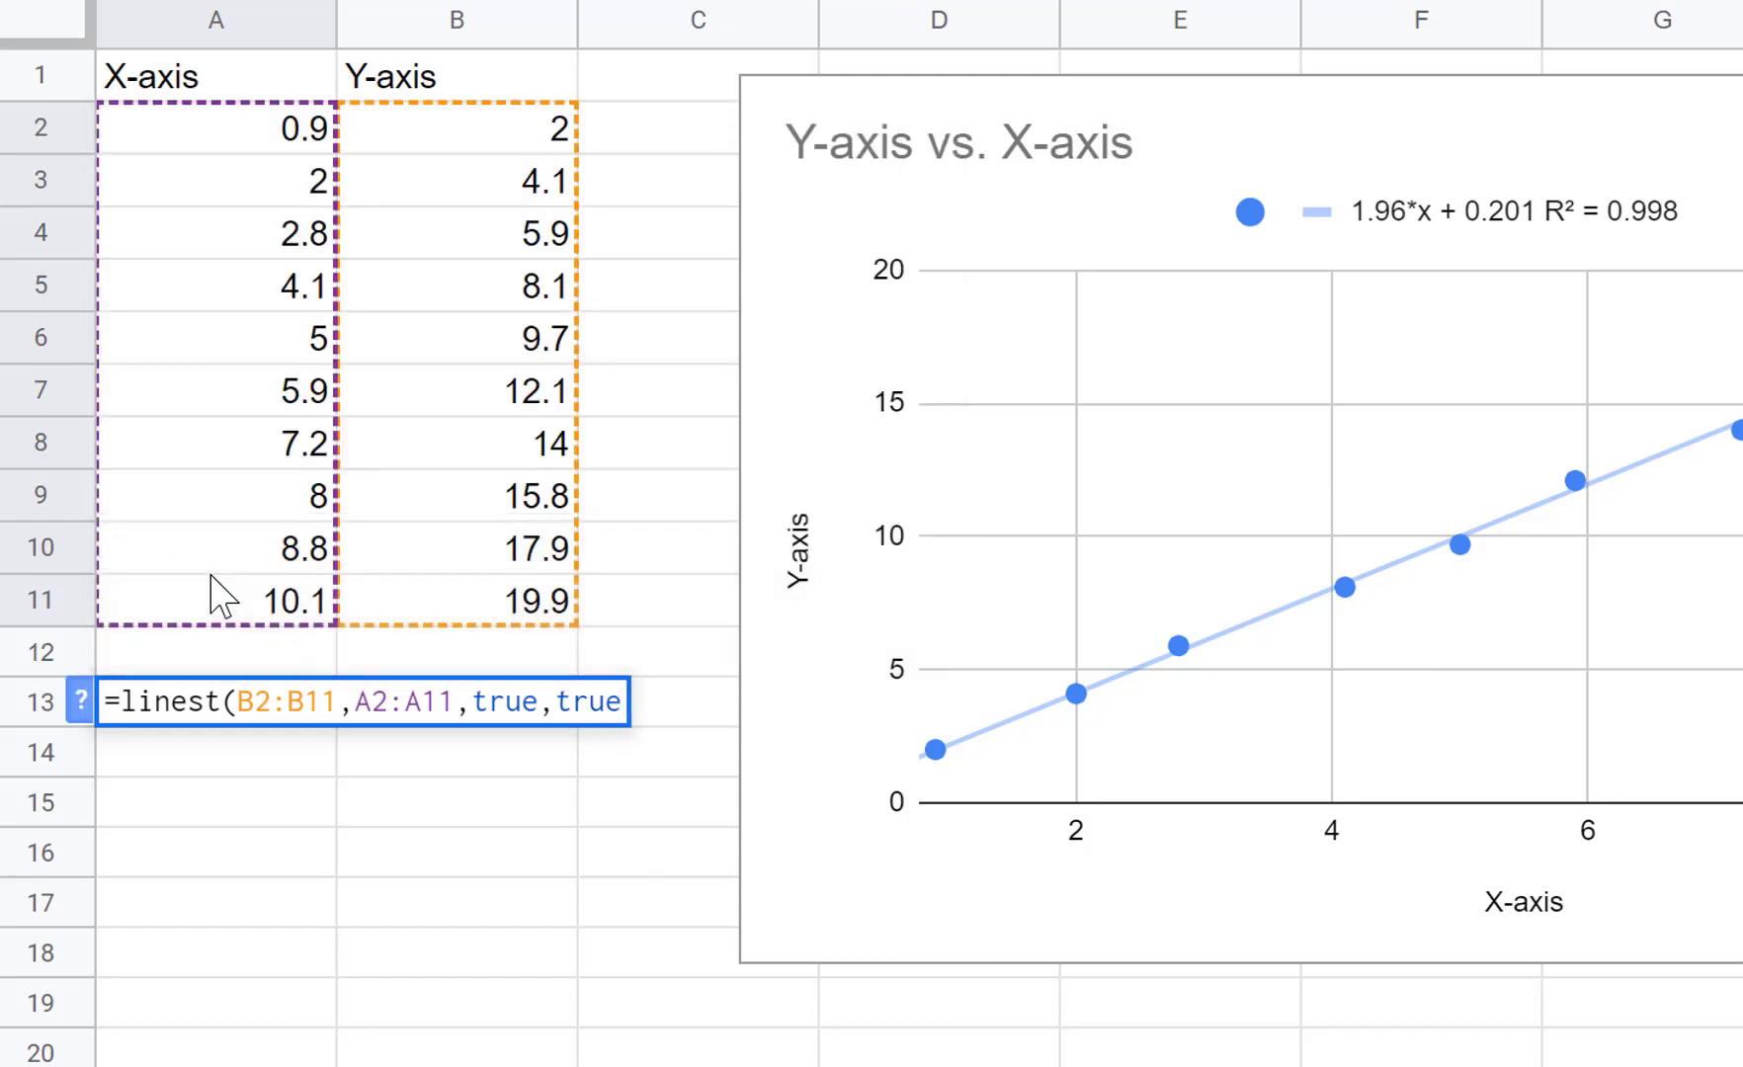
pyautogui.write(')')
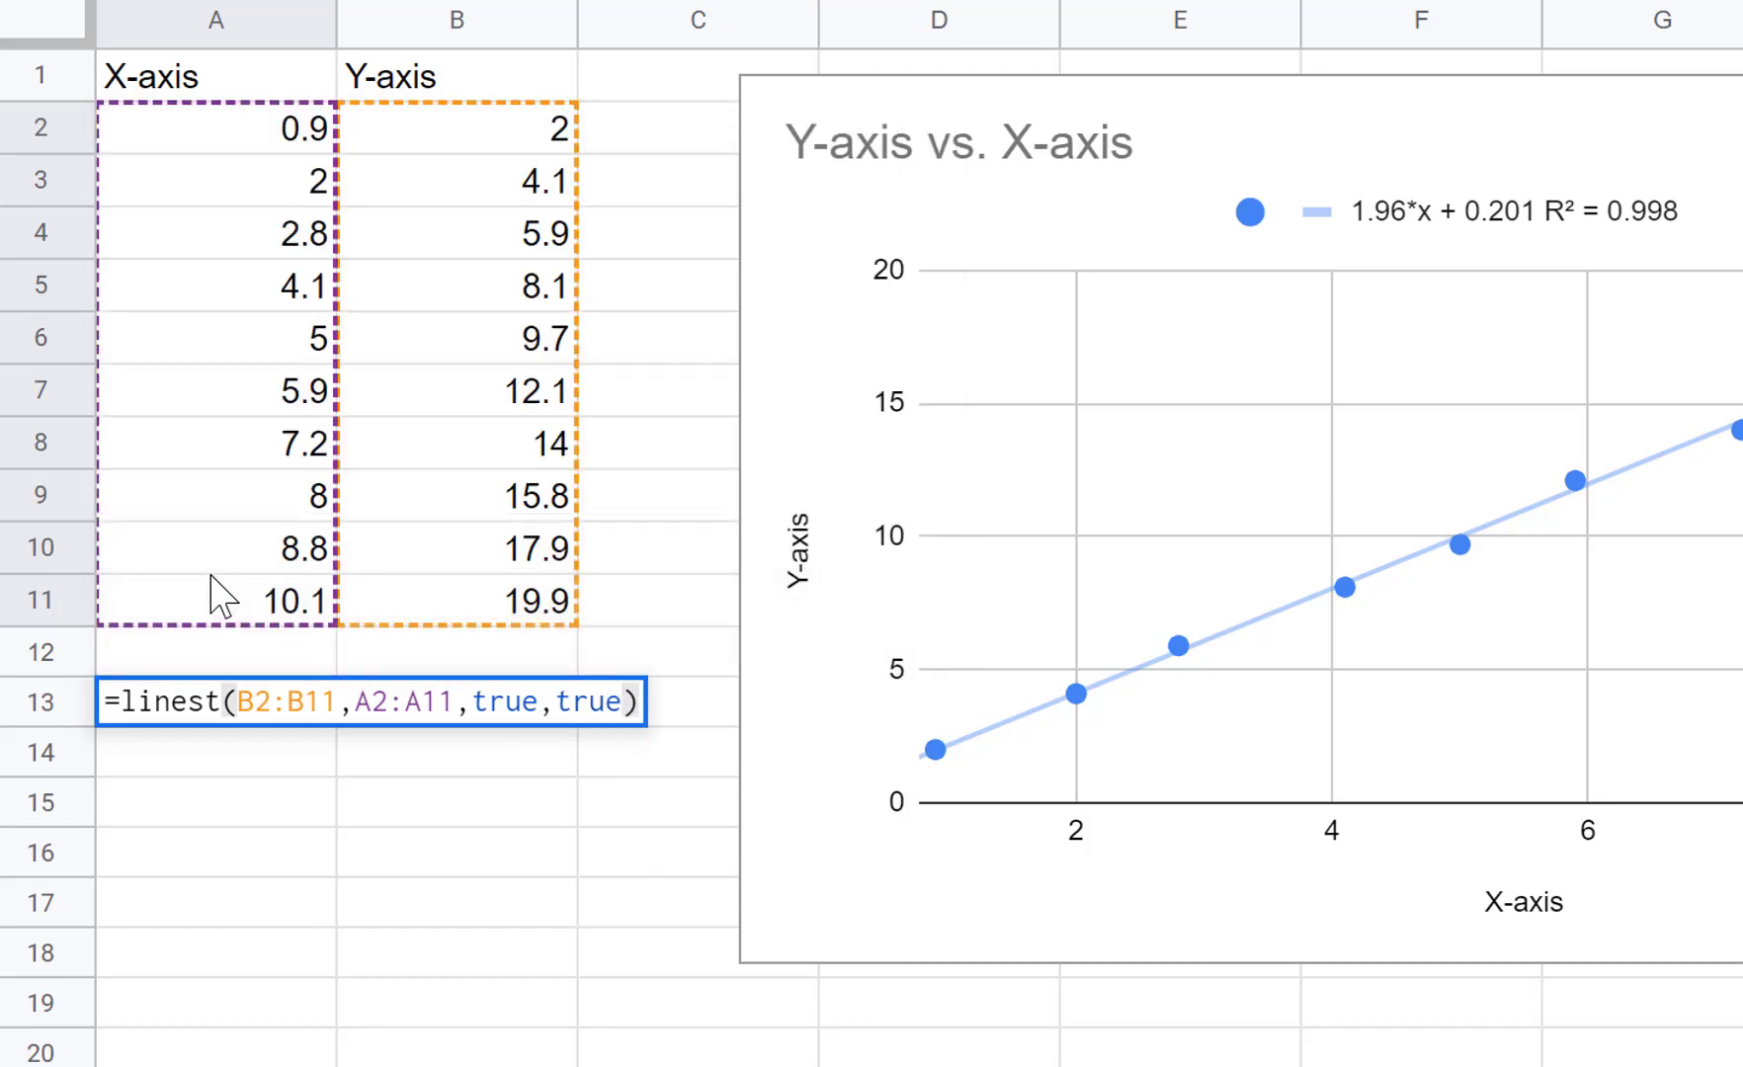
pyautogui.press('Return')
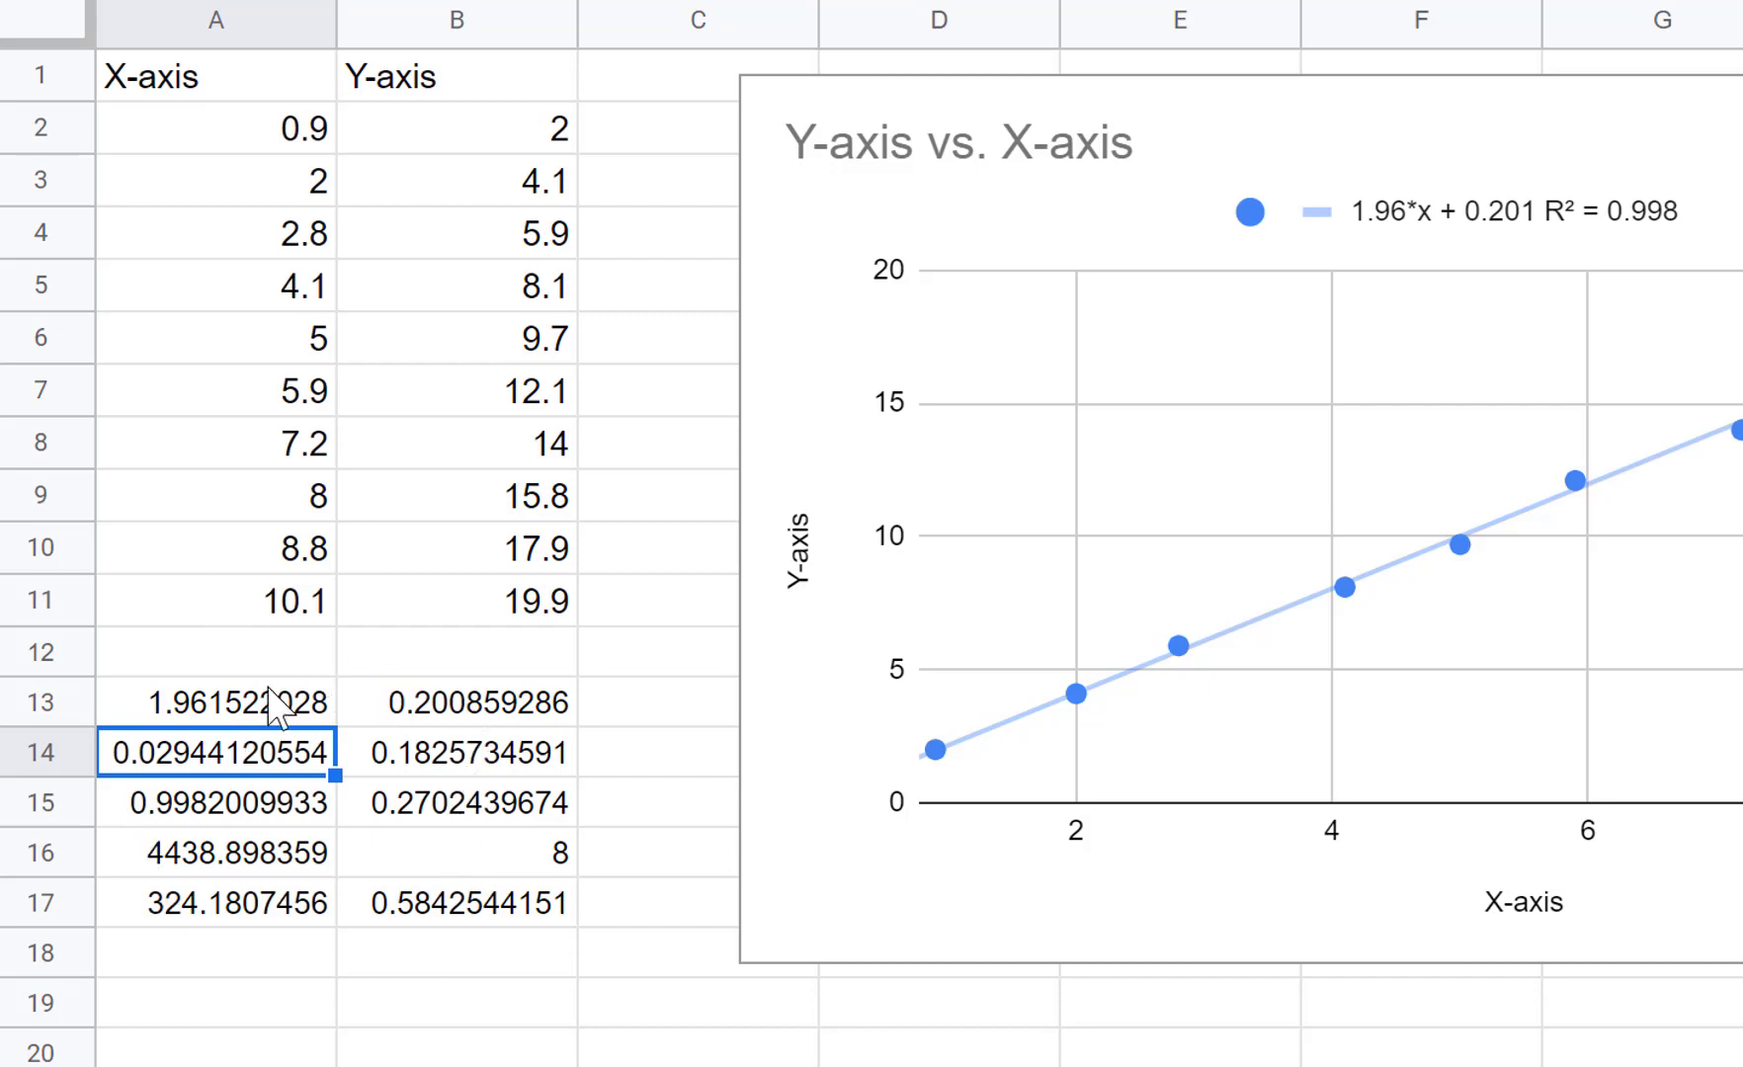
pyautogui.click(209, 694)
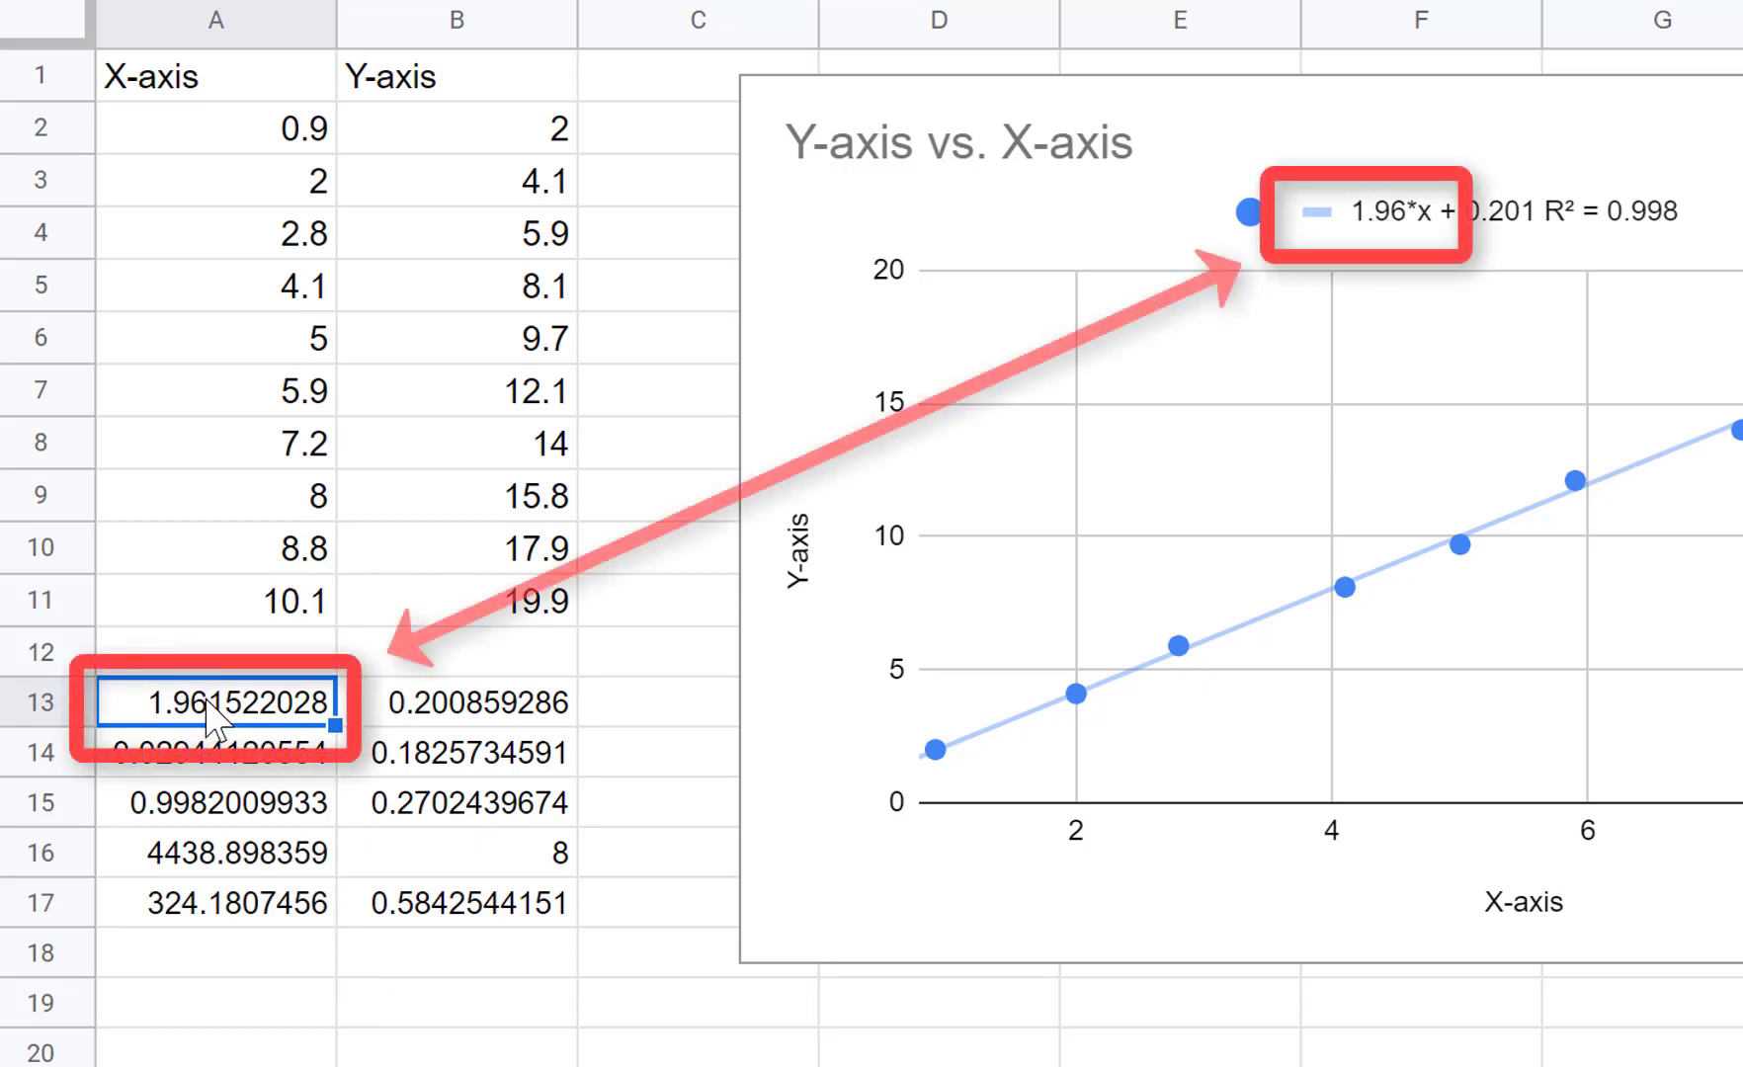
pyautogui.click(435, 700)
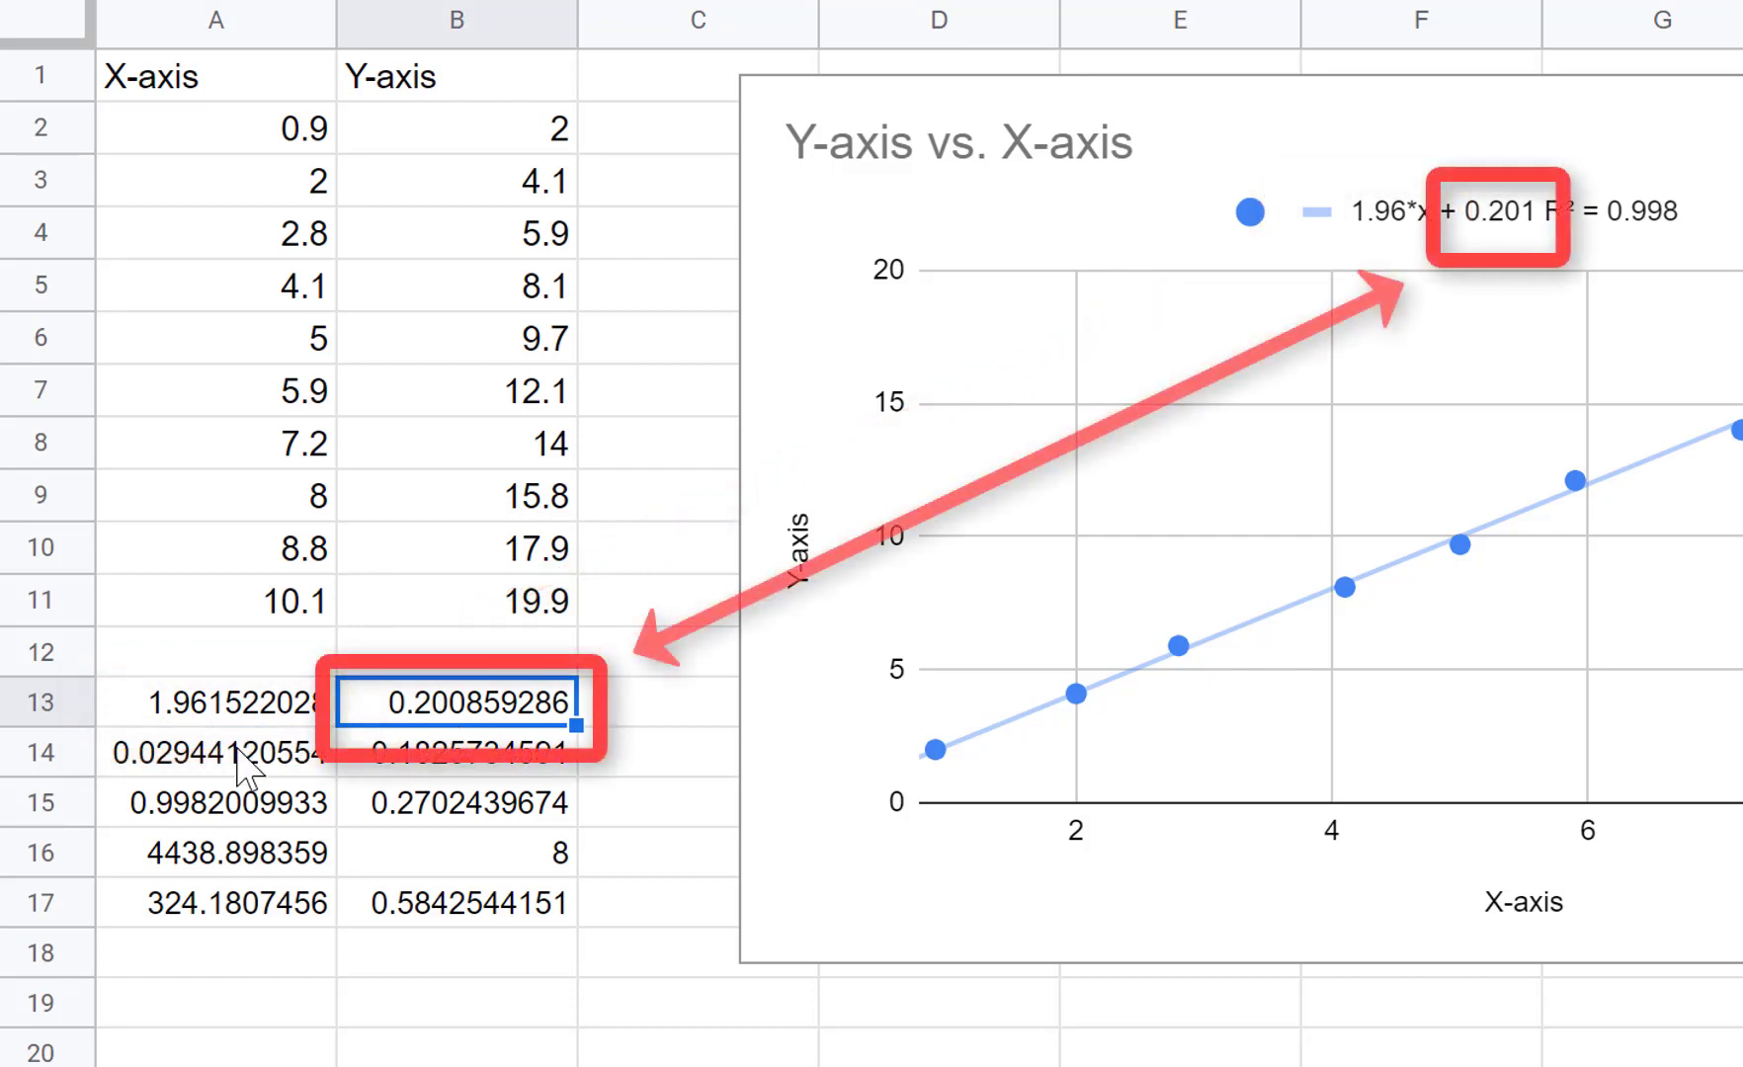
pyautogui.click(267, 751)
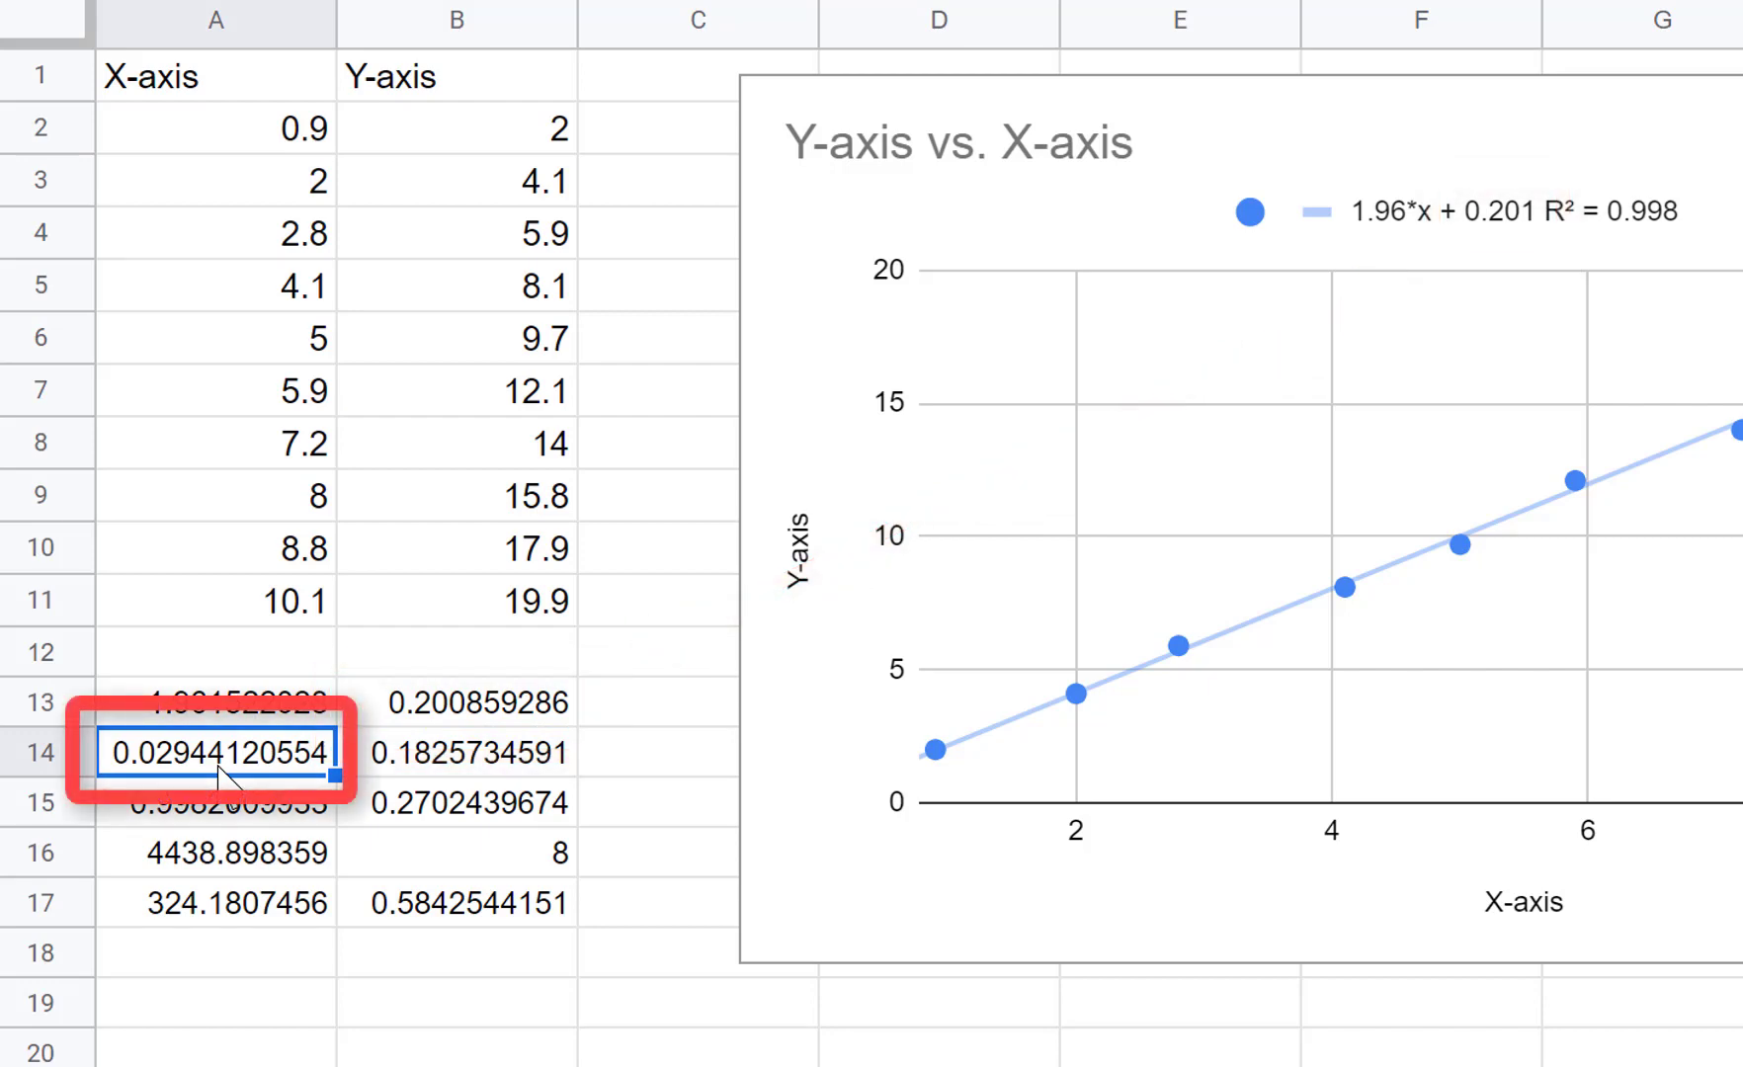
pyautogui.click(481, 760)
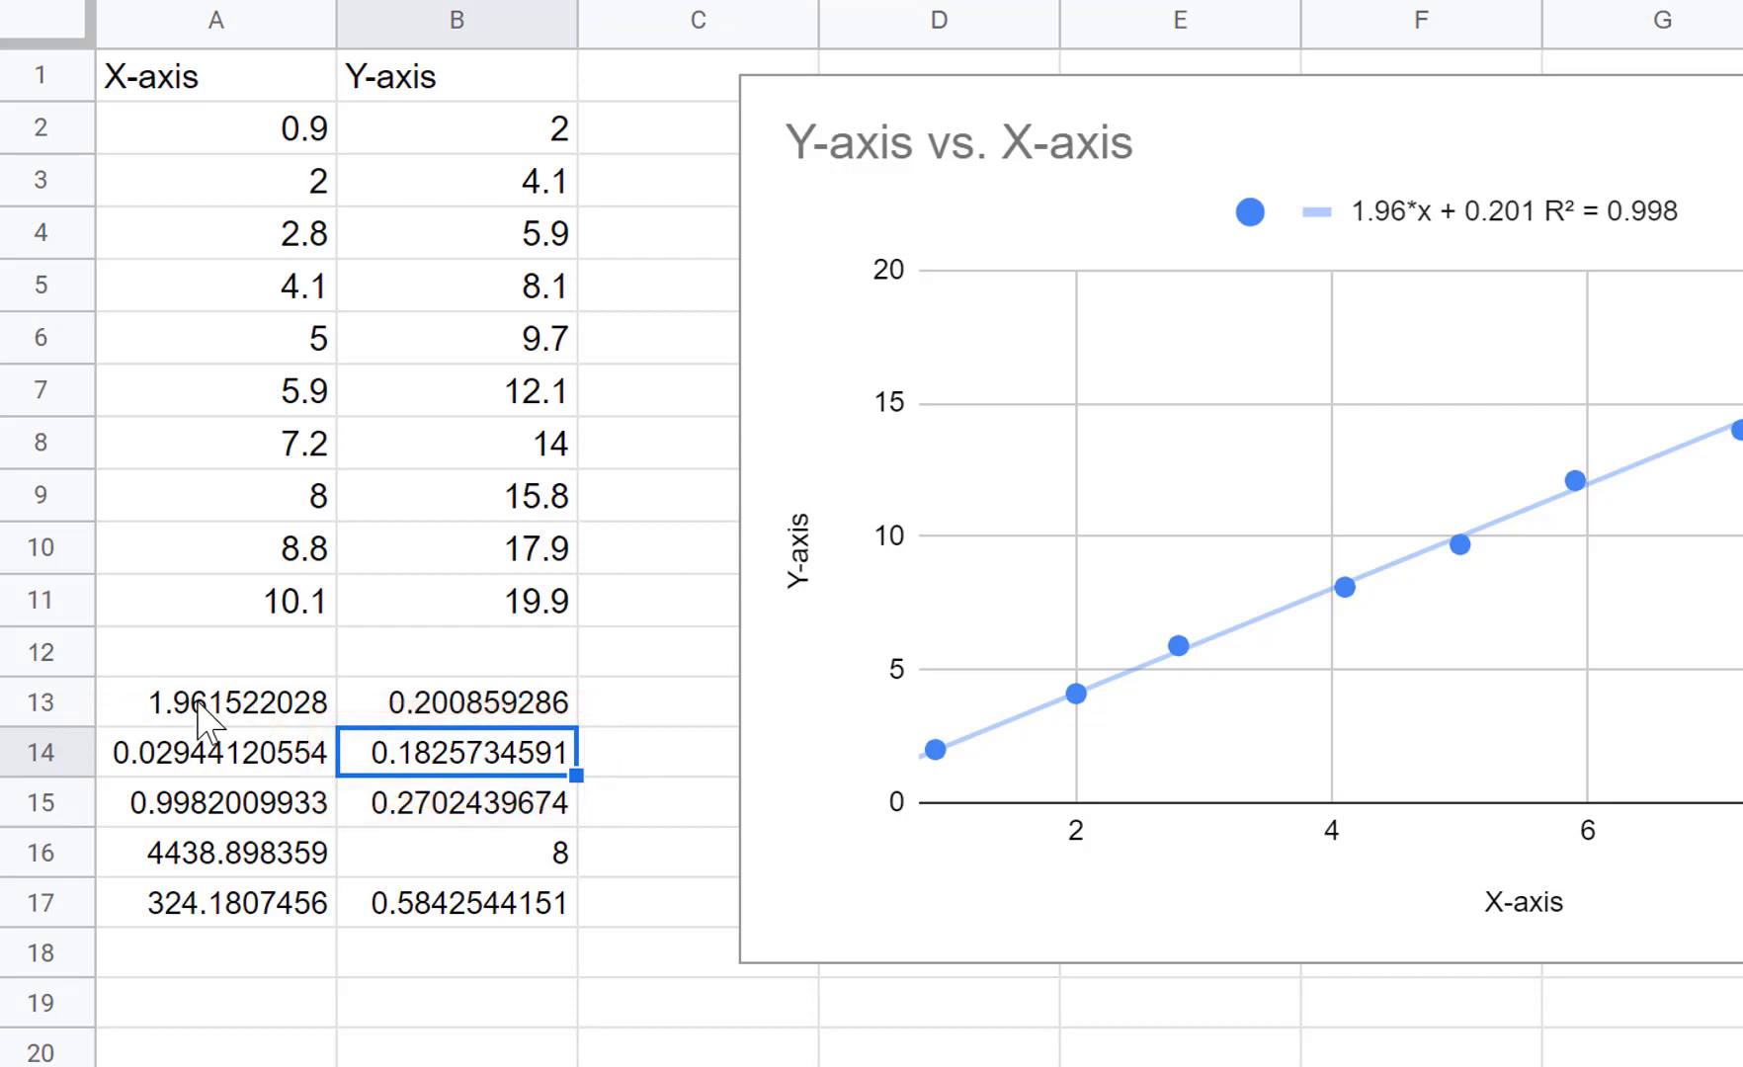
pyautogui.moveTo(201, 711); pyautogui.dragTo(237, 771)
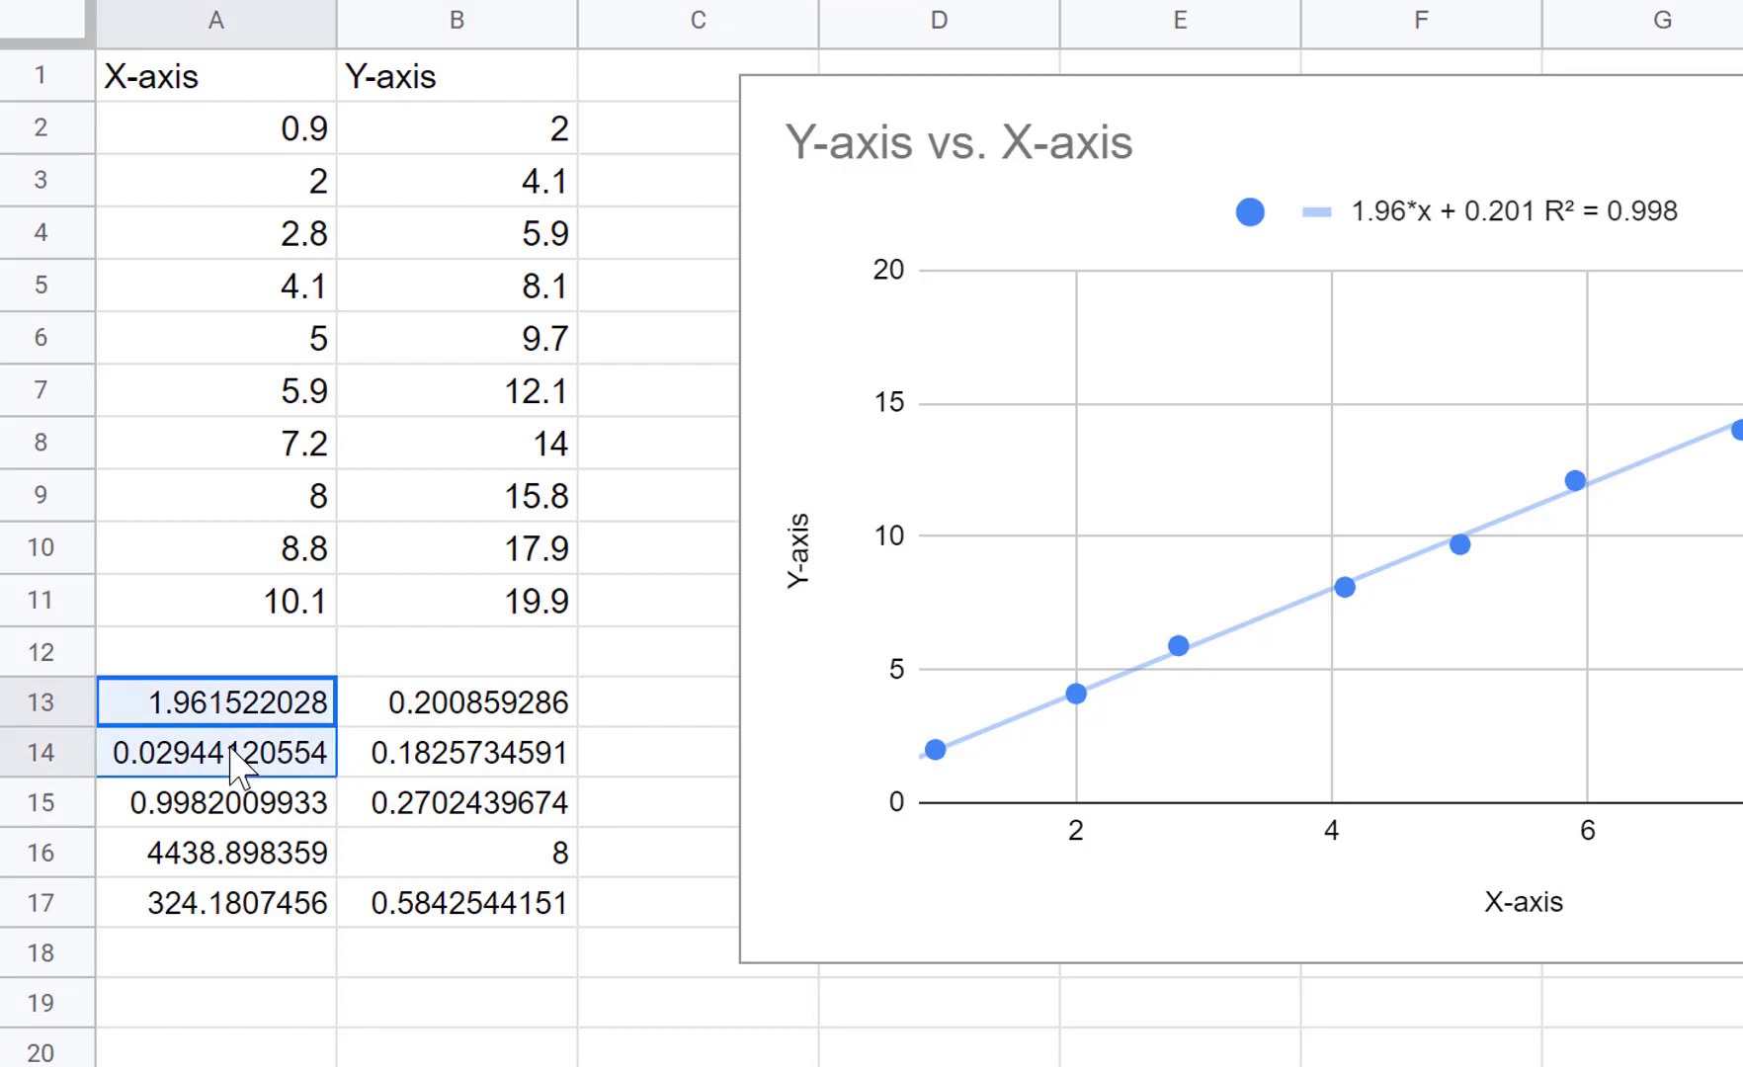